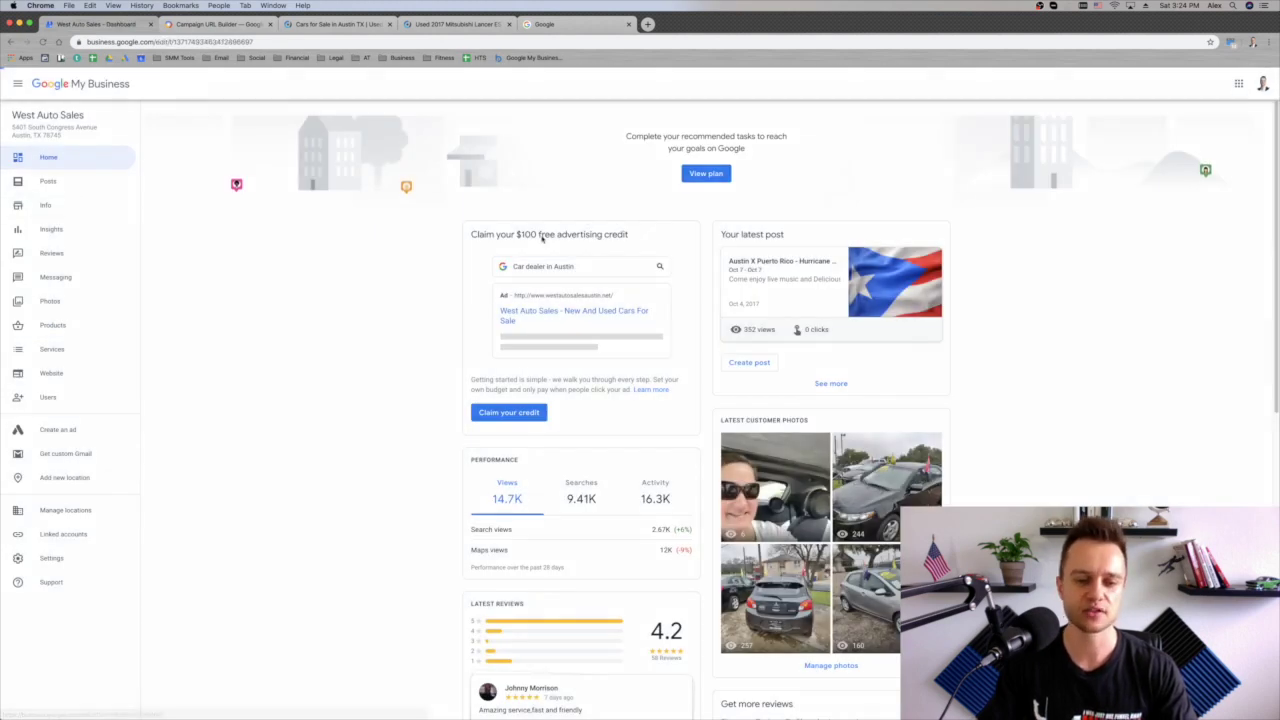
Open the business info page and view the business location details without changing them.
click(45, 205)
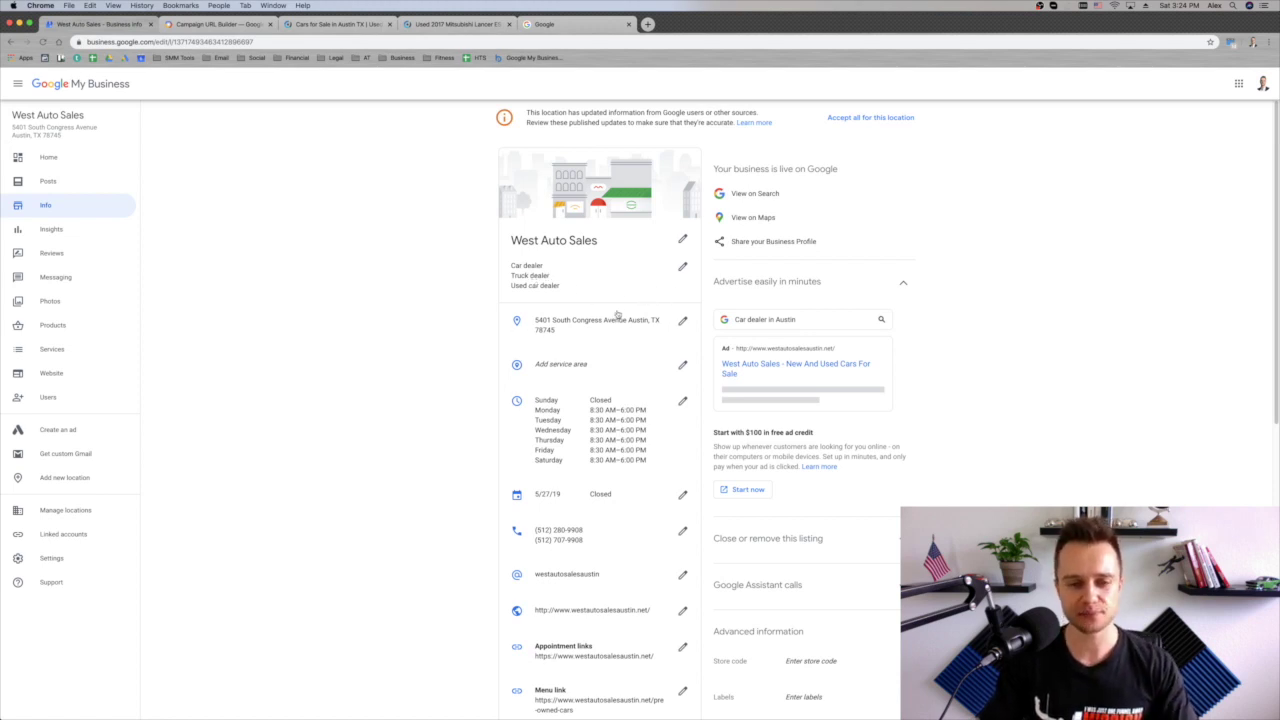
click(684, 321)
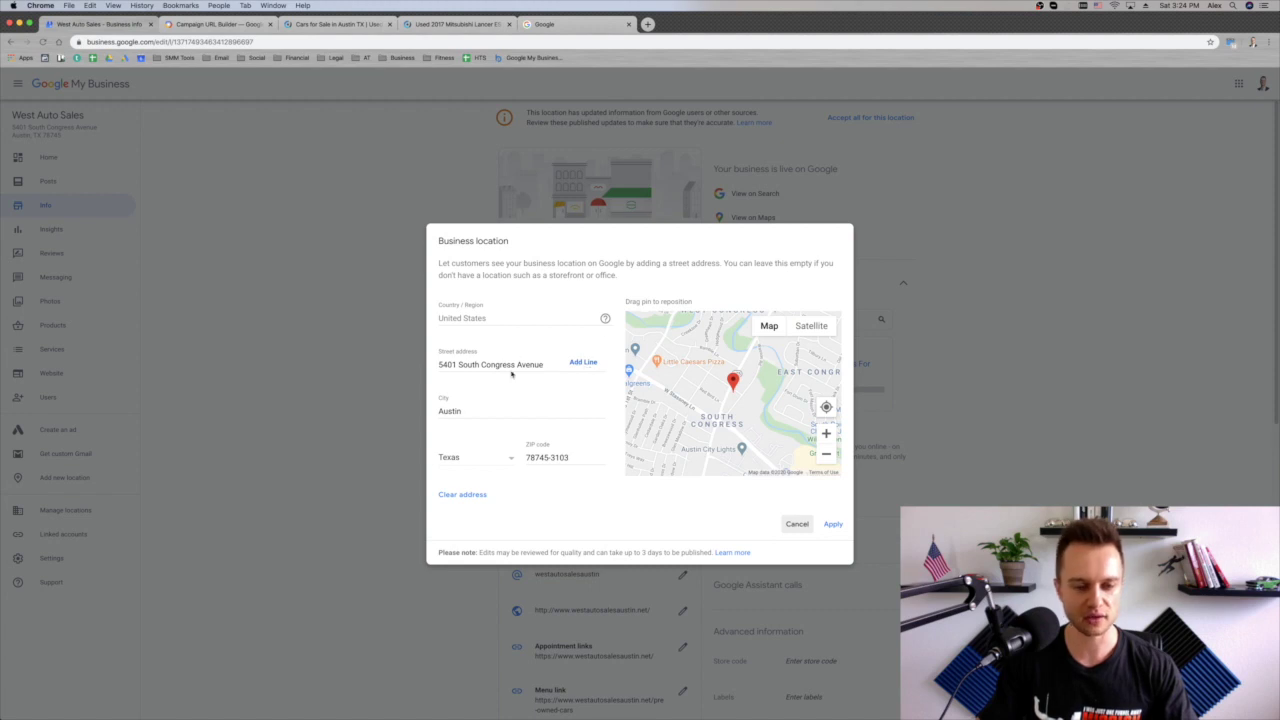
click(797, 526)
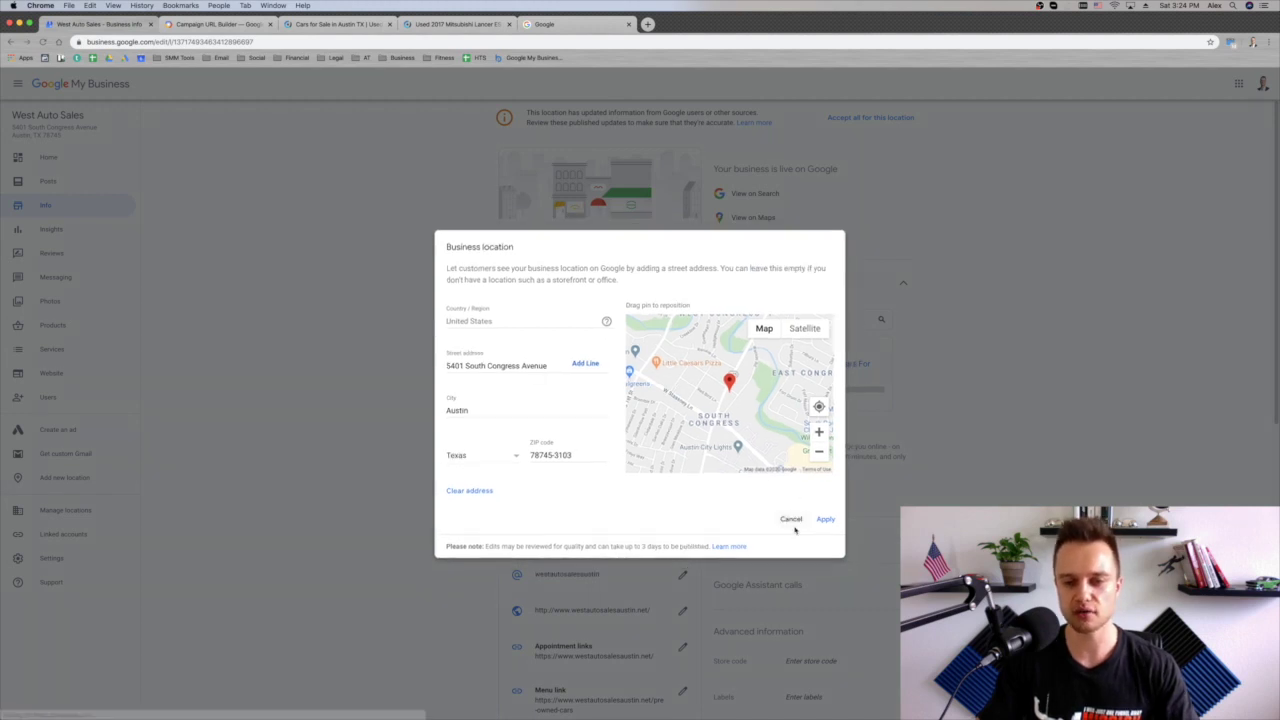
Try adding a new date to the business's special hours.
scroll(657, 384, down, 1)
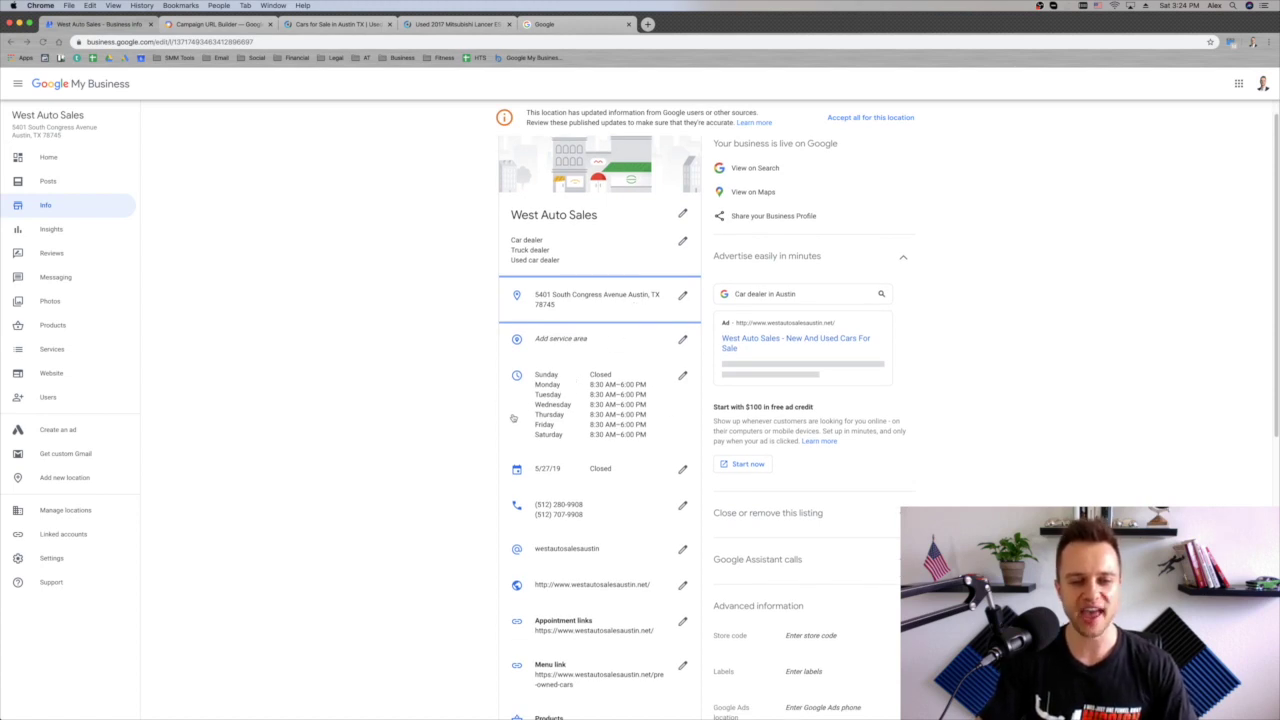
click(683, 472)
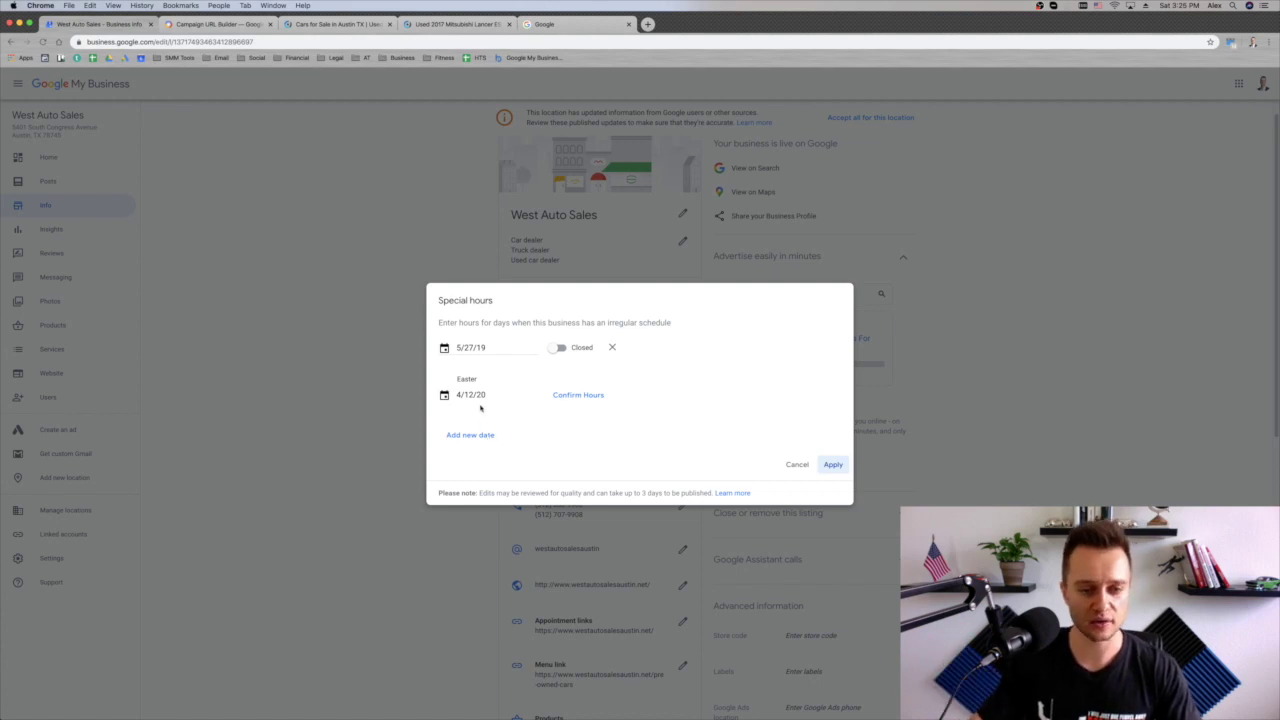
click(472, 437)
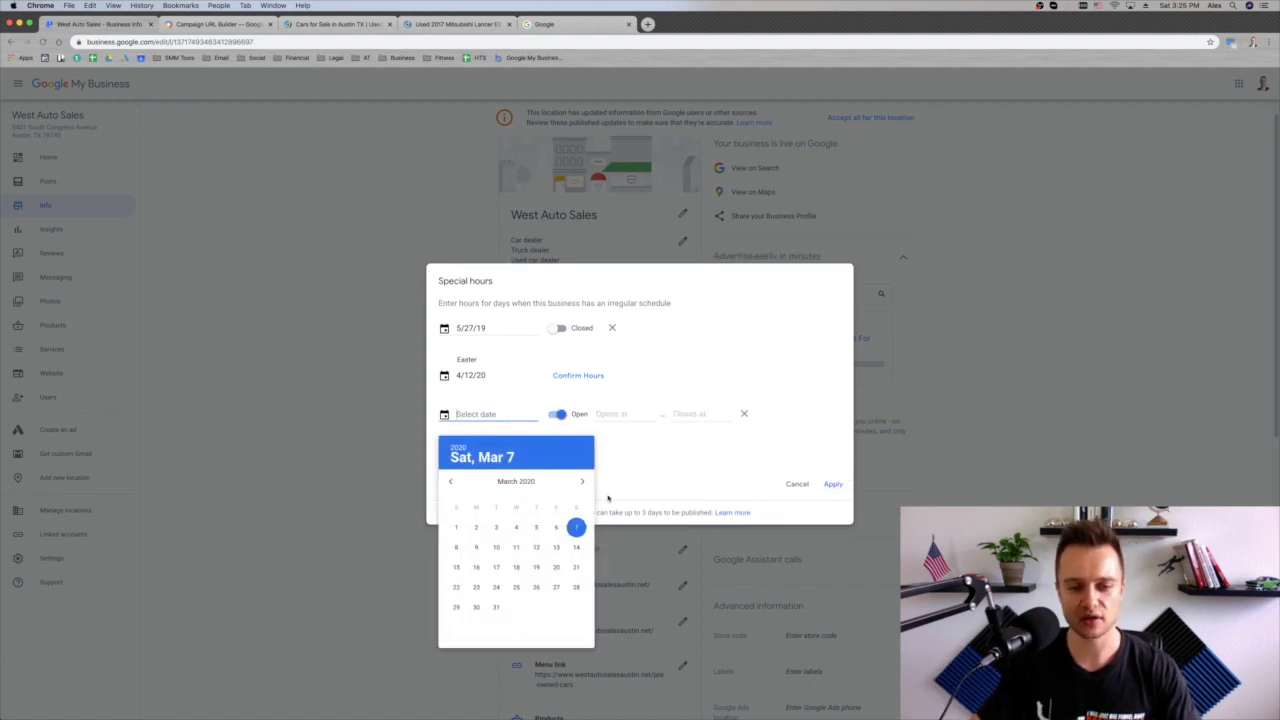
click(776, 403)
click(795, 484)
View the business's primary and additional phone number settings without changing them.
scroll(636, 500, down, 1)
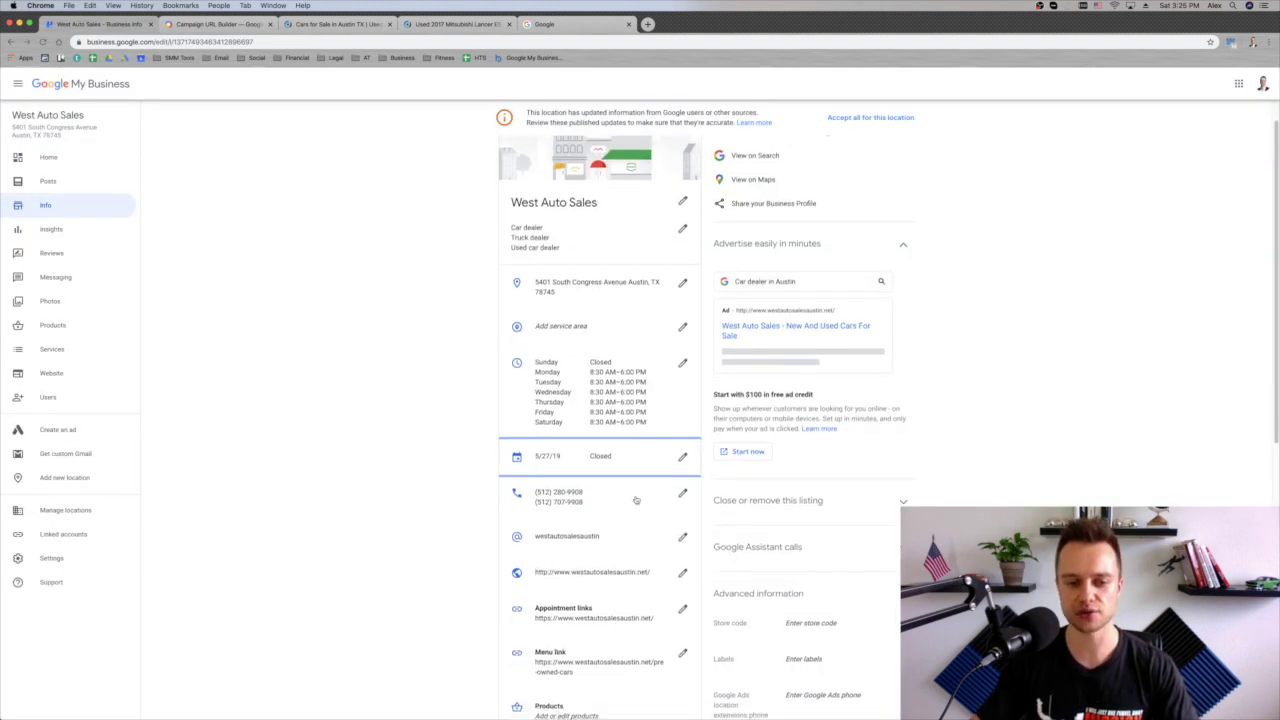
scroll(636, 500, down, 1)
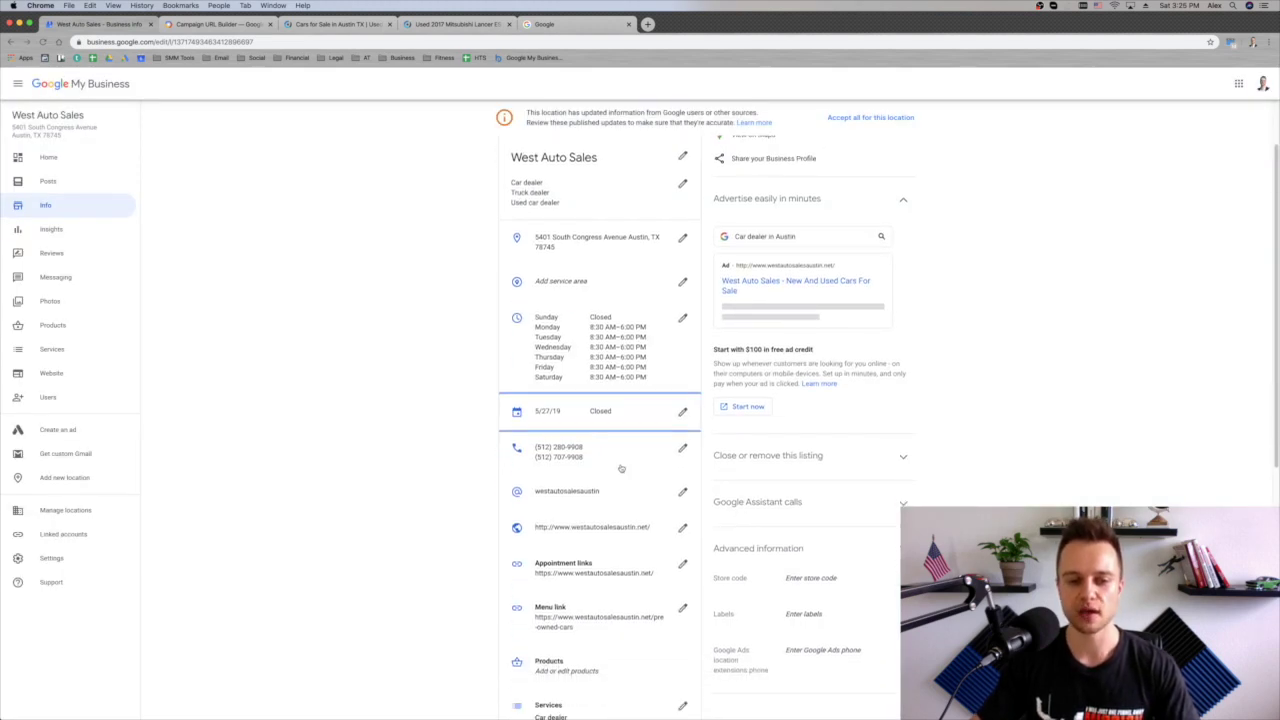
click(681, 451)
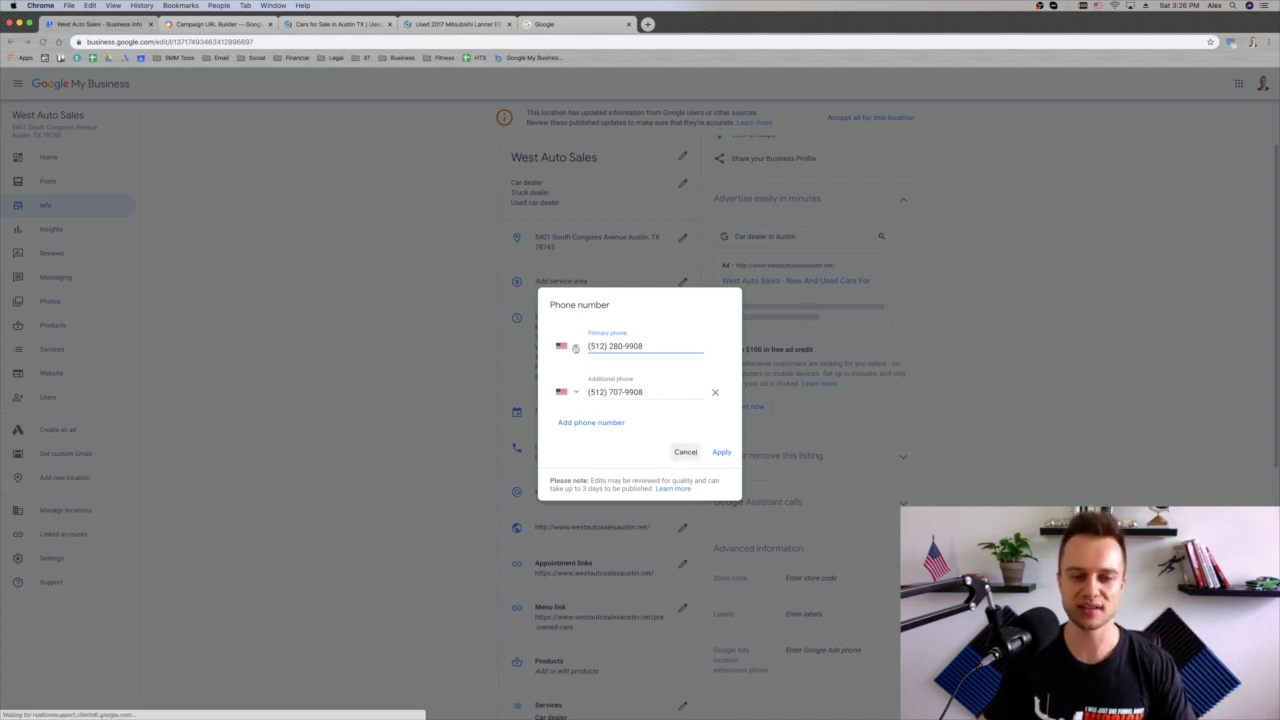
click(684, 451)
Look over the website, appointment and menu links in the business info, and open the services for editing.
scroll(656, 466, up, 1)
scroll(656, 466, down, 3)
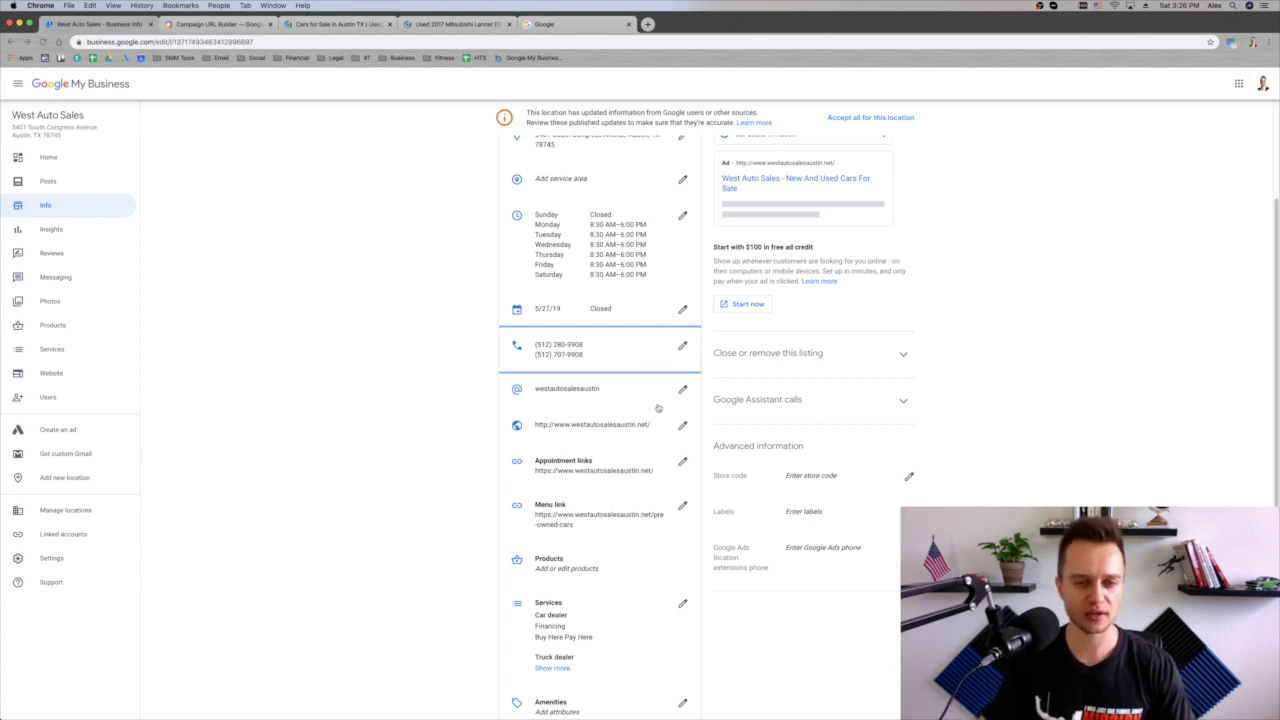
scroll(600, 405, down, 2)
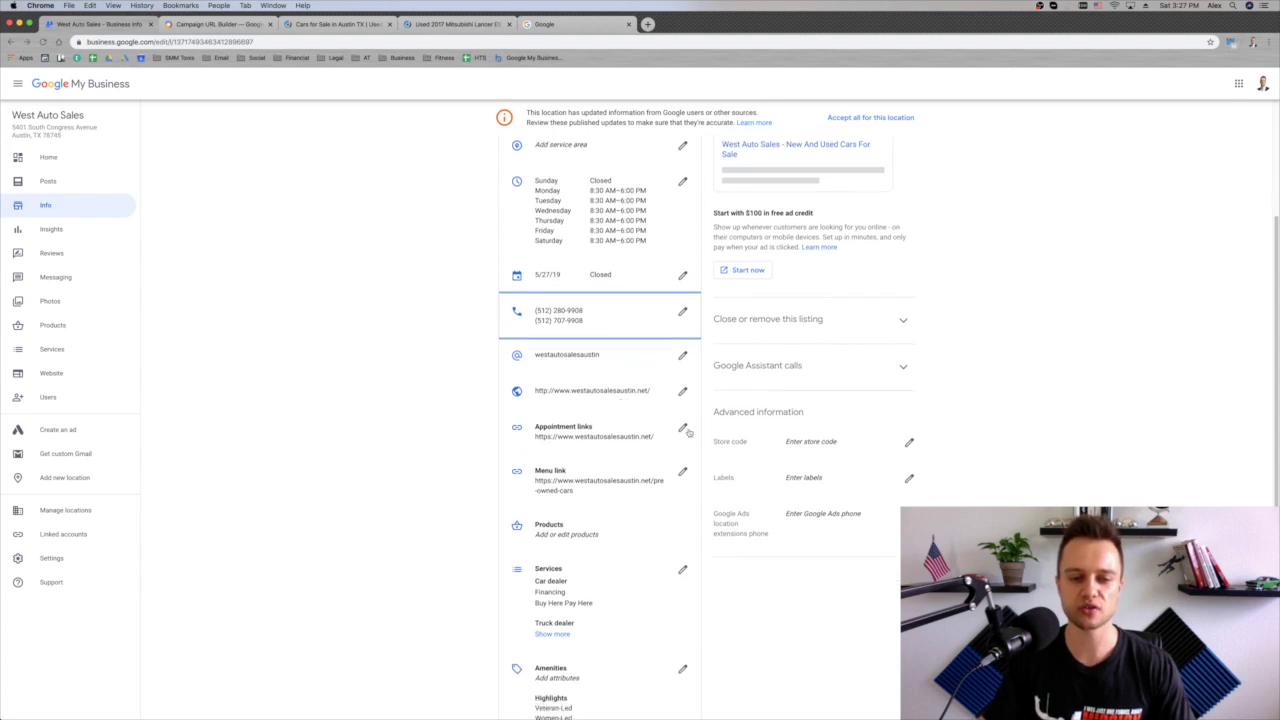
scroll(619, 427, down, 3)
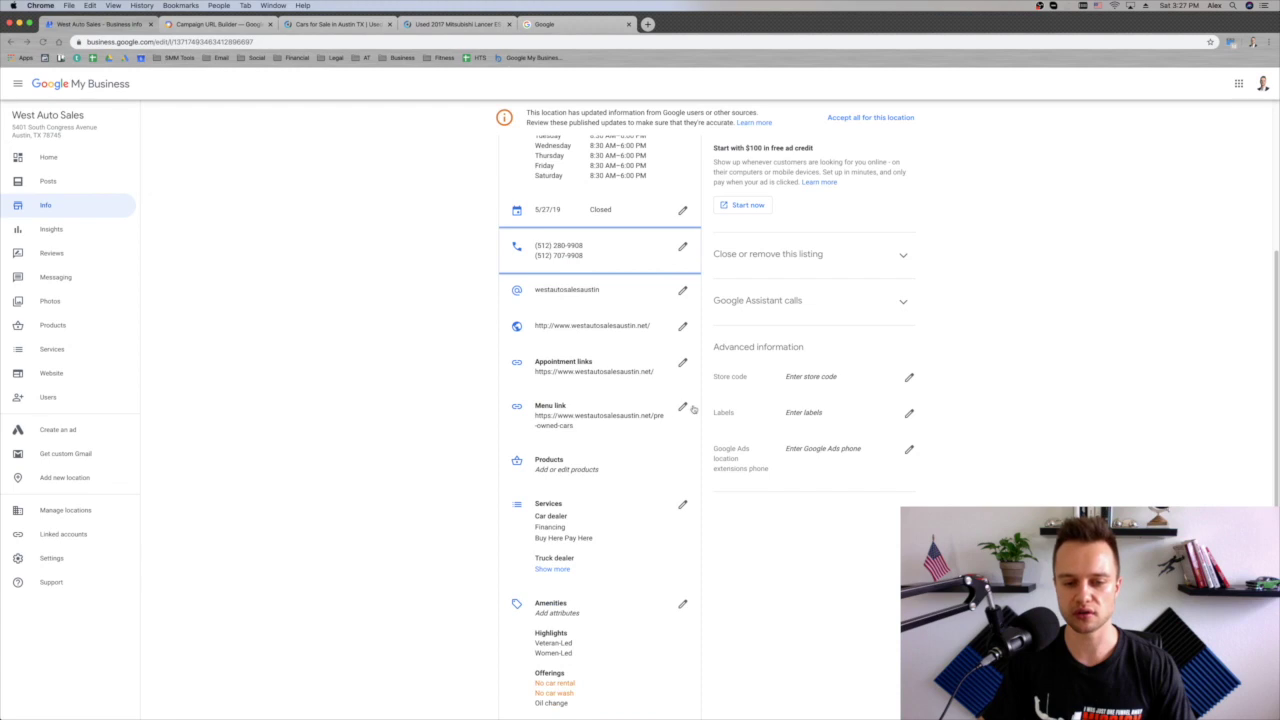
scroll(628, 412, down, 1)
scroll(628, 412, down, 3)
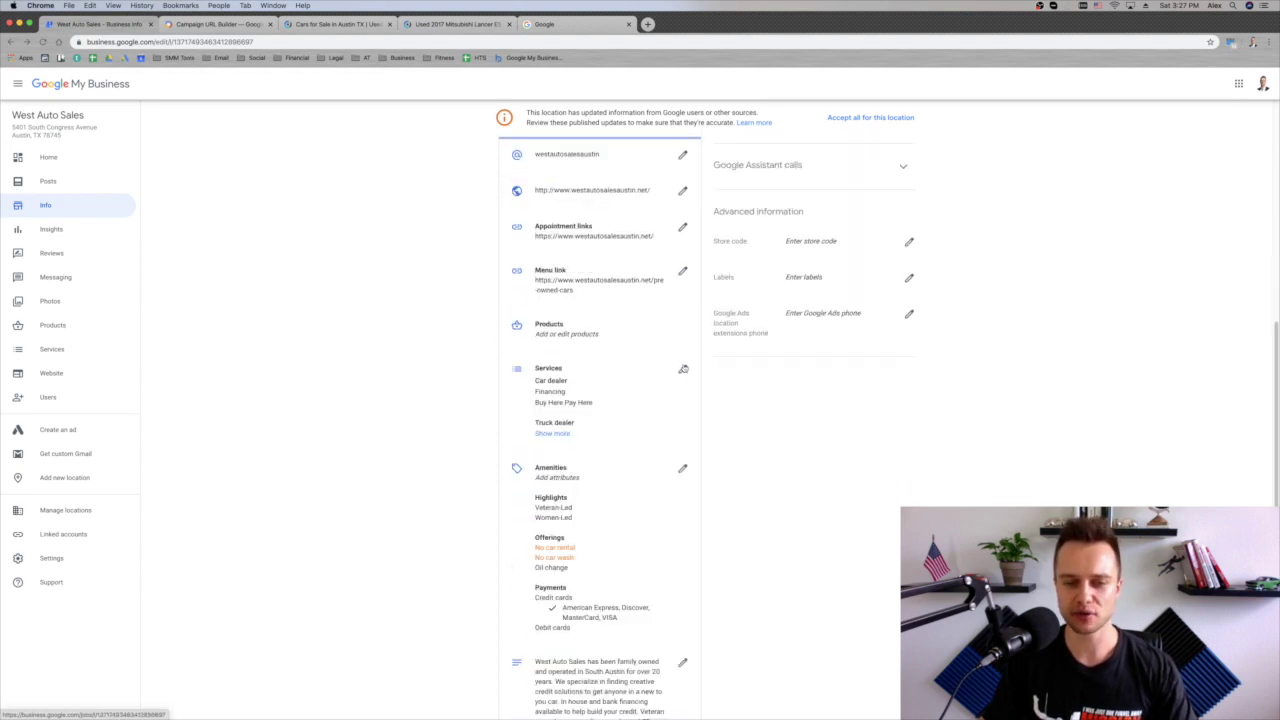
click(683, 369)
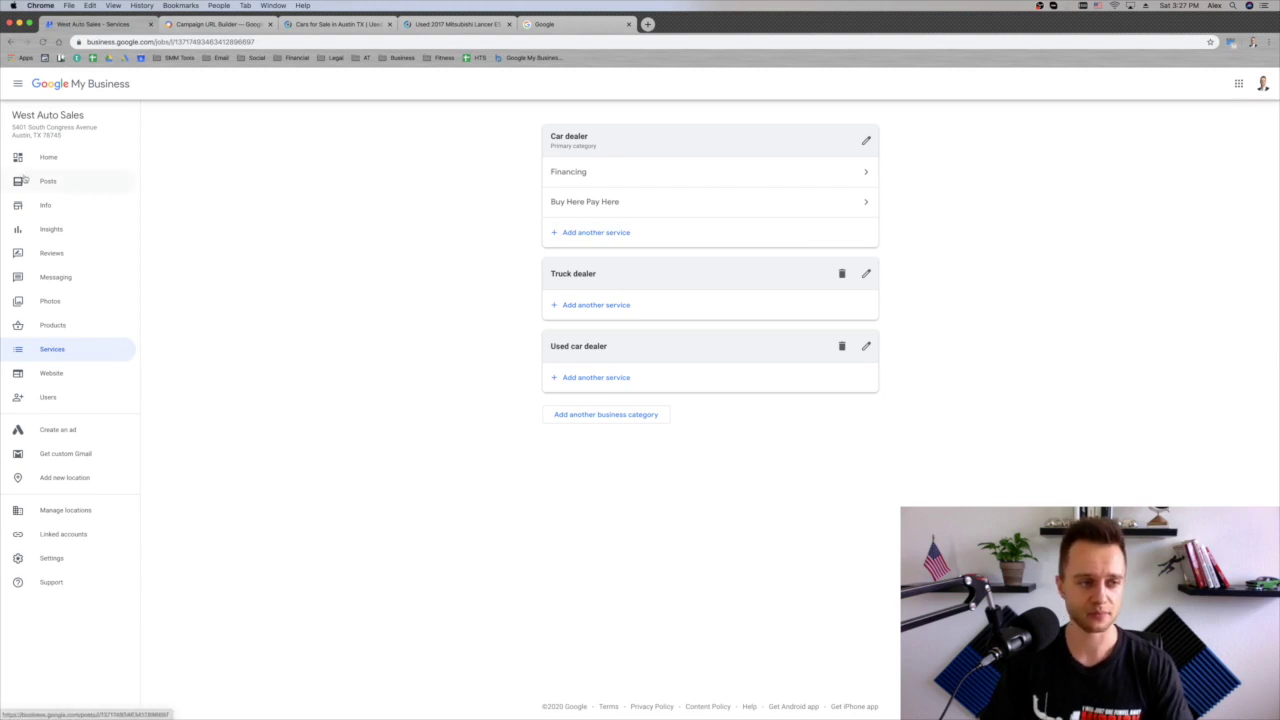
Return to the business info page and examine the amenities, offerings, payments and business description.
click(28, 202)
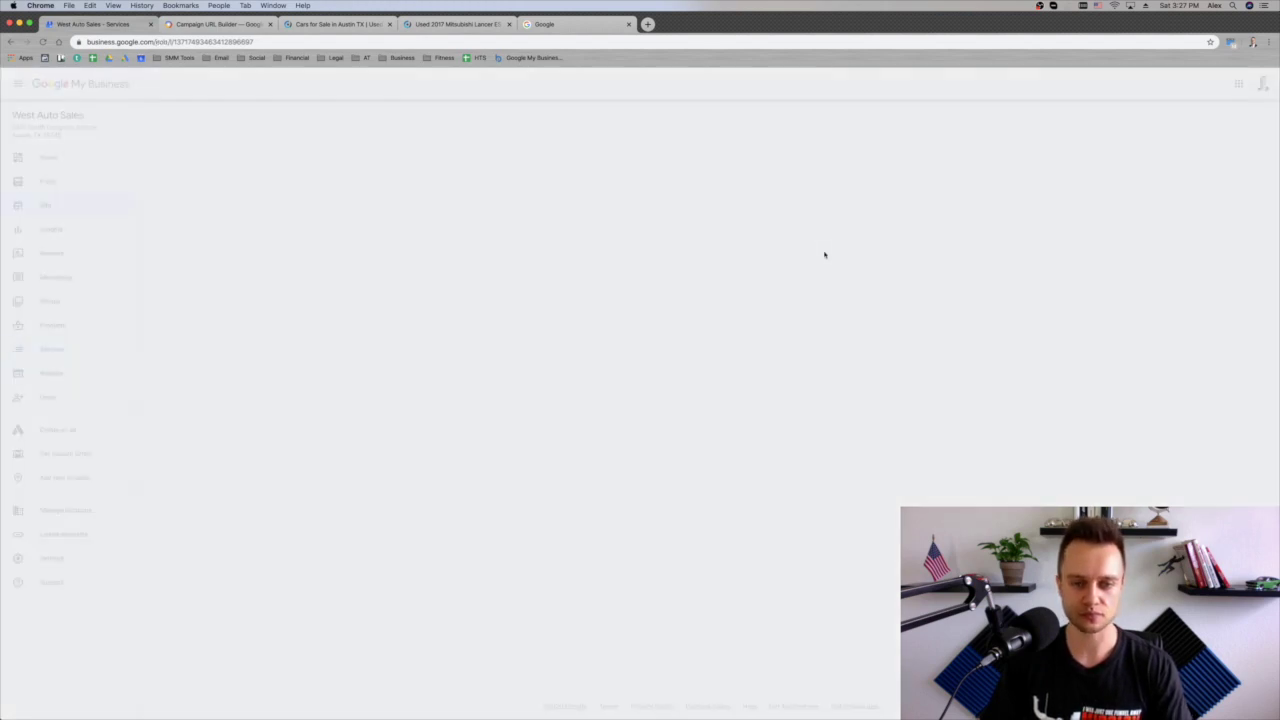
scroll(672, 468, down, 5)
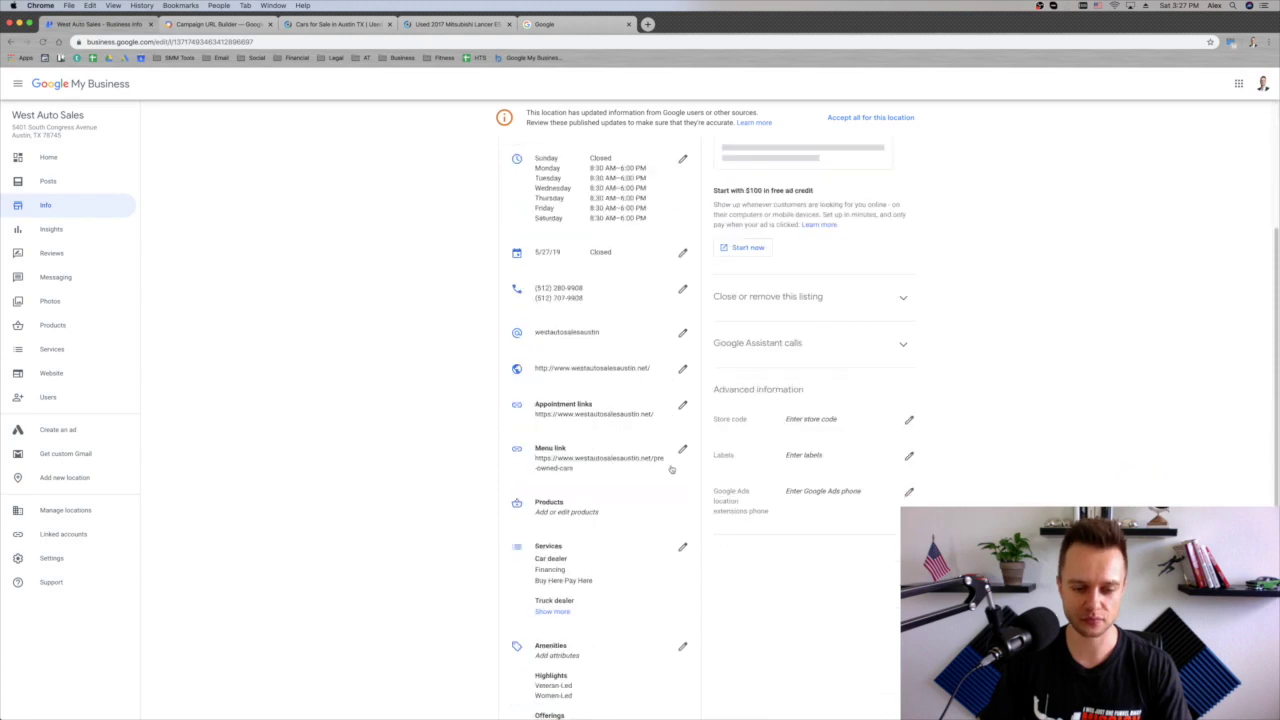
scroll(672, 473, down, 2)
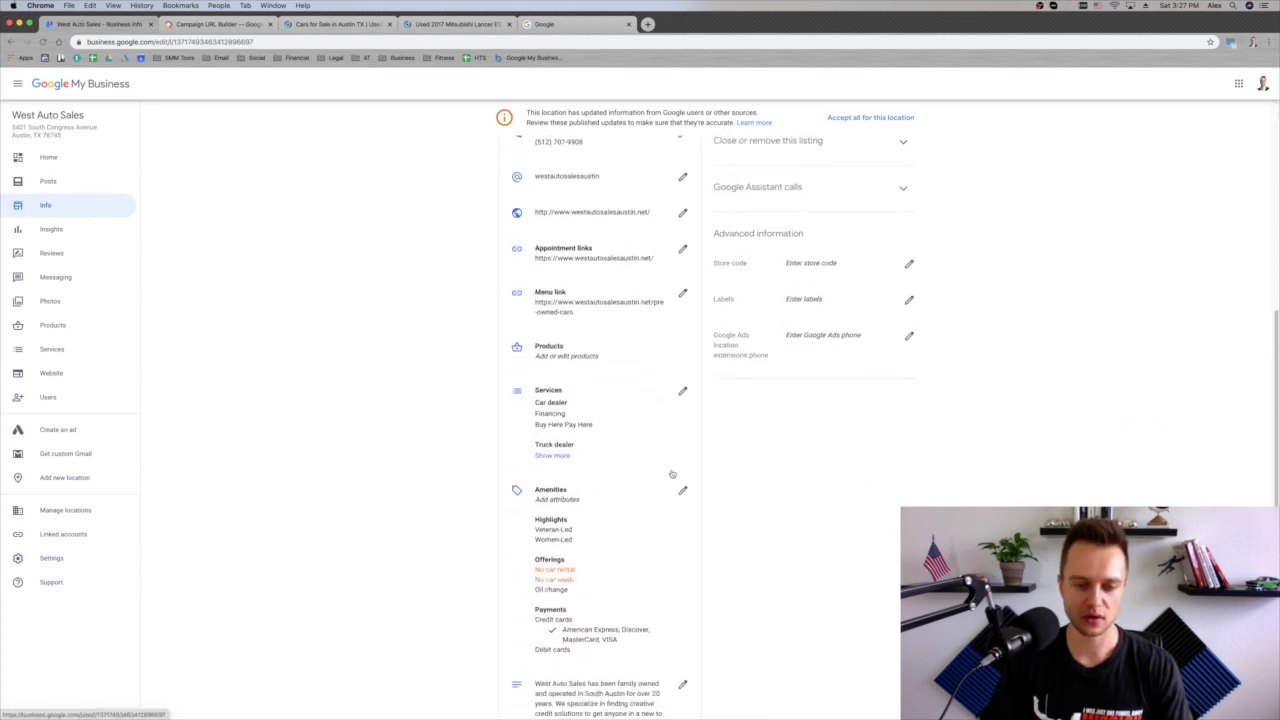
scroll(574, 516, down, 2)
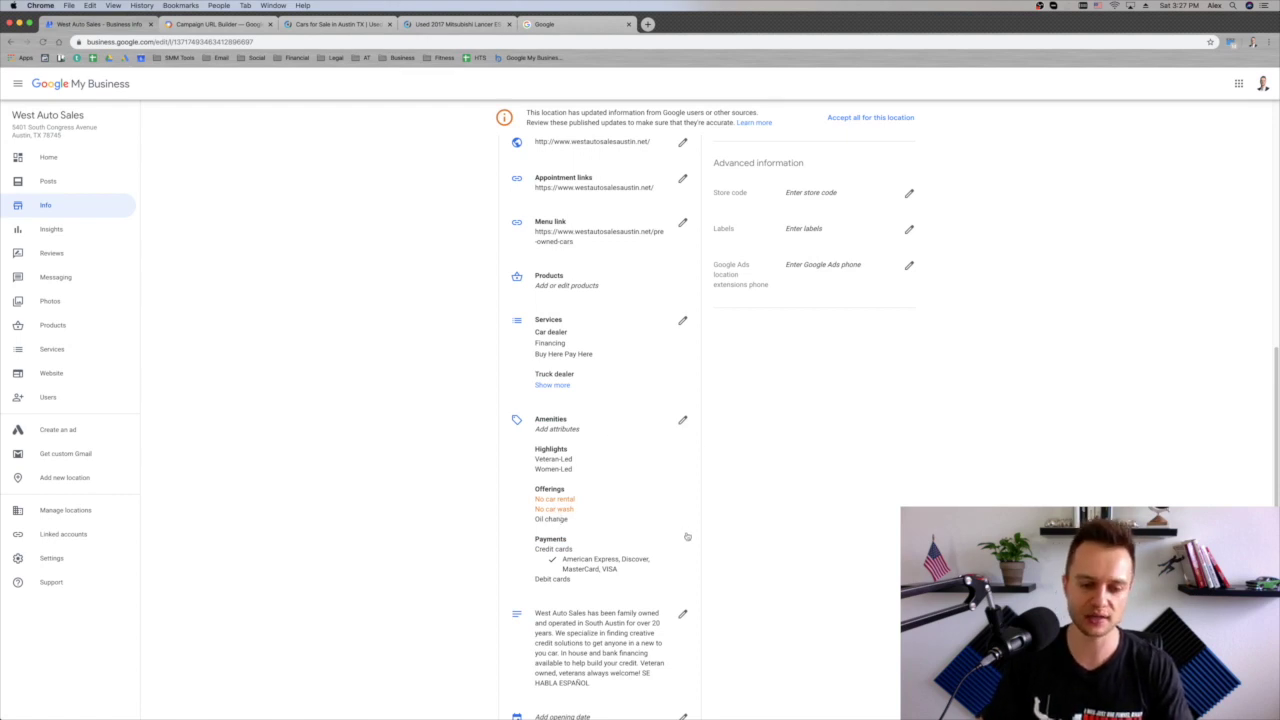
scroll(687, 537, down, 3)
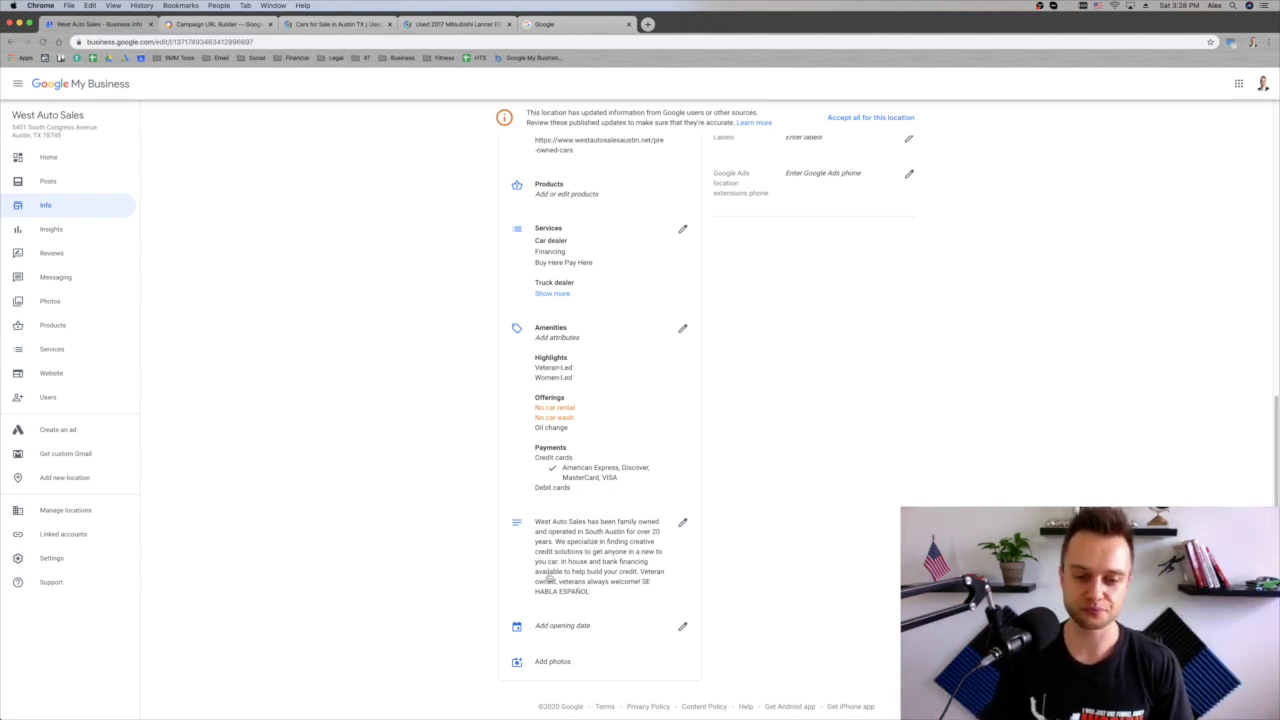
scroll(605, 550, up, 3)
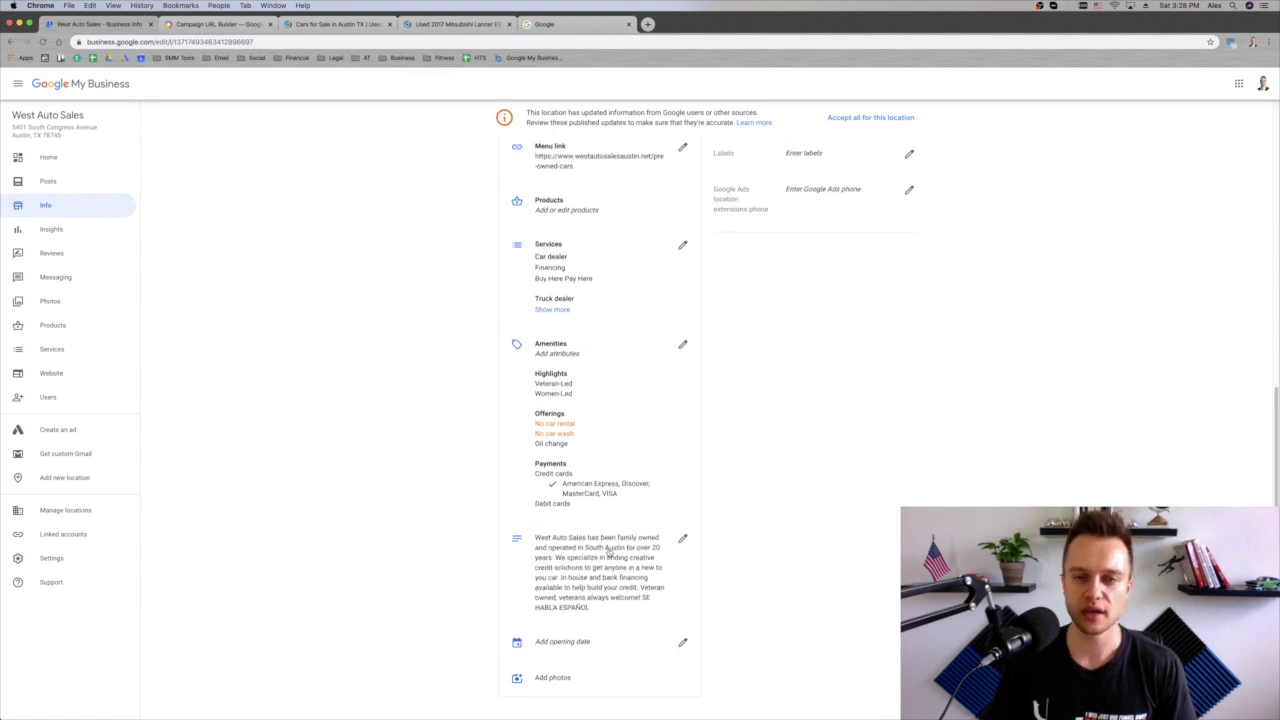
scroll(620, 555, up, 3)
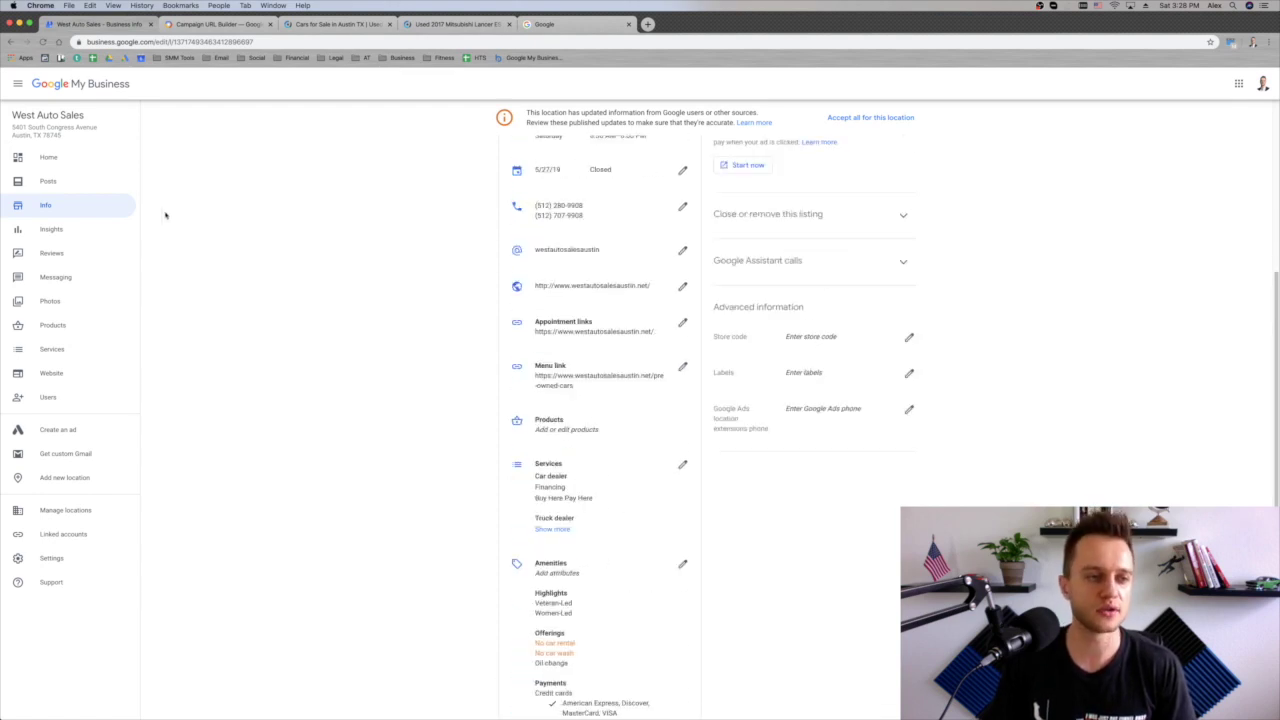
View the business photos and open the product listings of West Auto Sales.
click(55, 301)
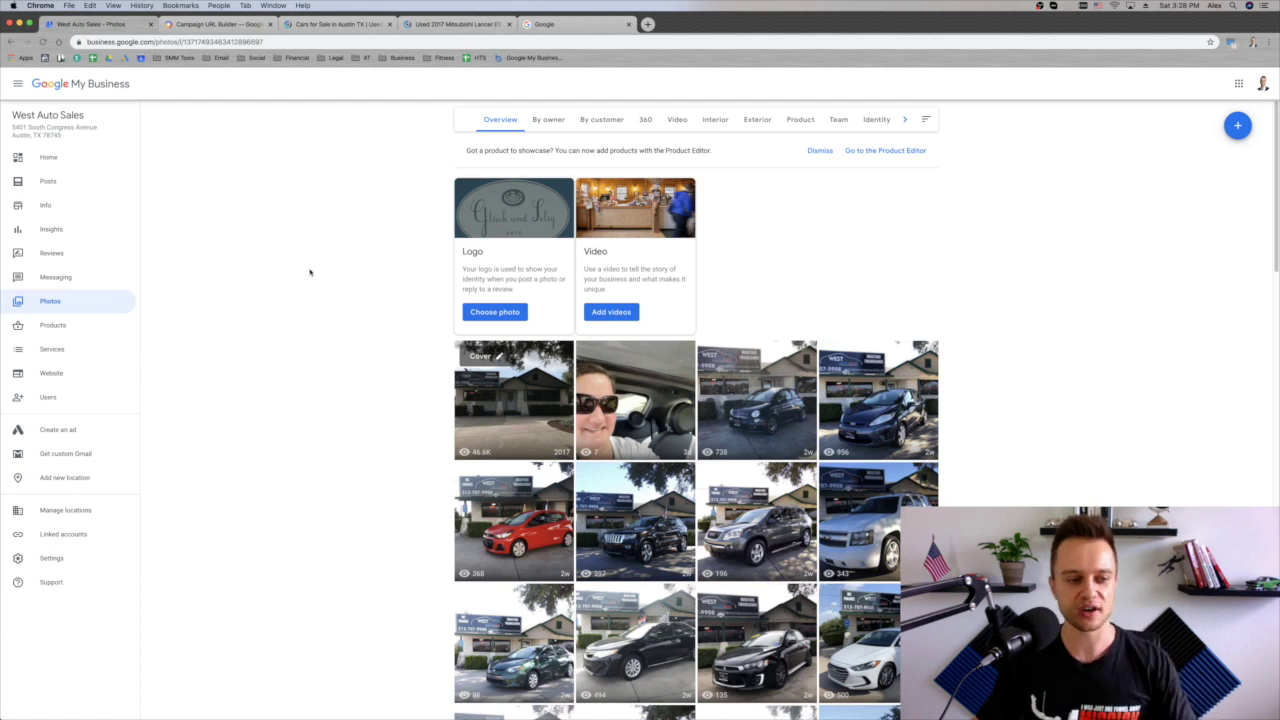
click(64, 326)
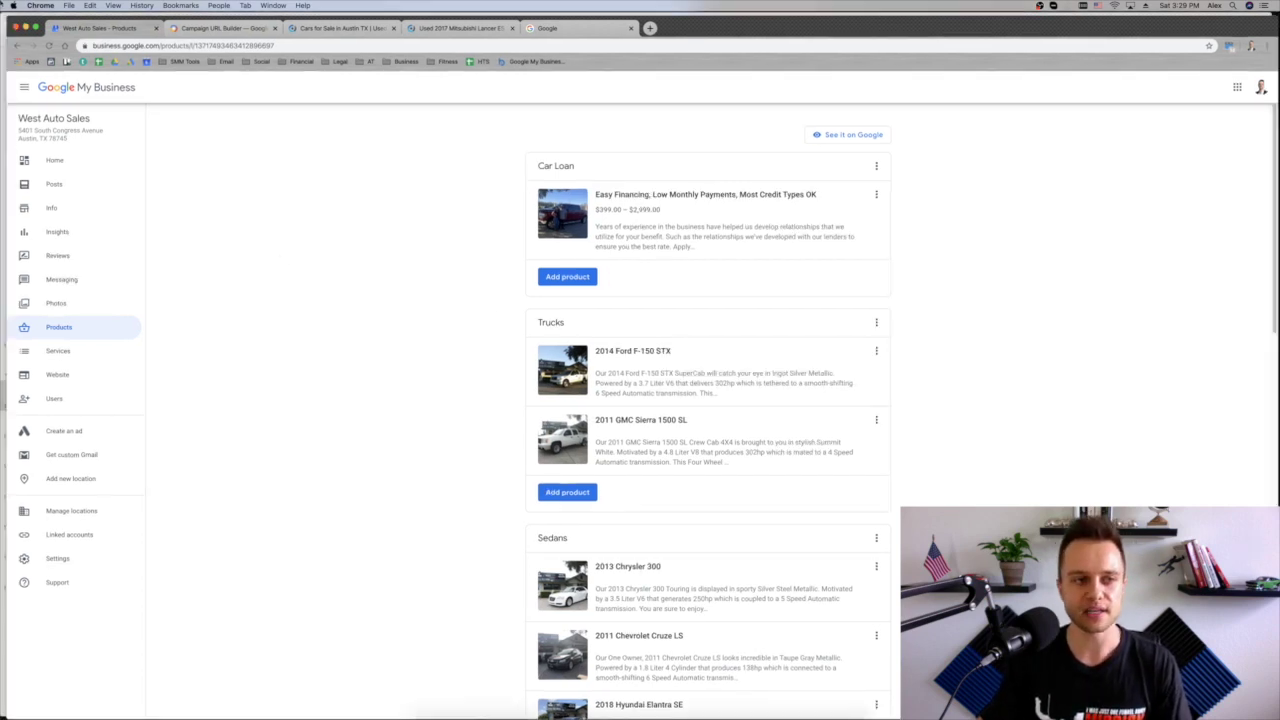
Switch to Keynote to view the slide on showcasing vehicle inventory, and return to the product listings in Chrome.
key(ctrl+Up)
click(286, 229)
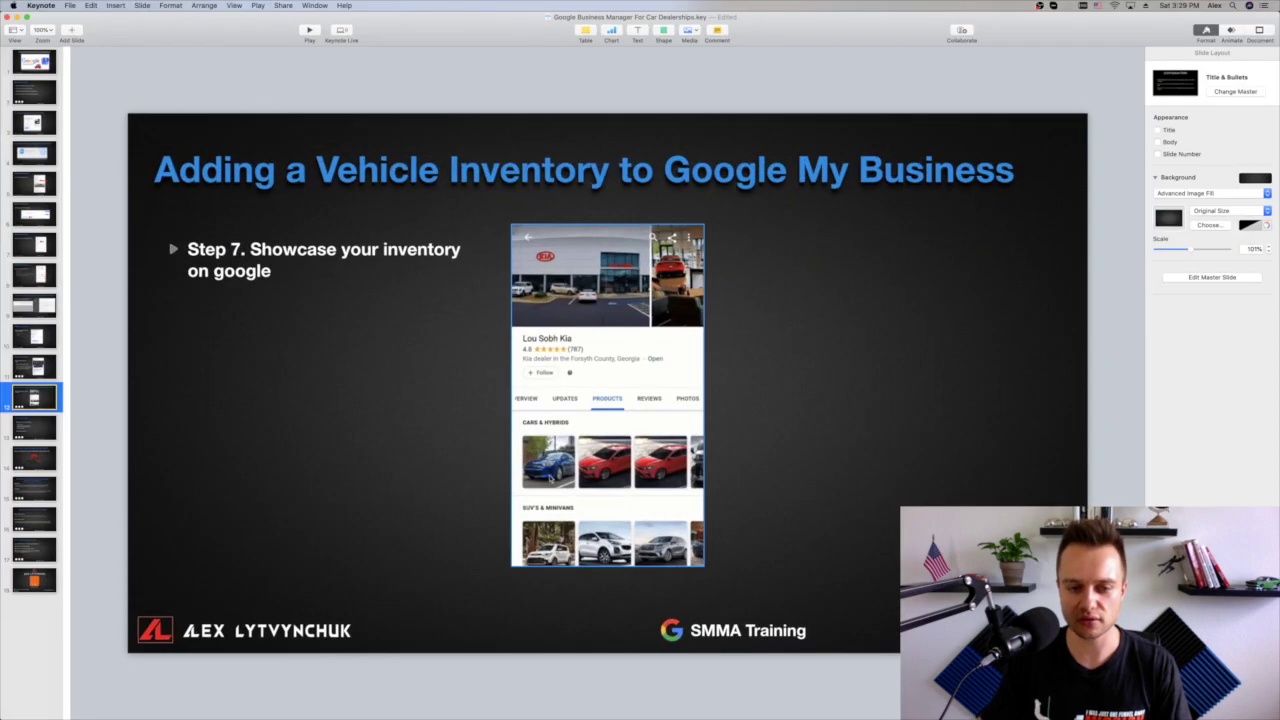
key(ctrl+Up)
click(191, 166)
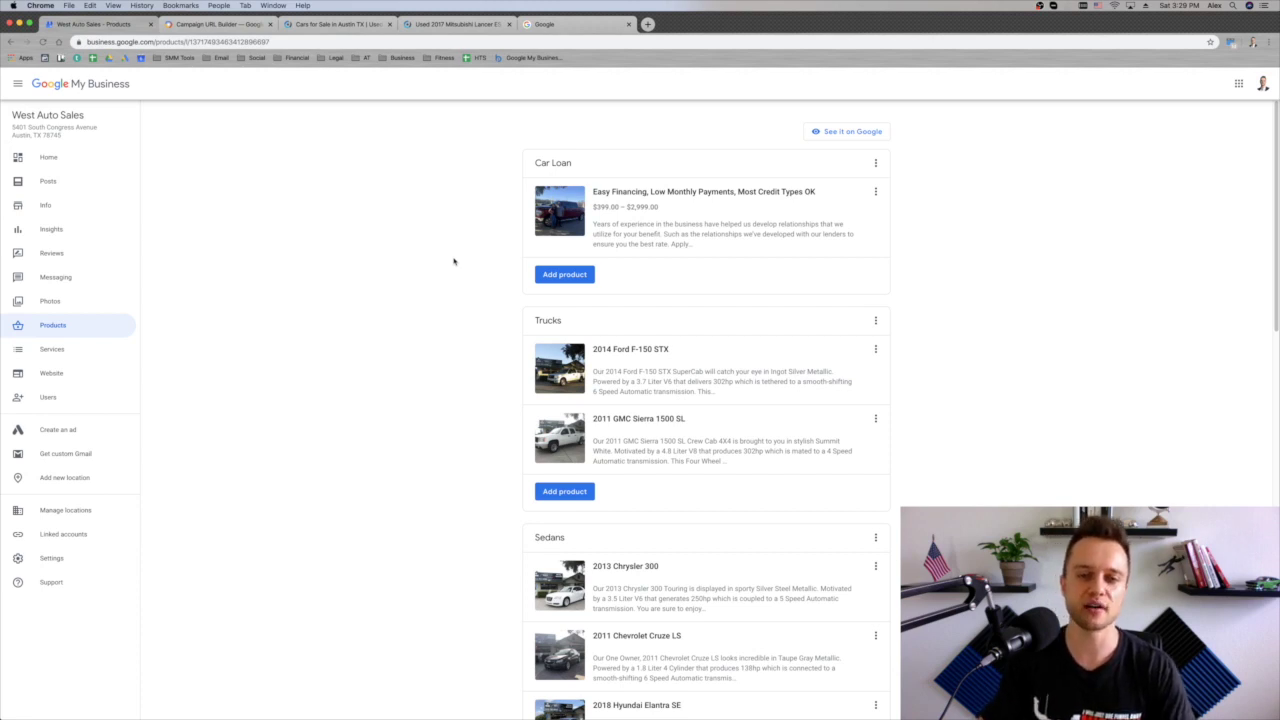
Open the Easy Financing product under Car Loan for editing, enlarge its description box, and keep Get offer as its button.
click(718, 226)
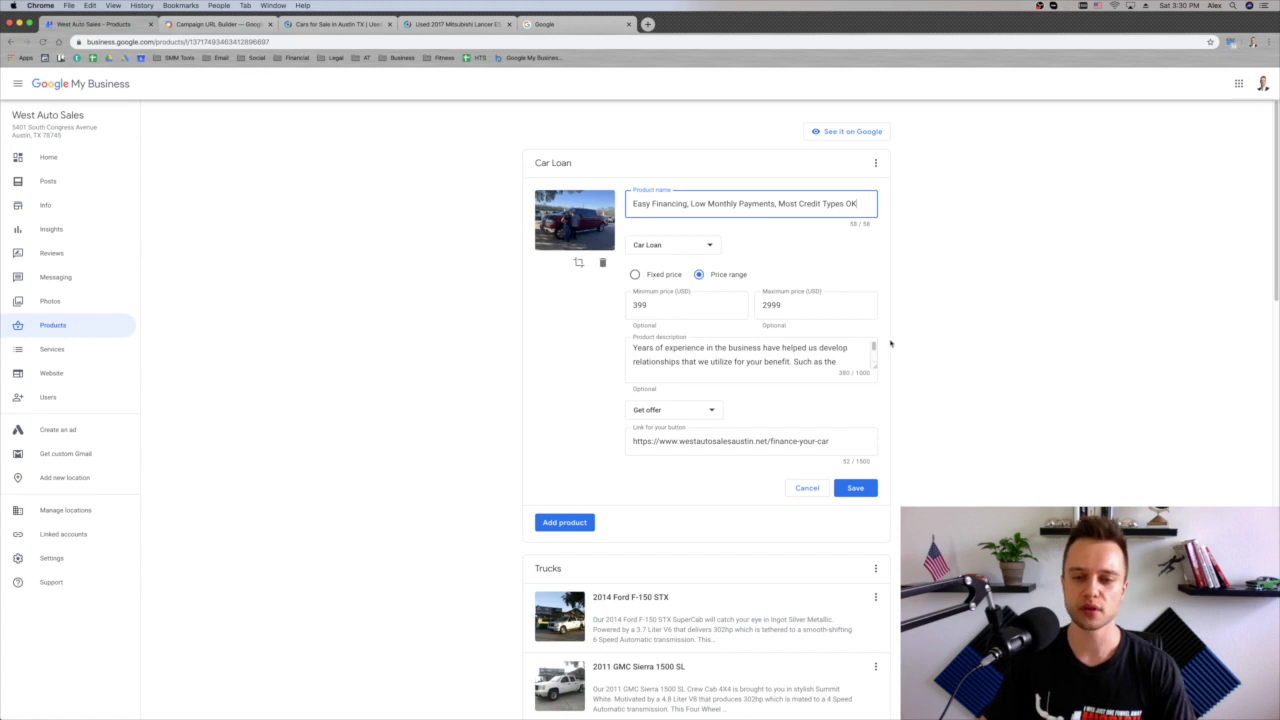
drag(876, 369, 878, 437)
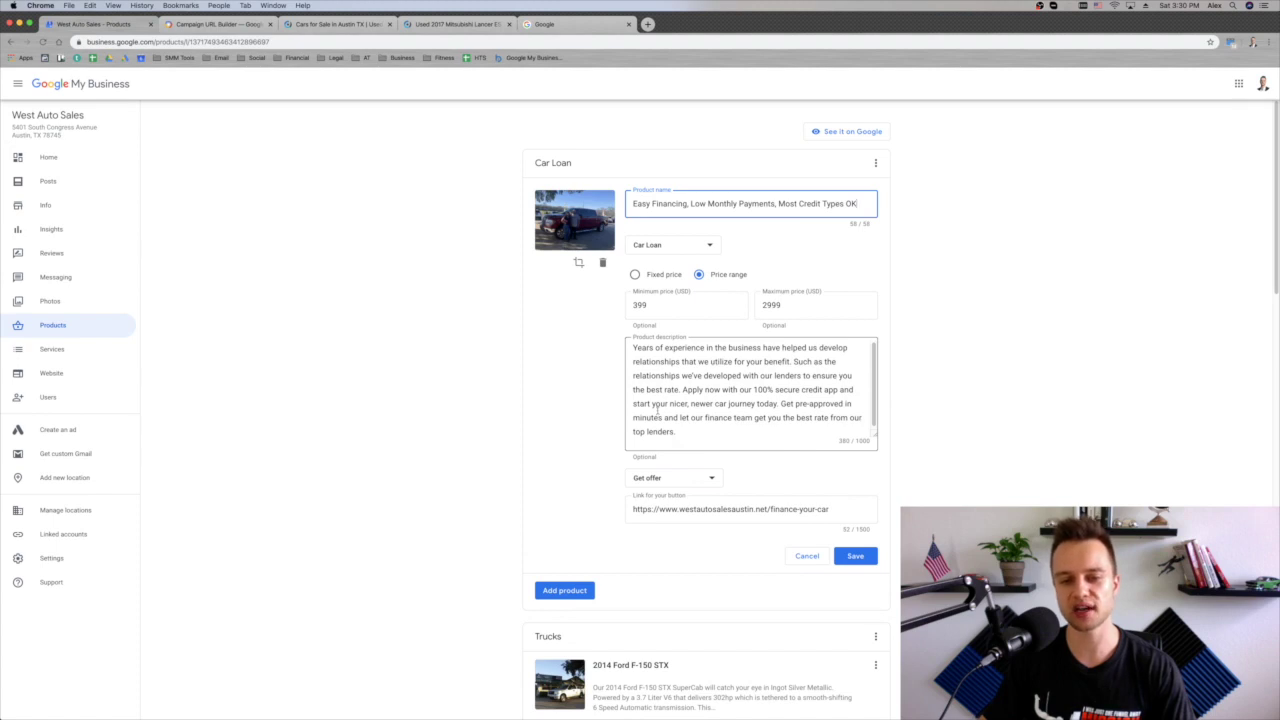
scroll(962, 465, down, 1)
click(716, 472)
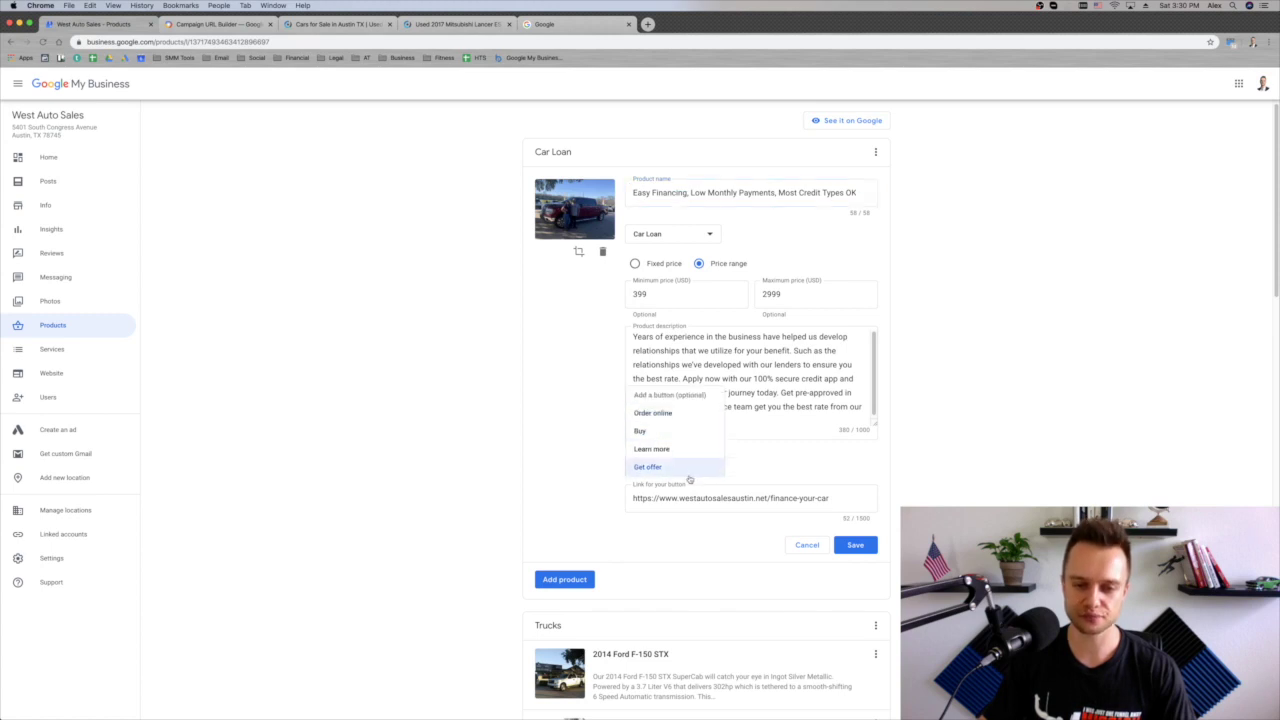
click(690, 469)
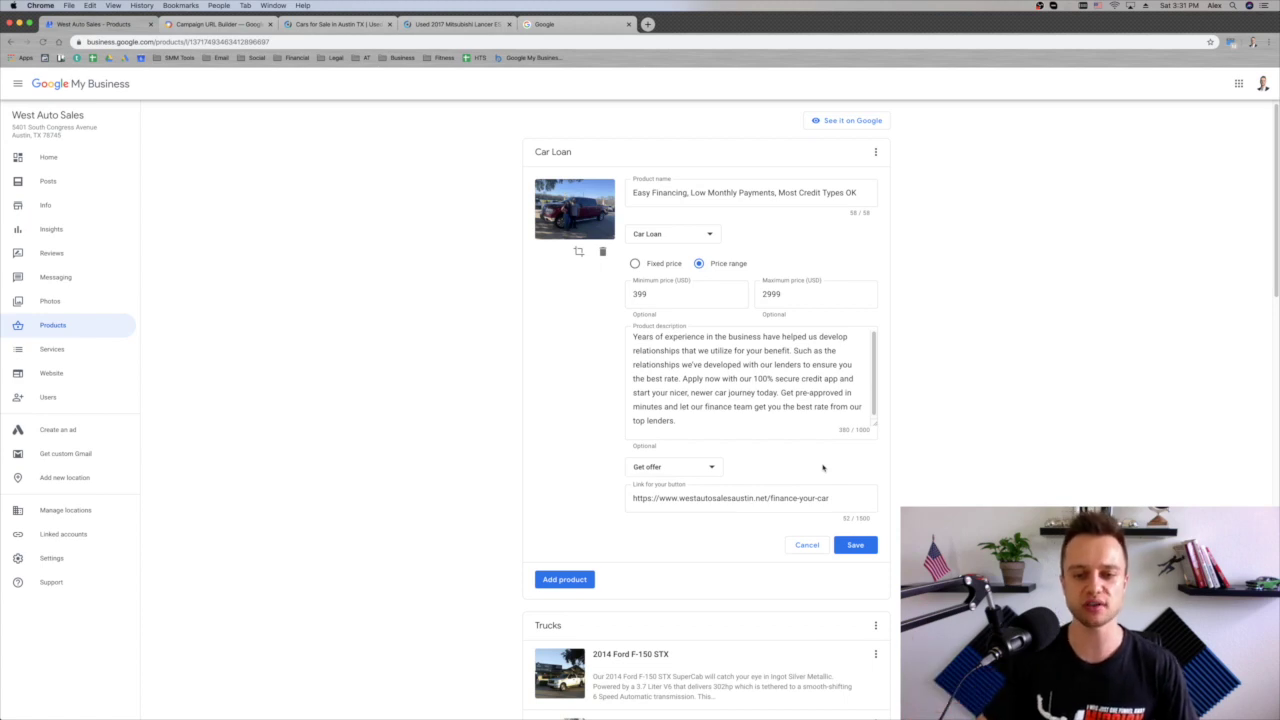
Copy the entire button link of the Easy Financing product.
click(802, 497)
key(super+a)
key(super+c)
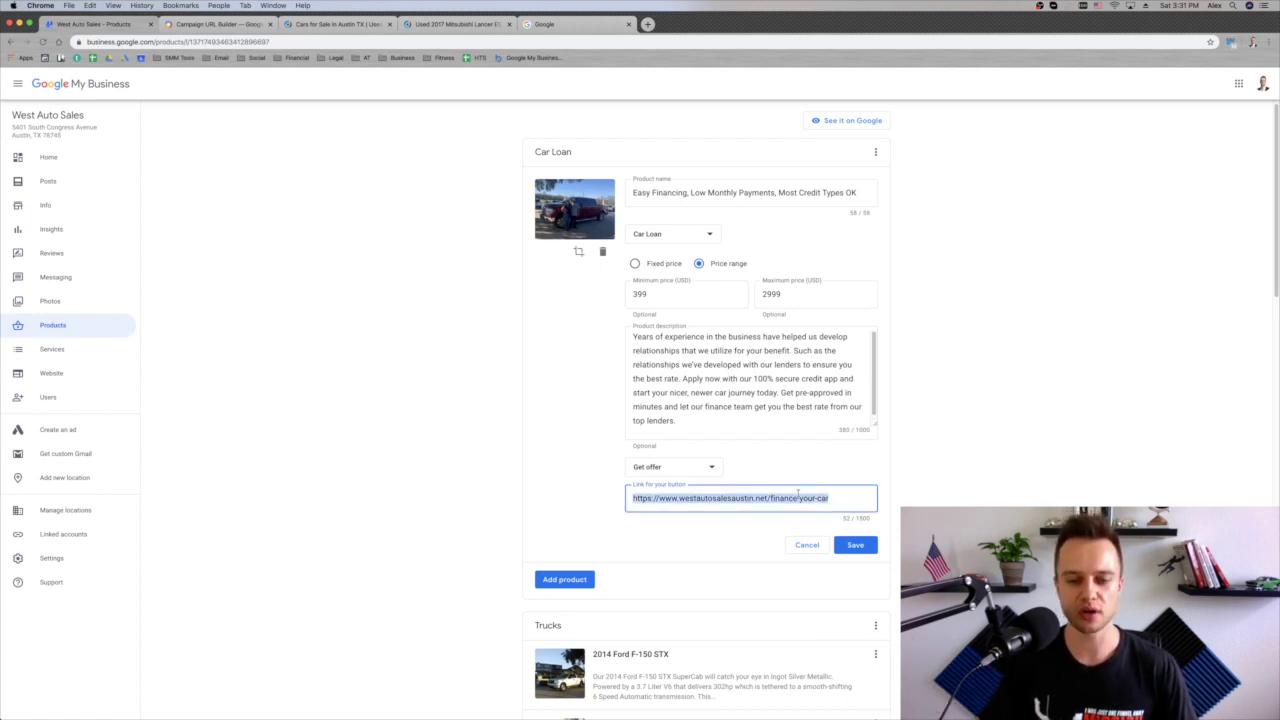
Search Google for "google campaign url builder" and go to the Google Analytics Campaign URL Builder page.
click(534, 25)
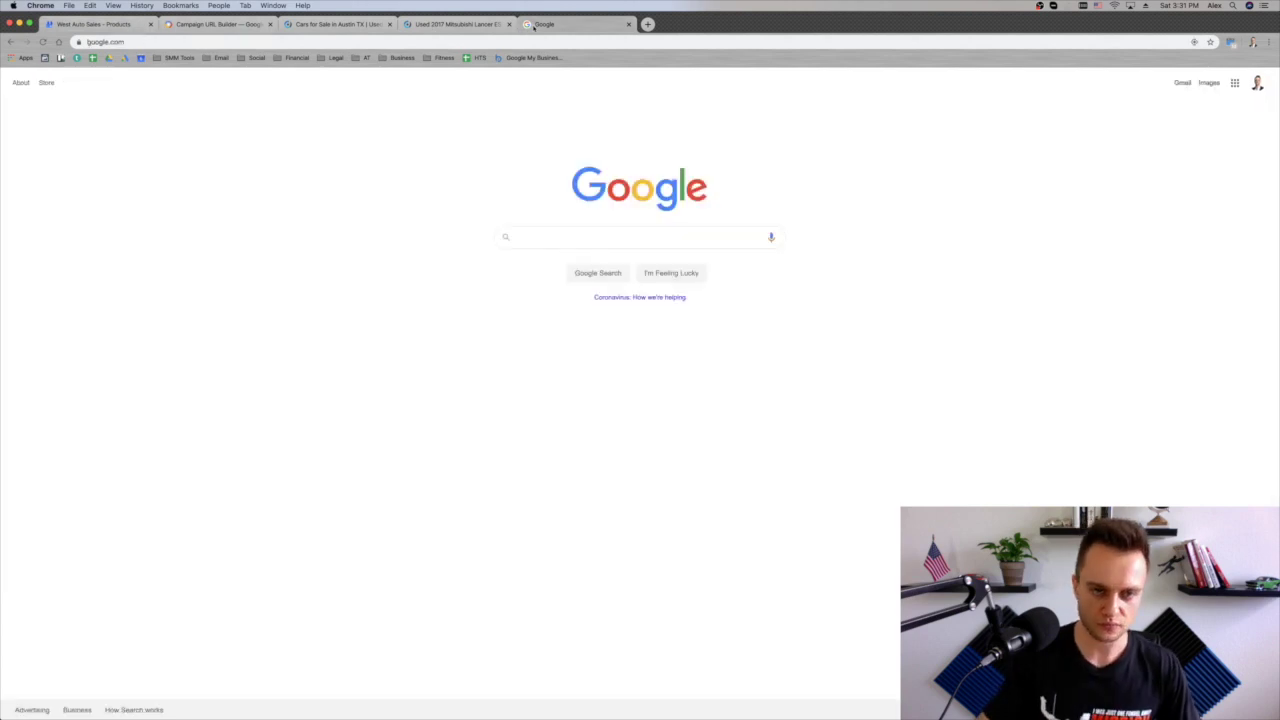
click(561, 237)
text(gooo)
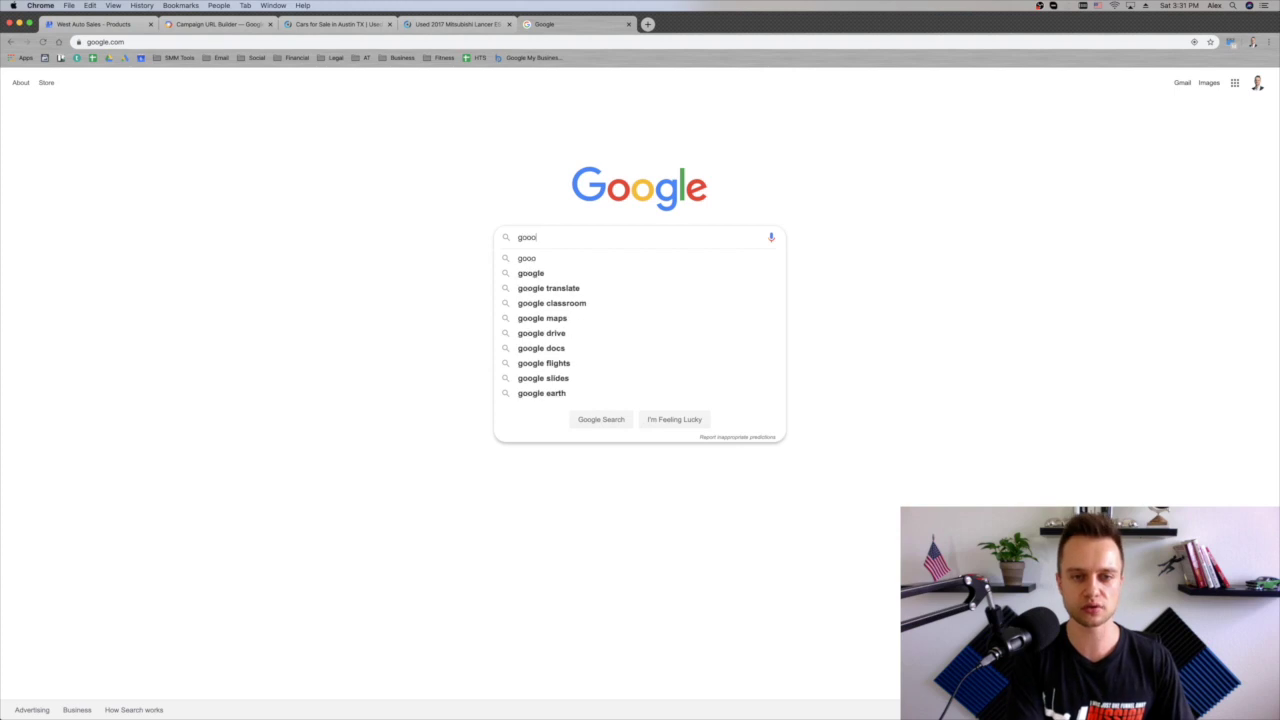
text(le campaign)
key(Down)
key(Down)
key(Return)
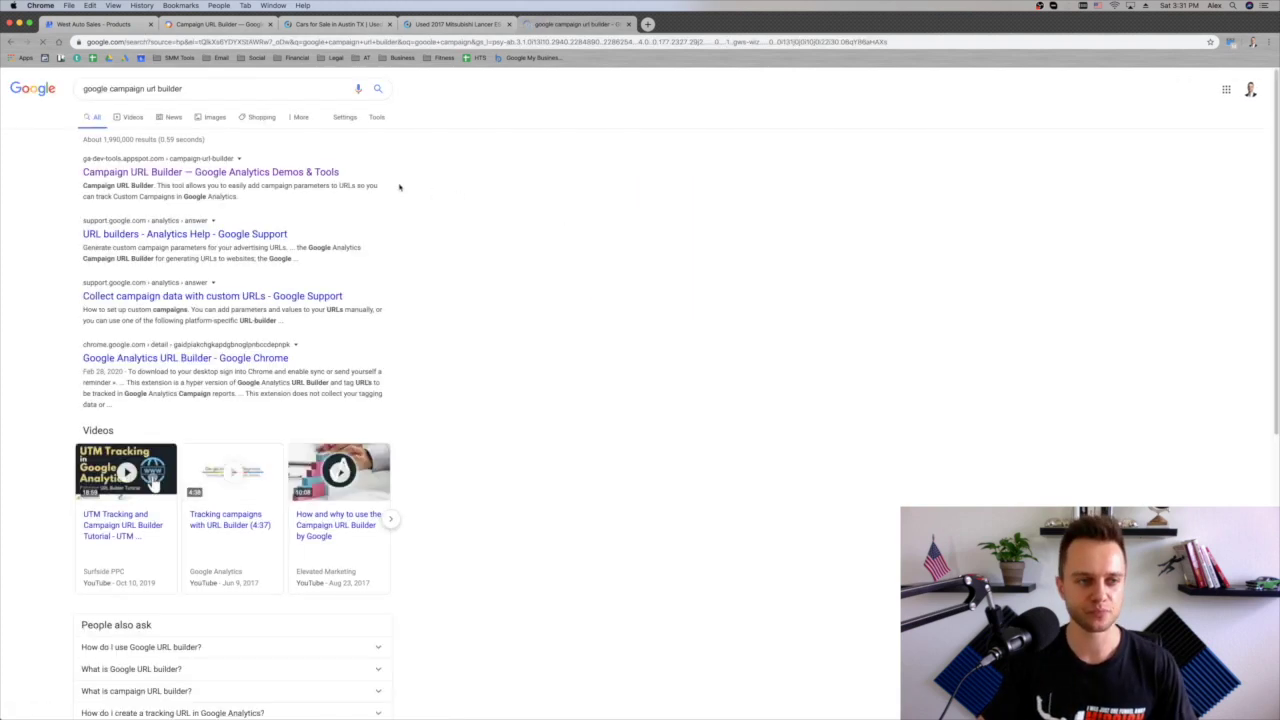
click(241, 176)
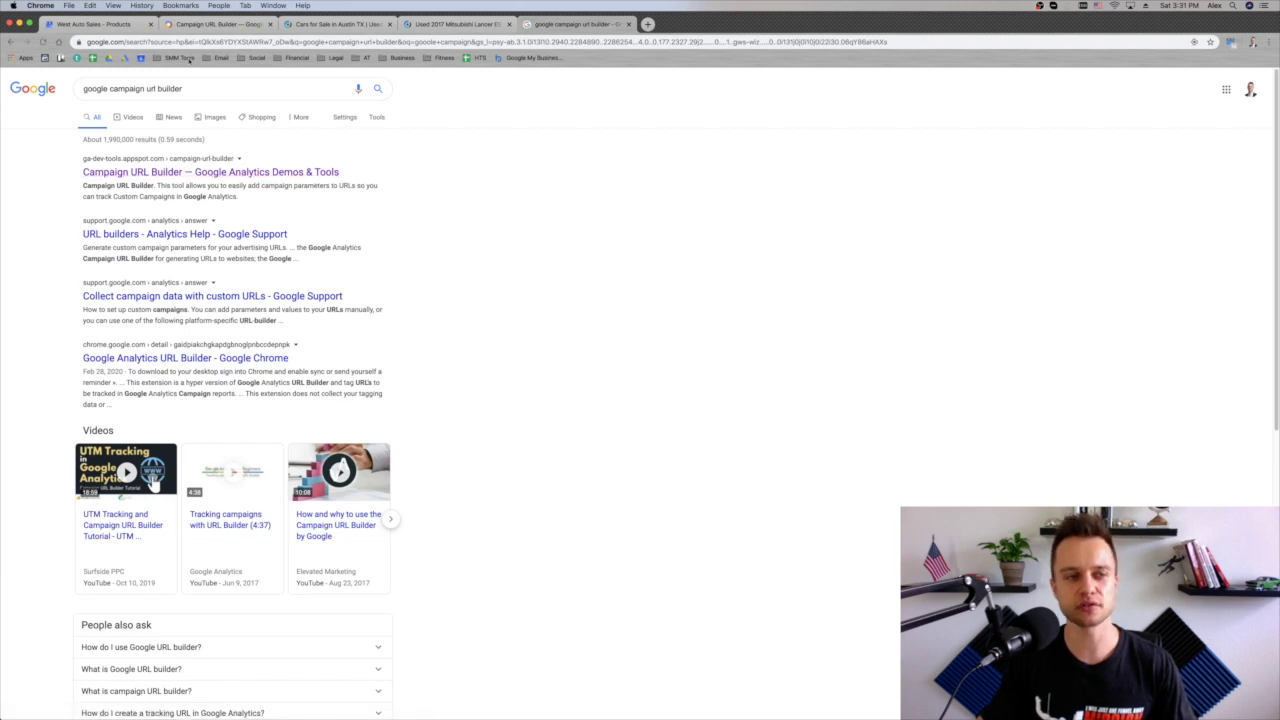
click(216, 24)
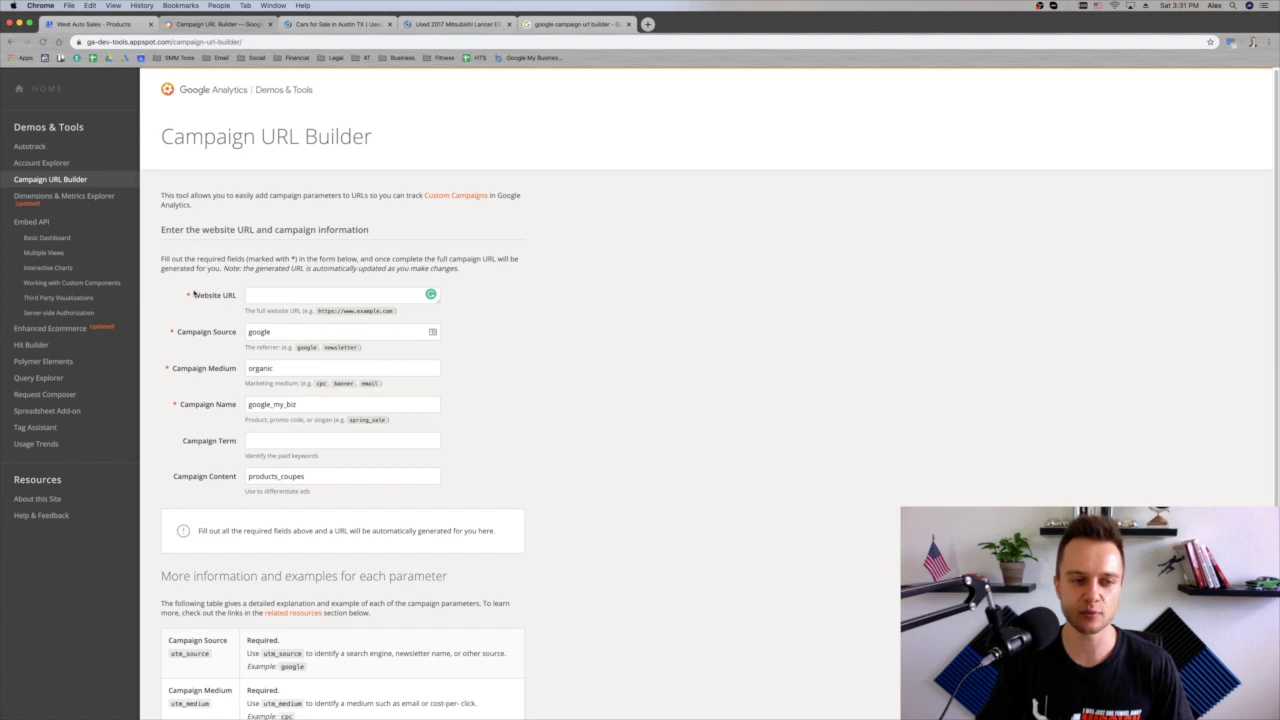
Use the copied finance-your-car link as the website URL and set the campaign content to products_credit_app.
click(251, 293)
key(super+v)
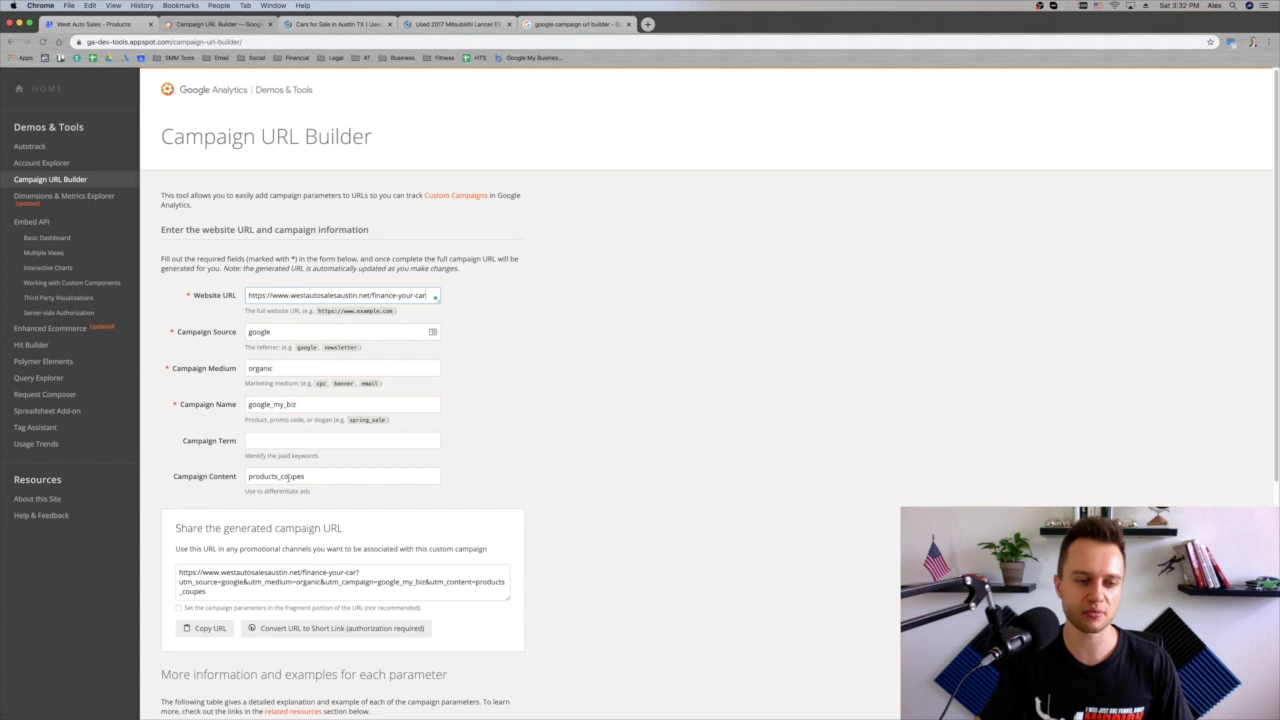
drag(312, 476, 284, 480)
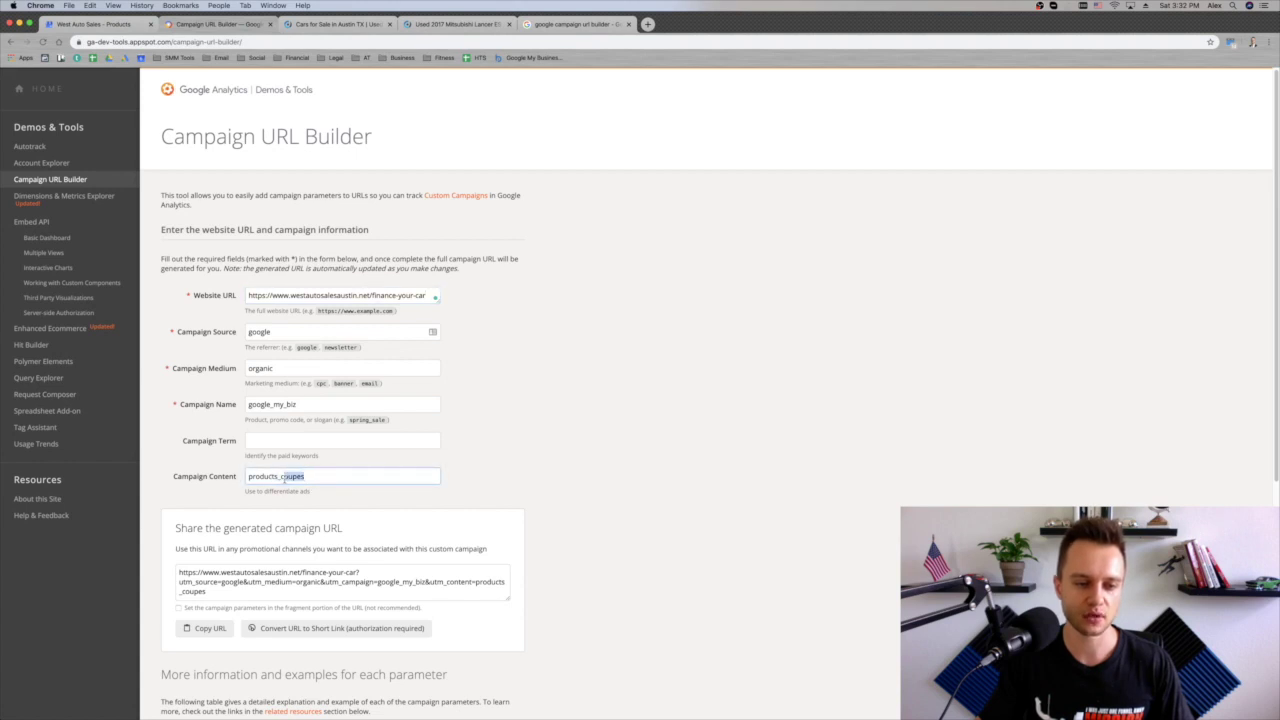
text(car)
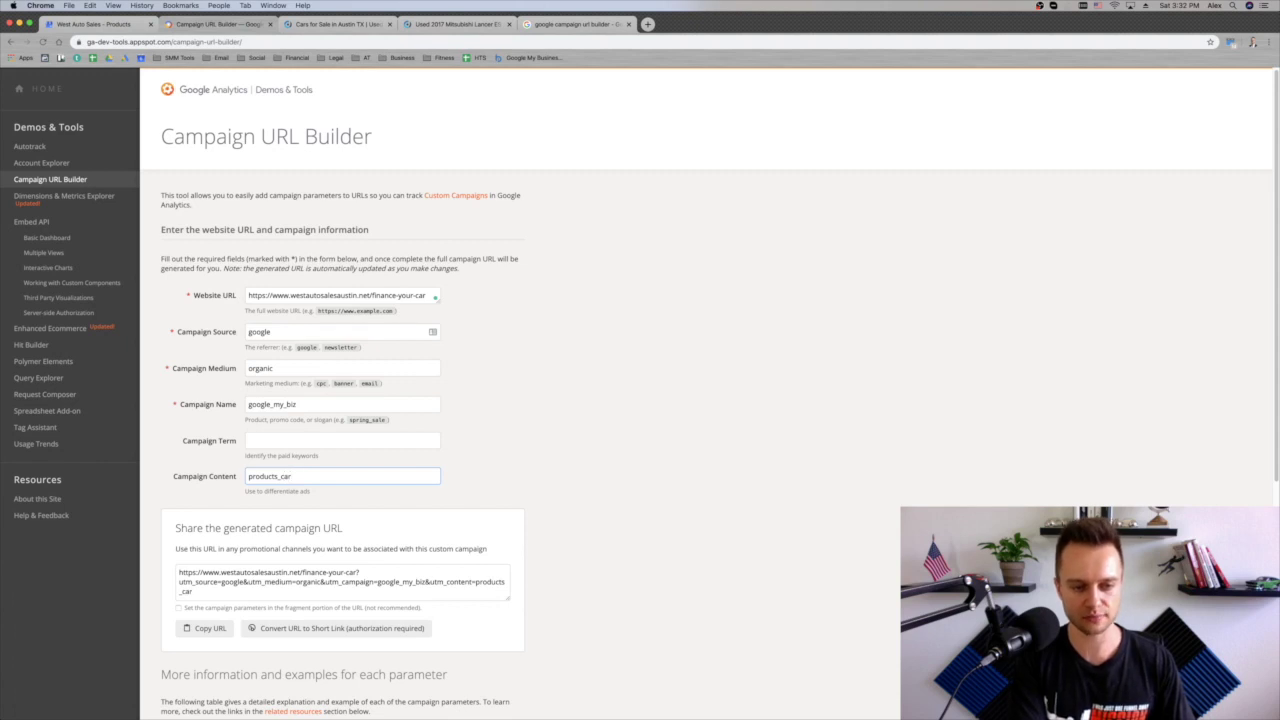
text(_loan)
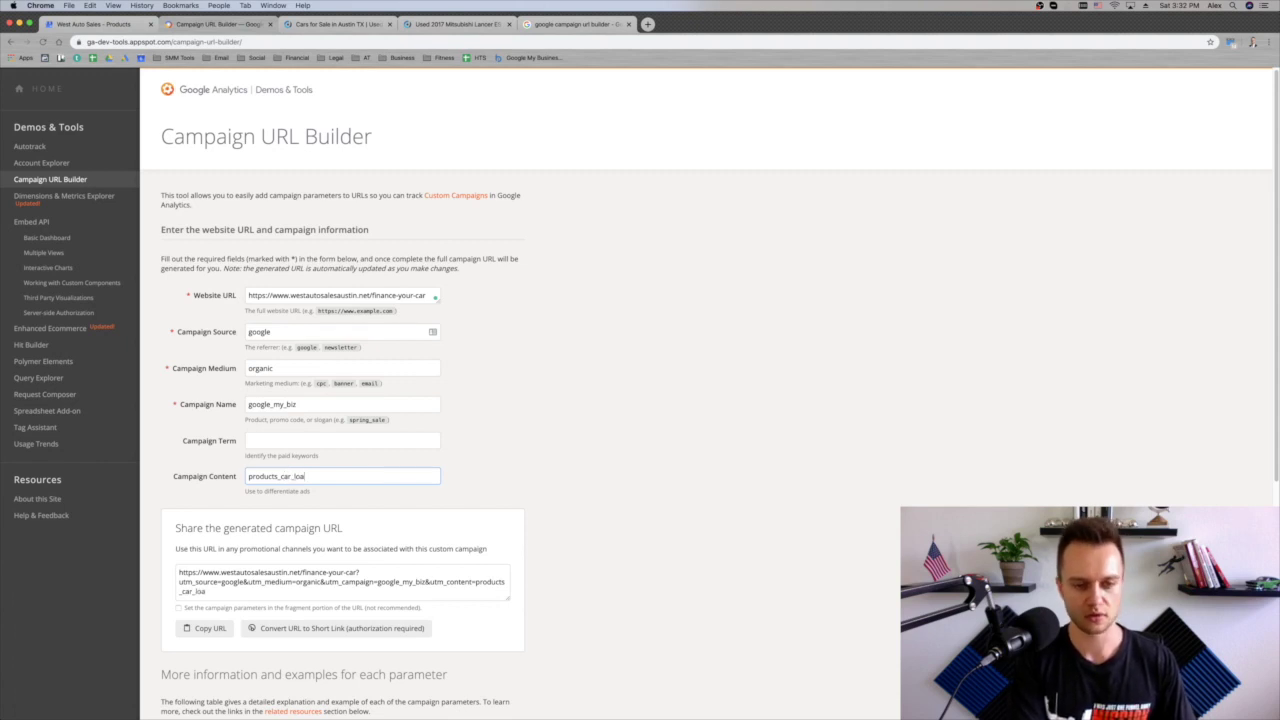
key(BackSpace)
key(BackSpace)
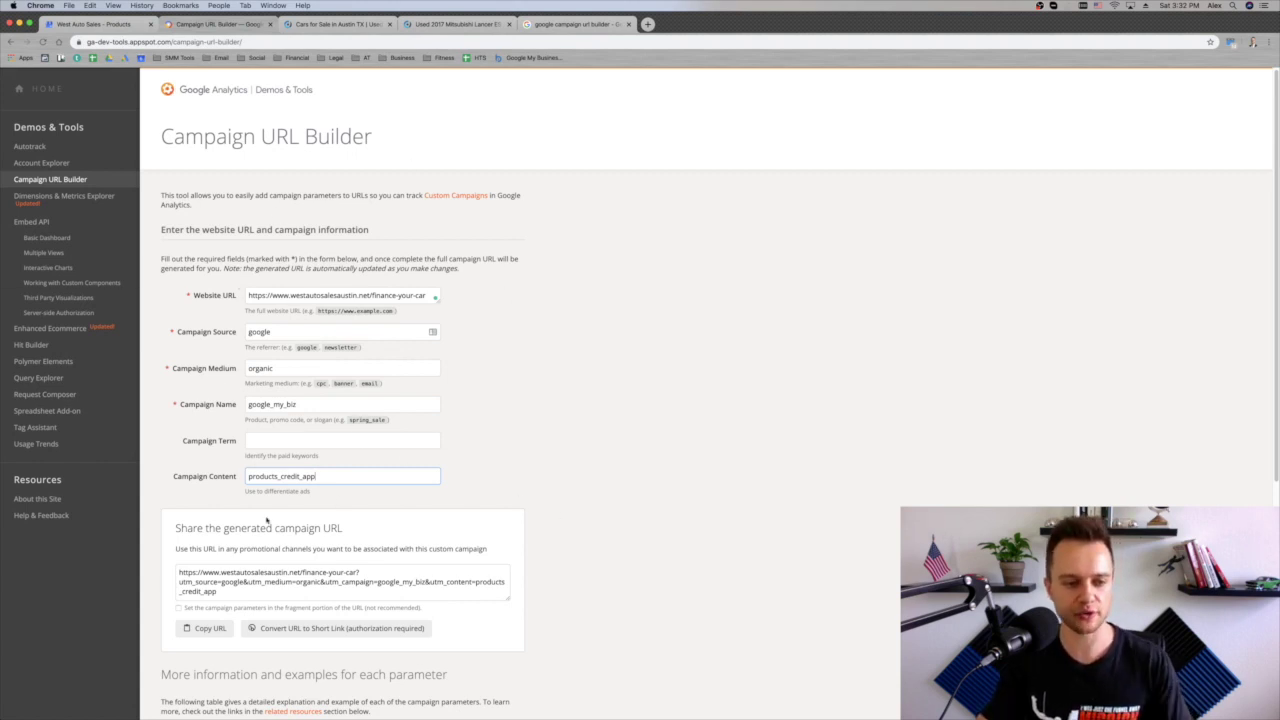
Copy the generated campaign URL, replace the Easy Financing product's button link with it, and save the product.
scroll(221, 572, down, 1)
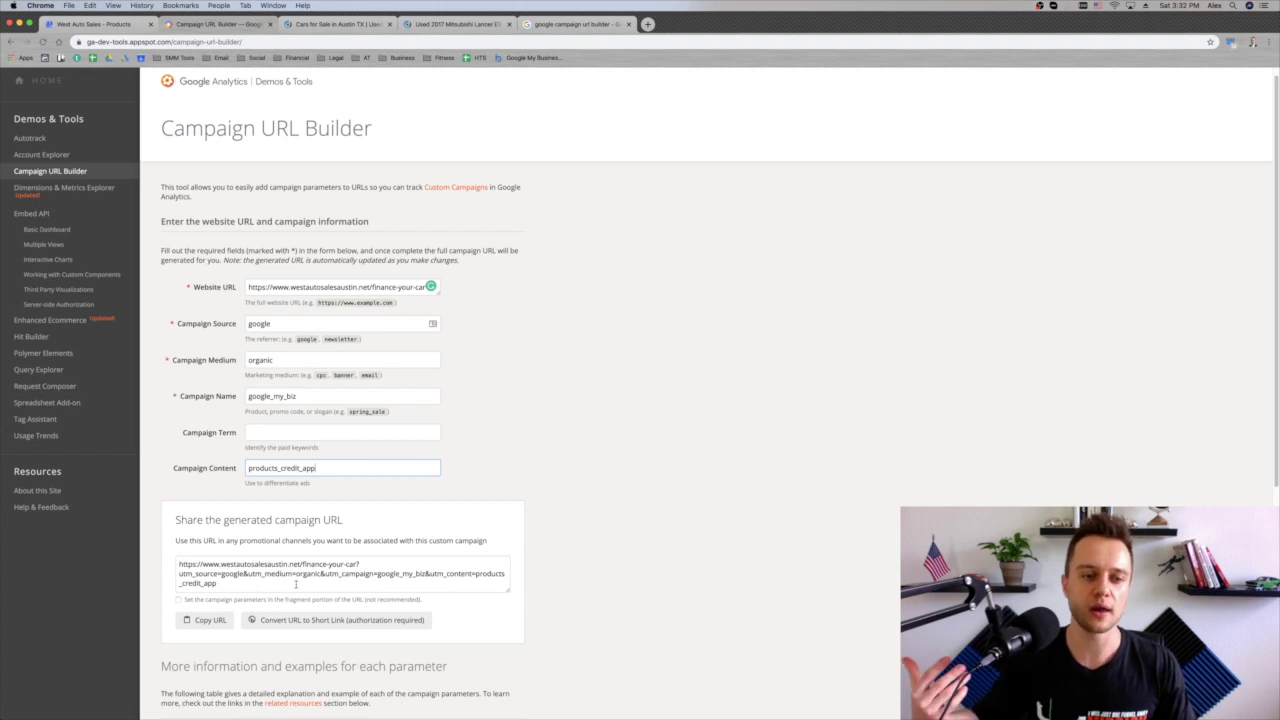
drag(296, 583, 183, 556)
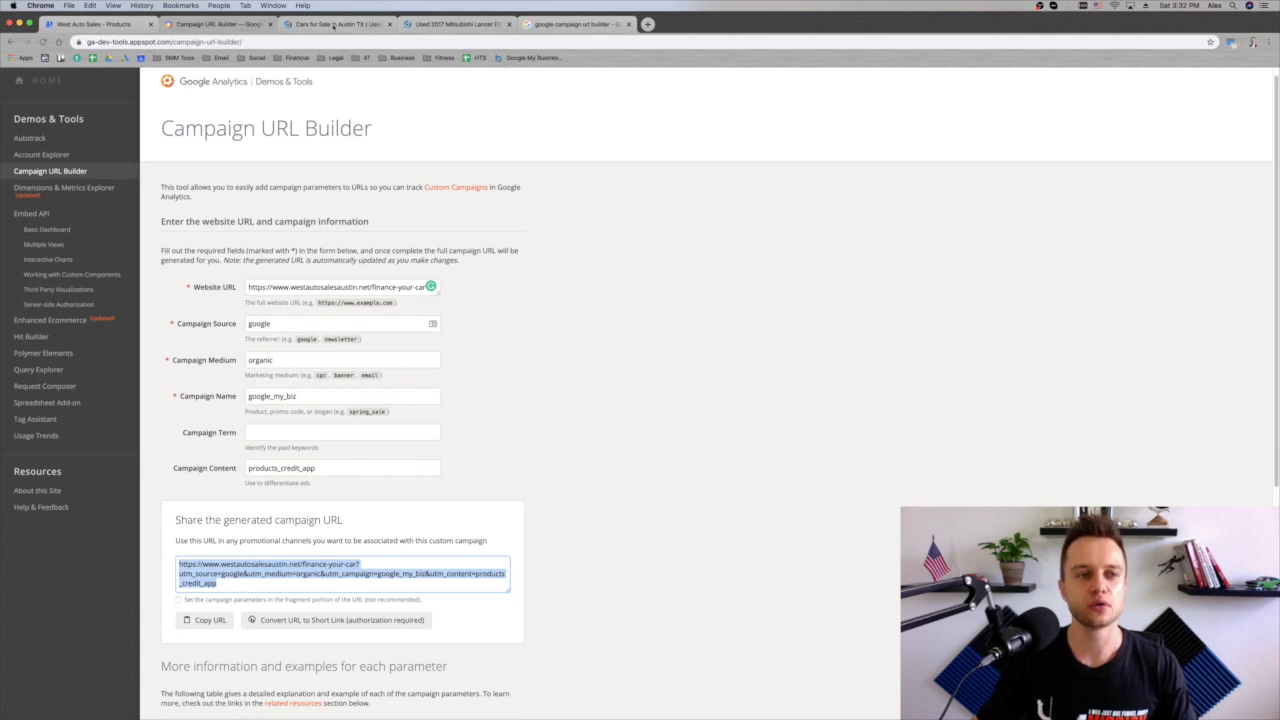
click(100, 24)
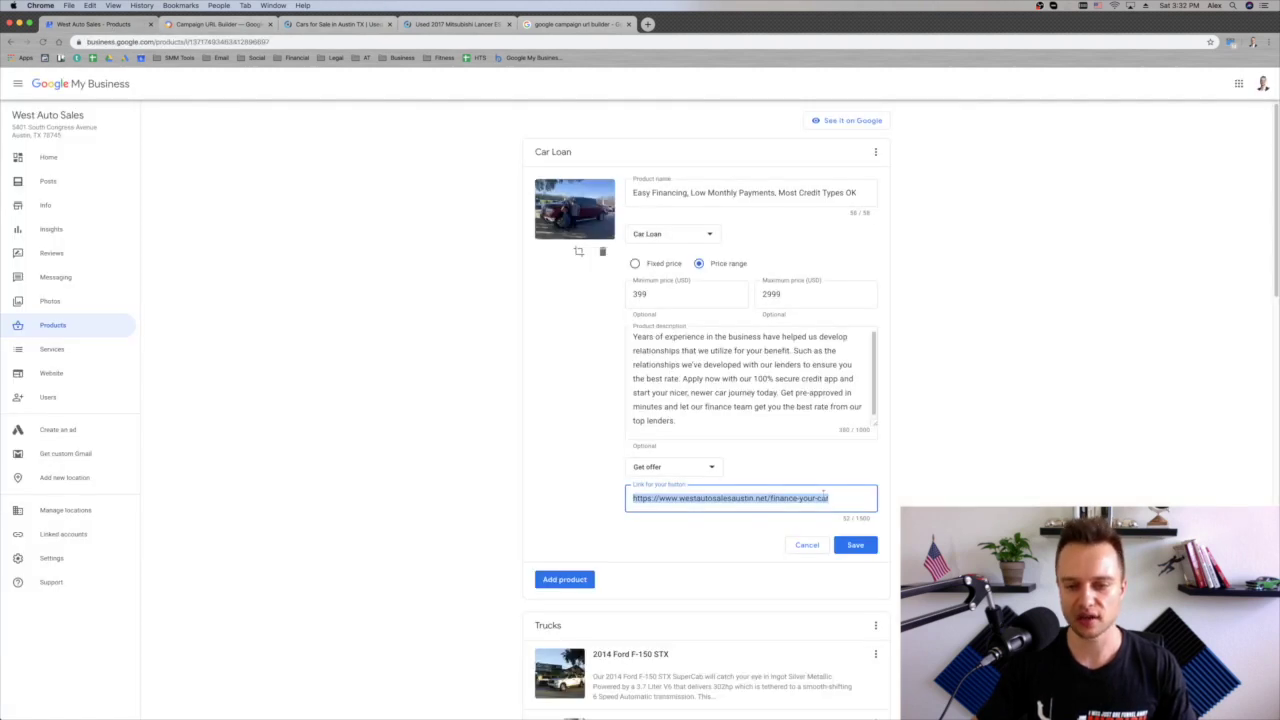
key(super+v)
click(868, 541)
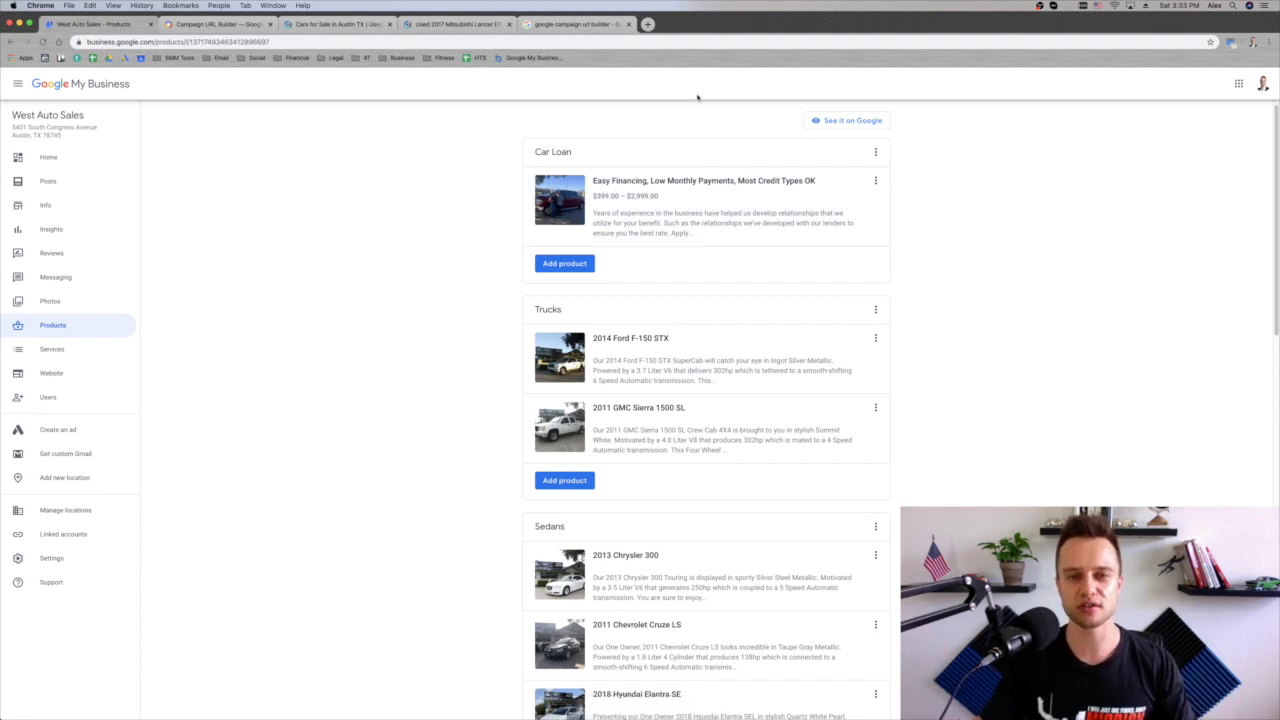
Search Google for "west auto sales" in a new browser tab and open the West Auto Sales business listing.
click(648, 24)
text(west au)
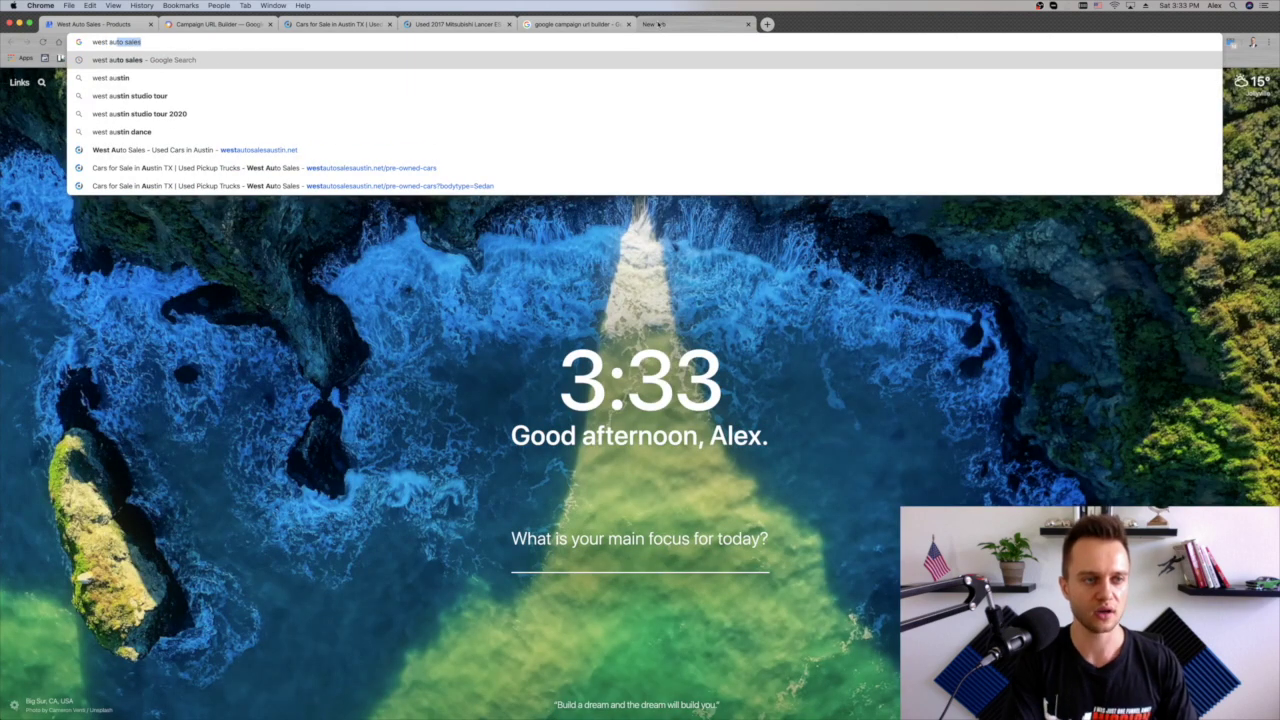
key(Return)
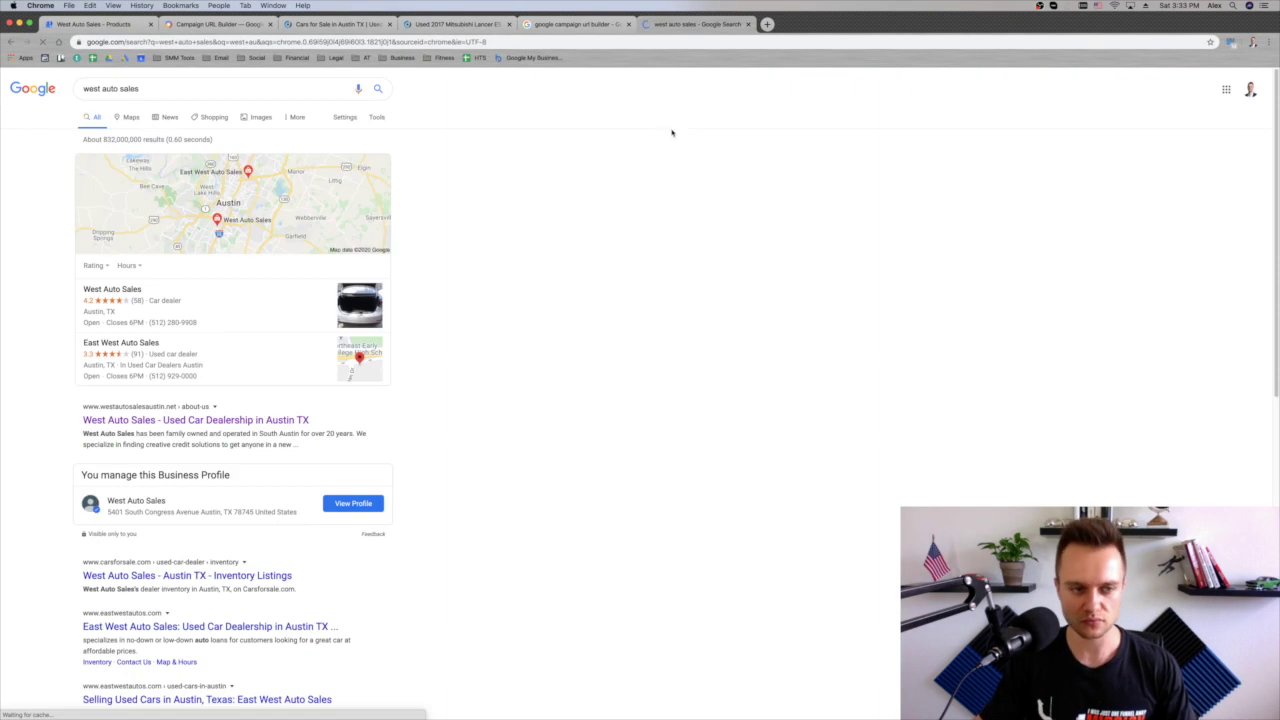
click(209, 298)
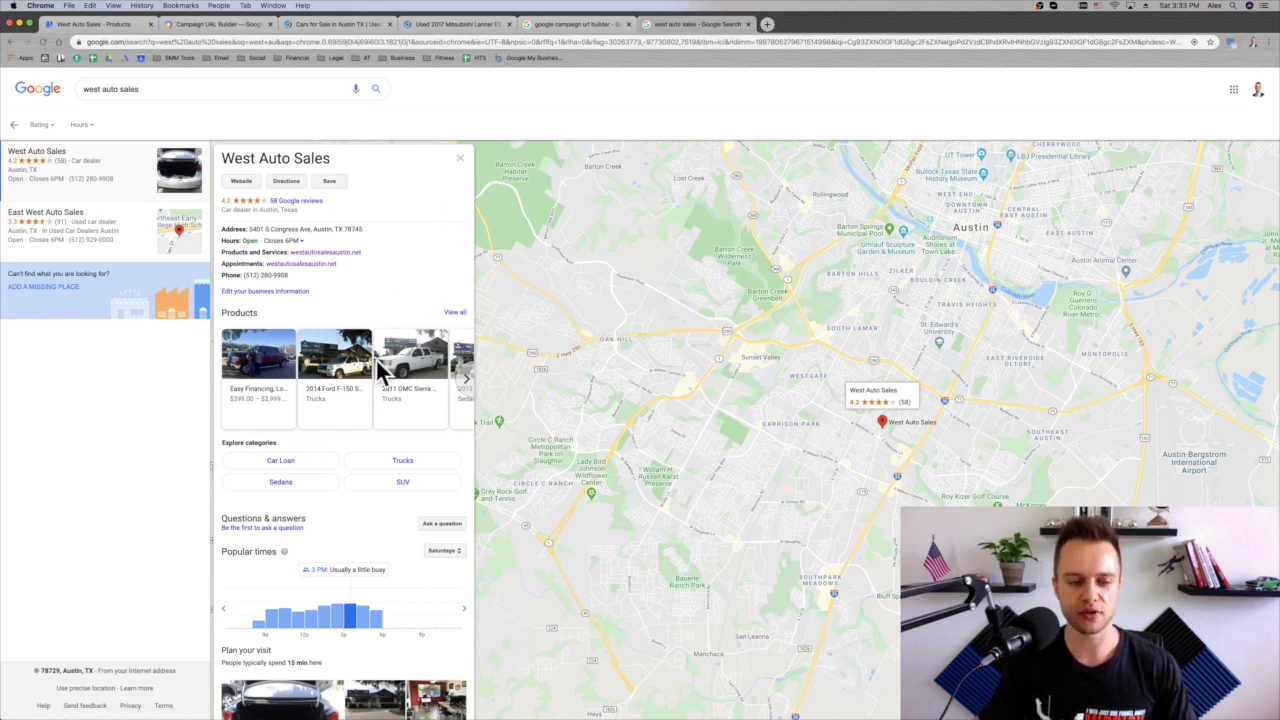
View the Easy Financing product under Car Loan, follow its Get offer link, and return to the product's details.
click(280, 461)
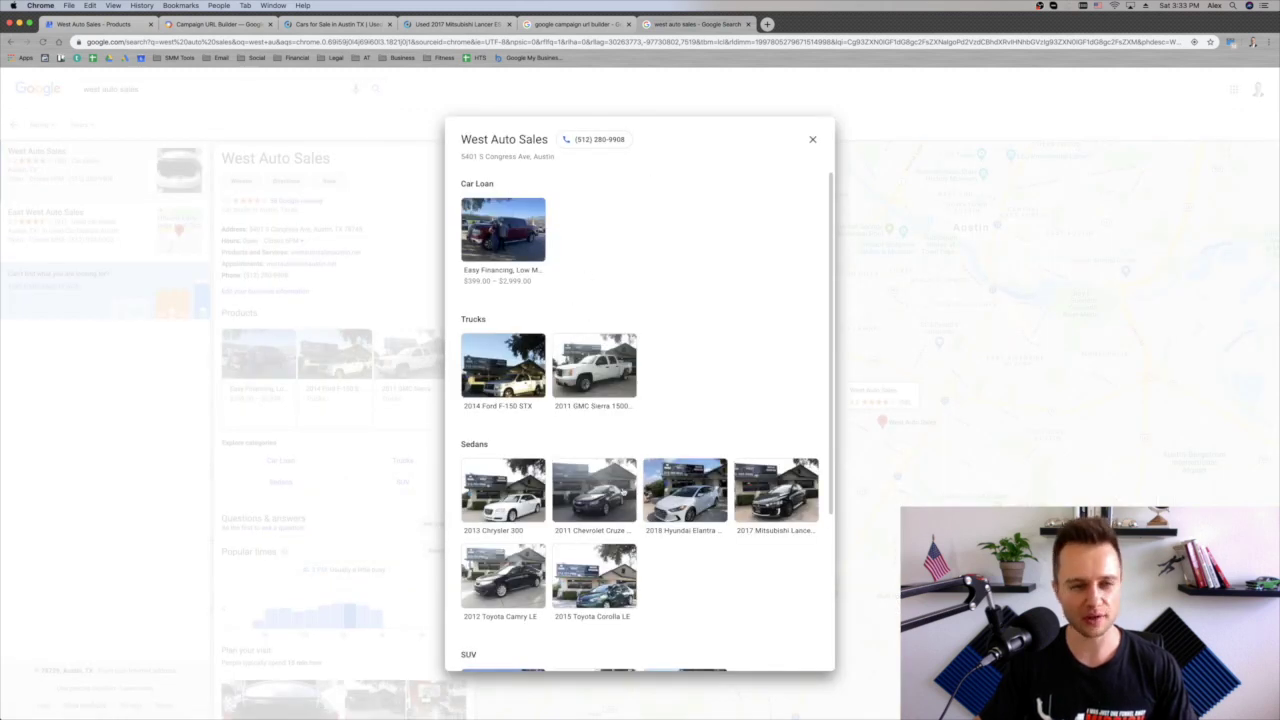
click(497, 232)
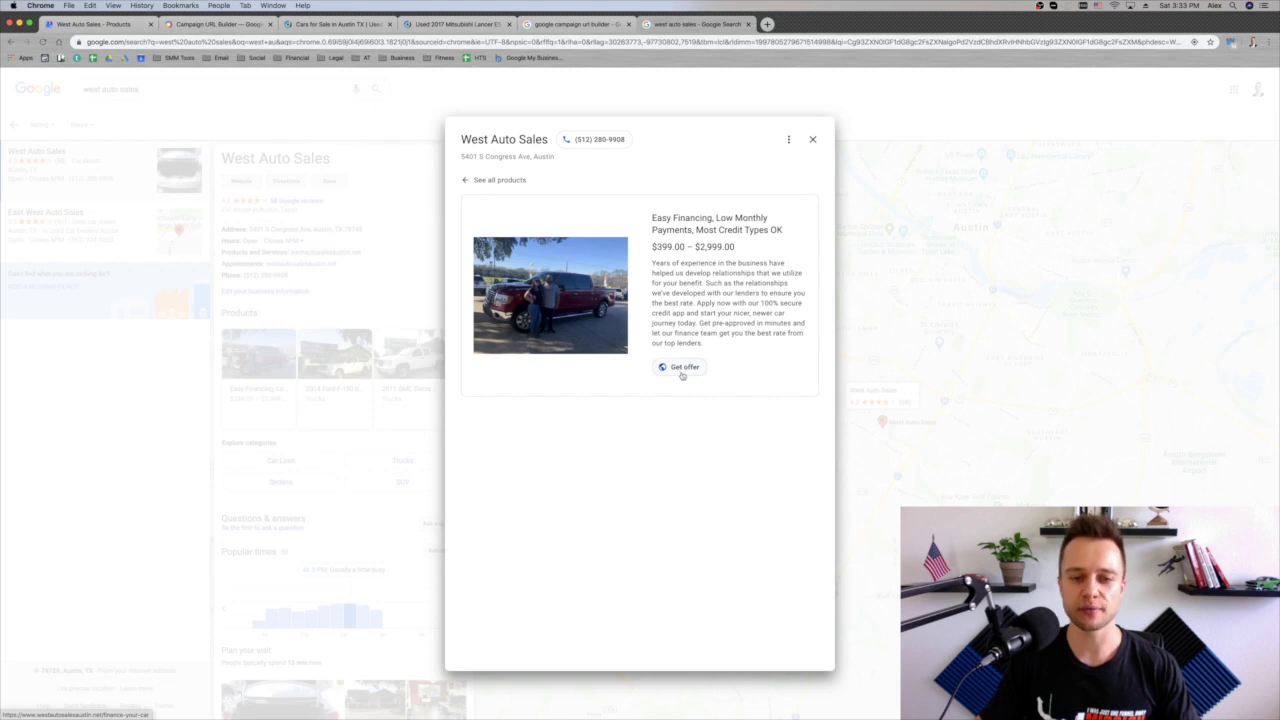
click(682, 368)
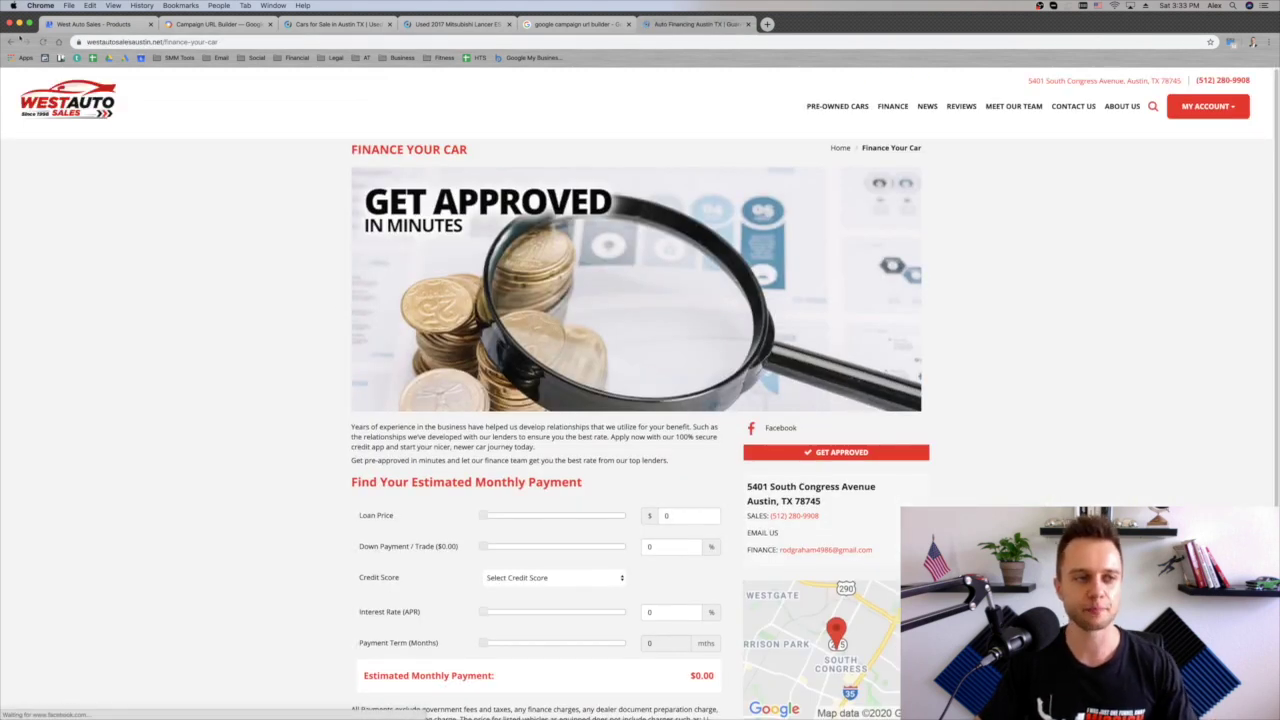
click(13, 41)
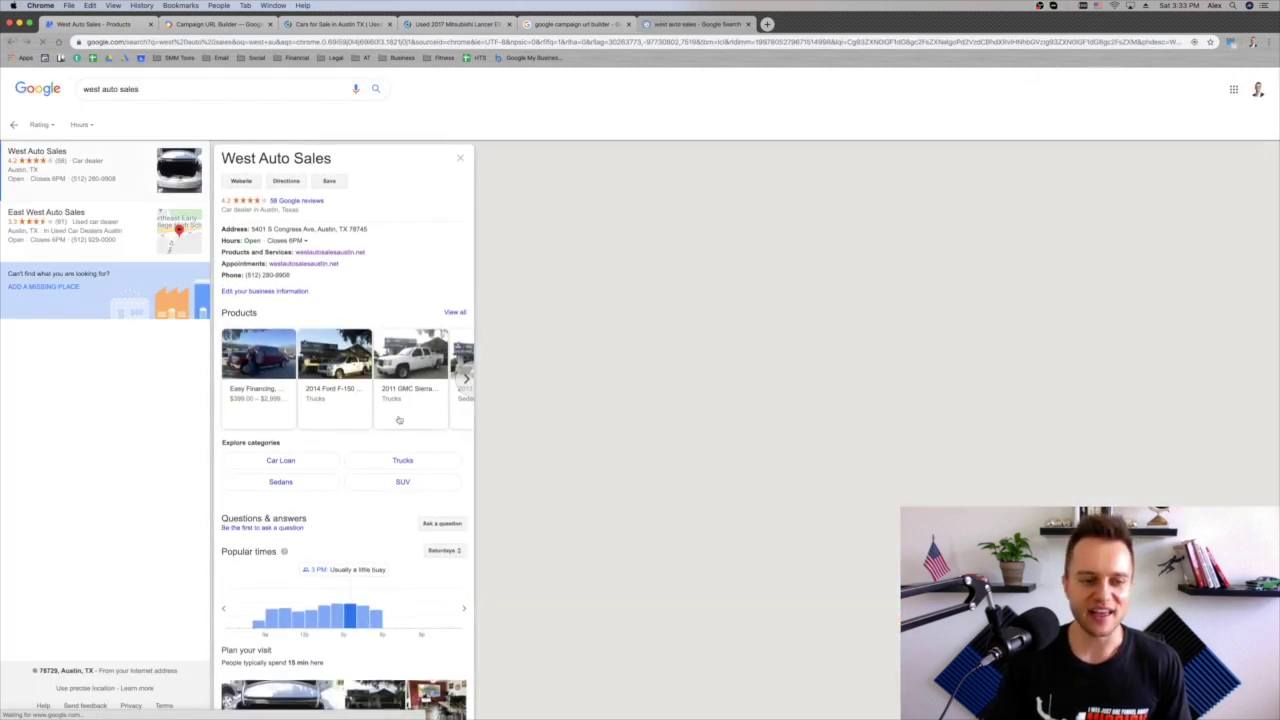
click(299, 466)
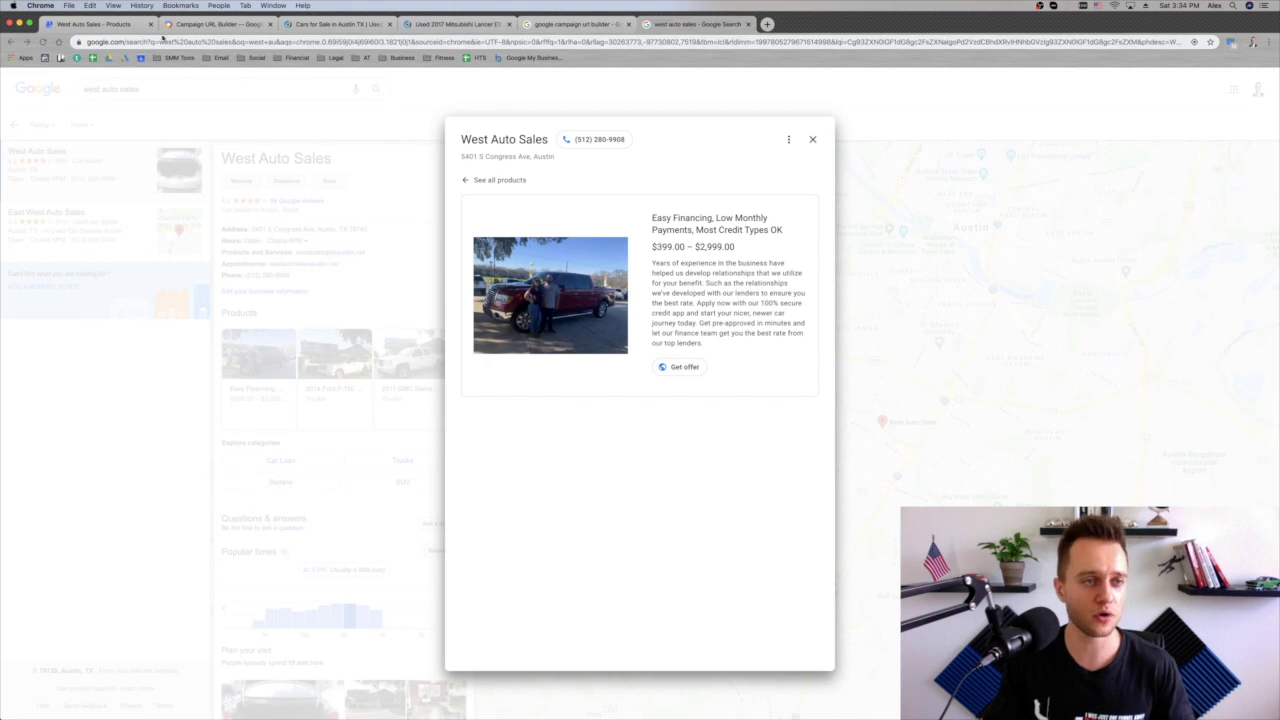
Return to the Google My Business product listings and start a custom product category entry with the text Car Loan.
click(108, 26)
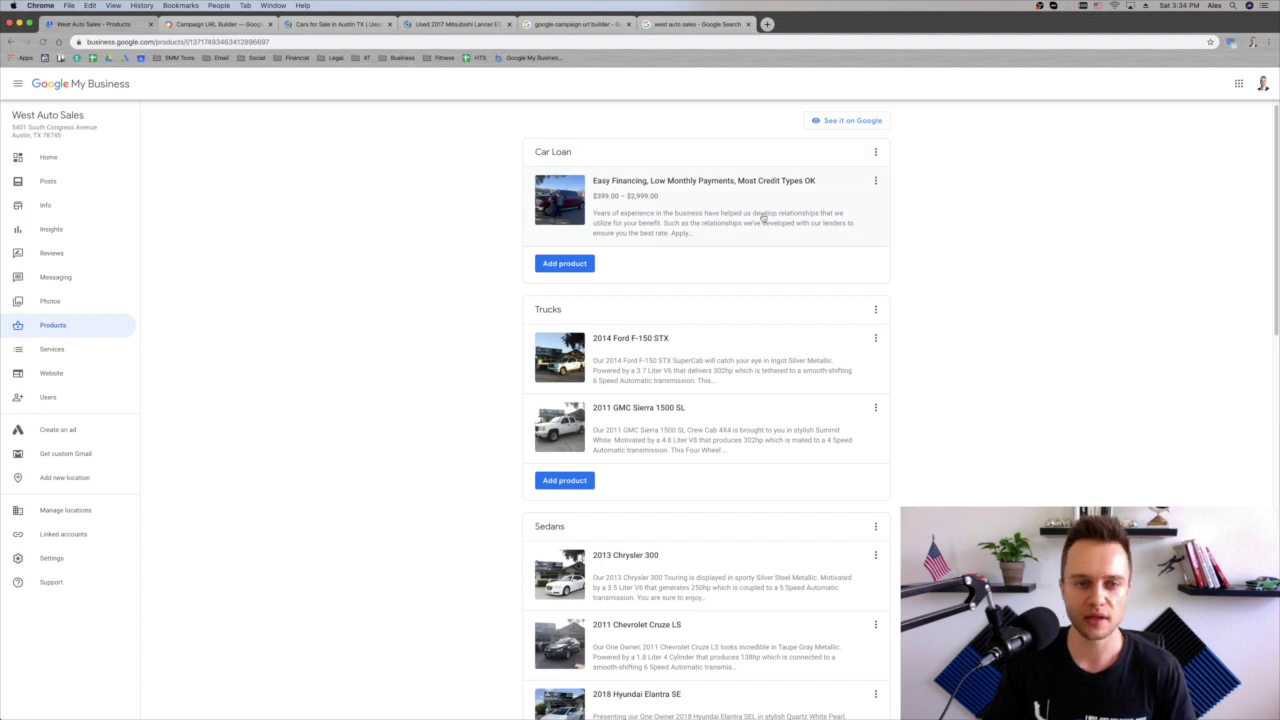
scroll(917, 414, down, 10)
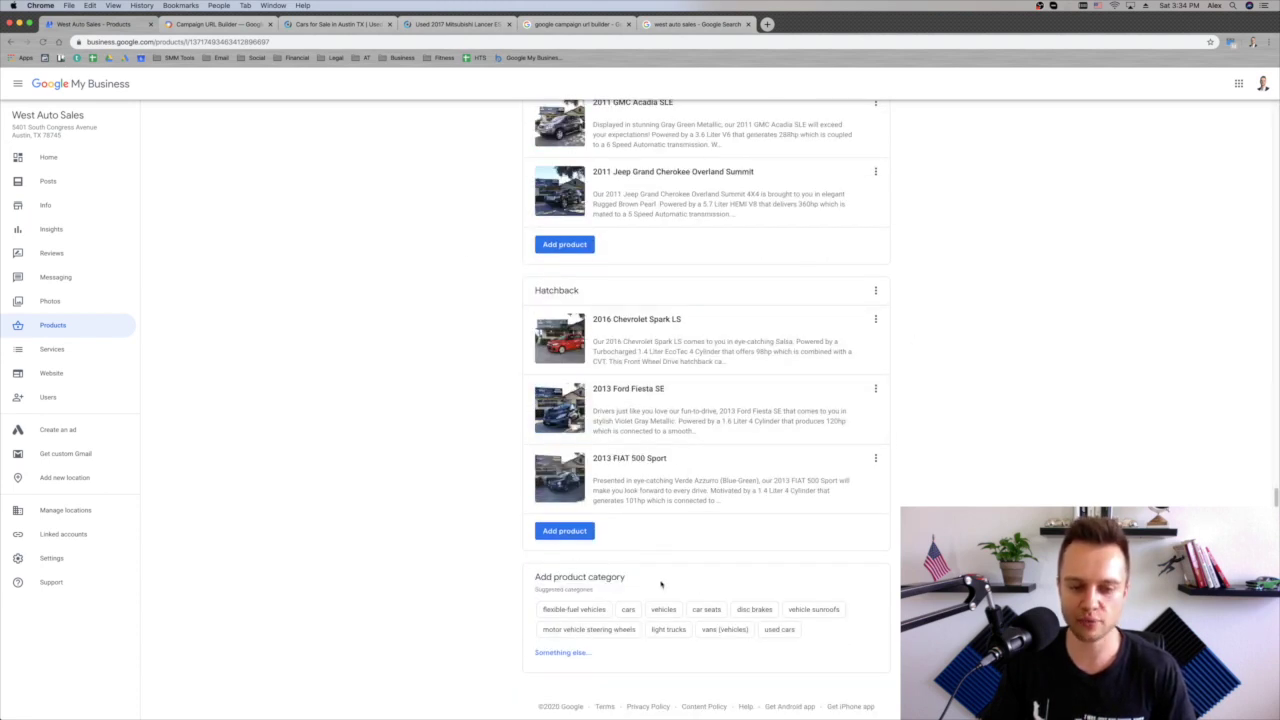
click(577, 653)
scroll(654, 463, down, 3)
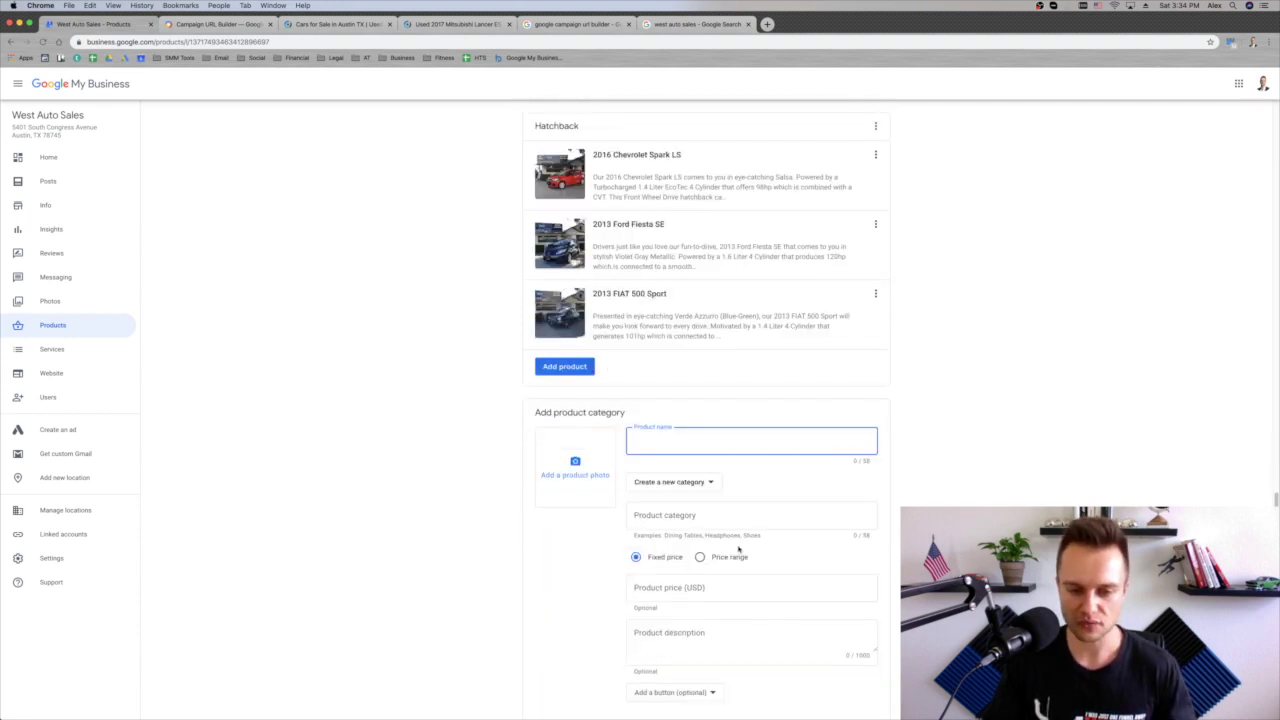
text(Car Loan)
key(Tab)
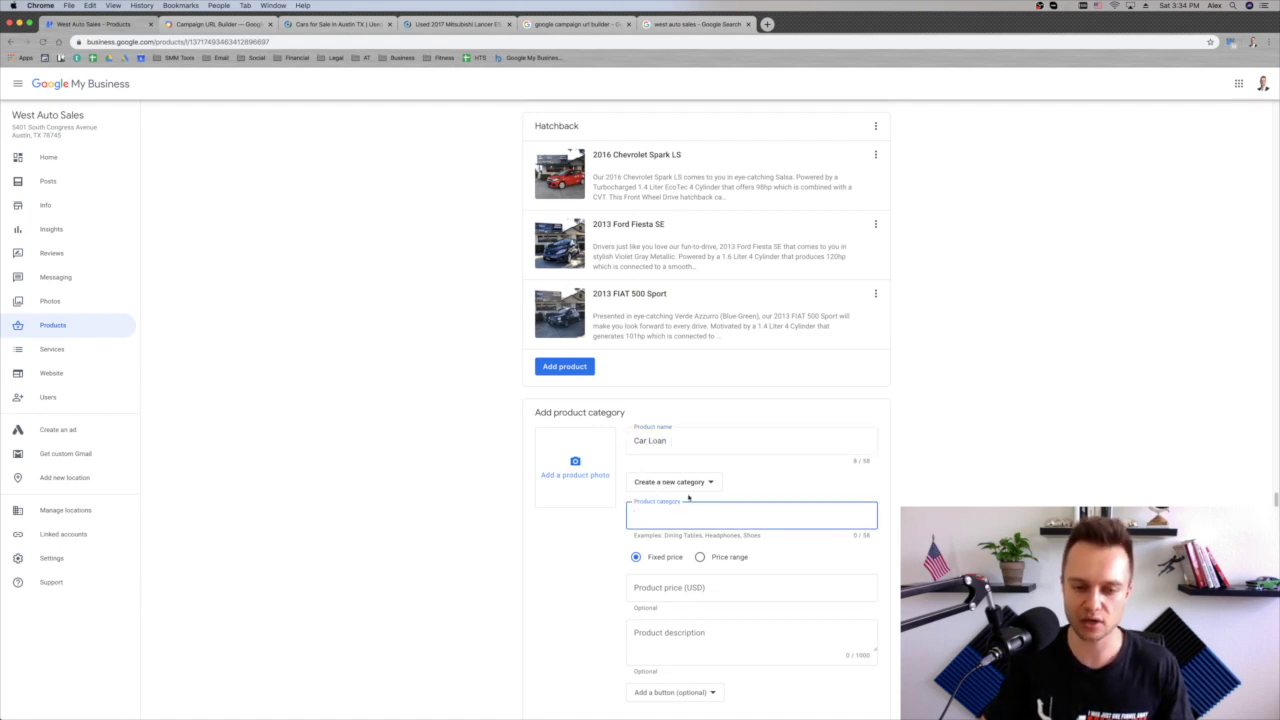
triple_click(670, 442)
click(675, 519)
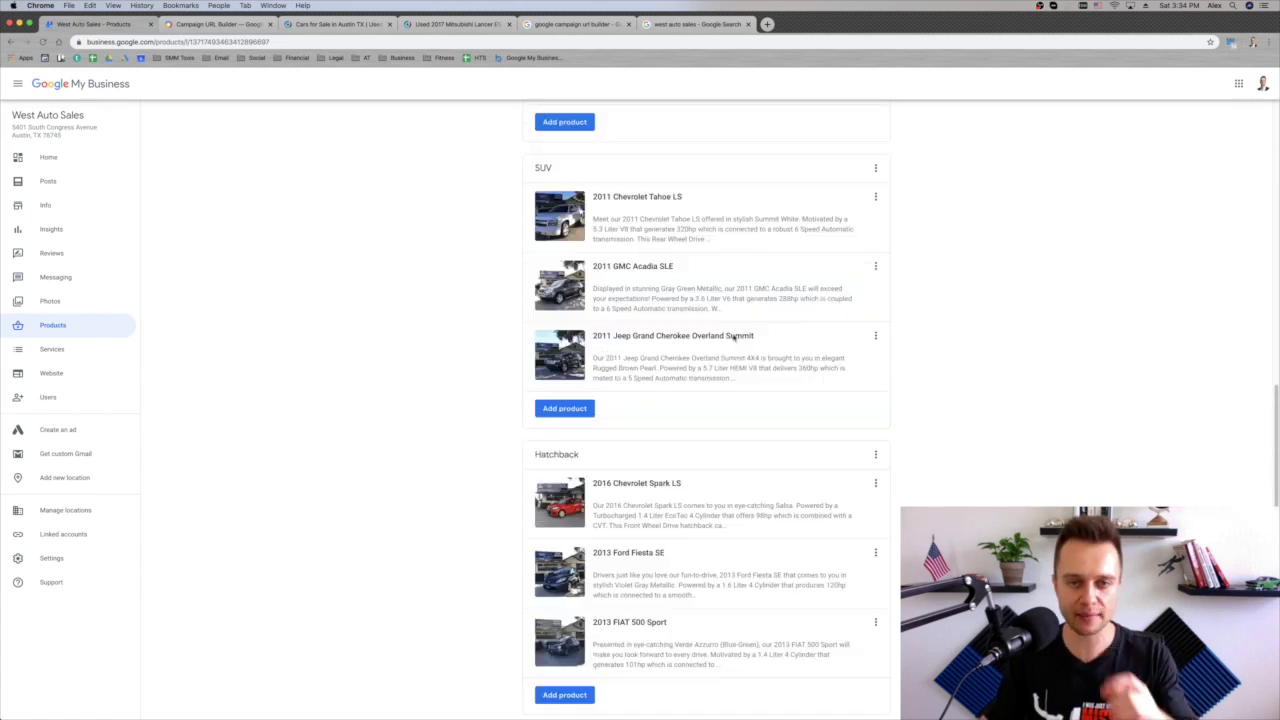
Open the Easy Financing product under Car Loan for editing and copy its full product name.
scroll(736, 332, up, 10)
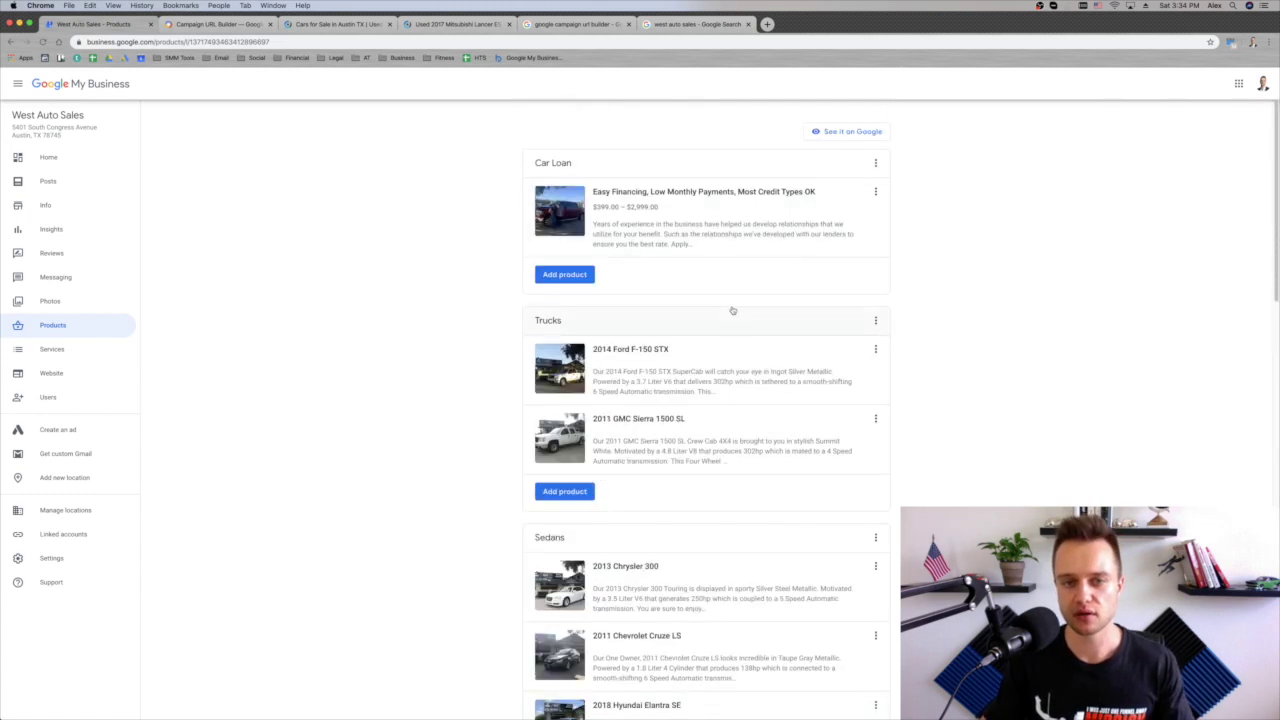
click(680, 191)
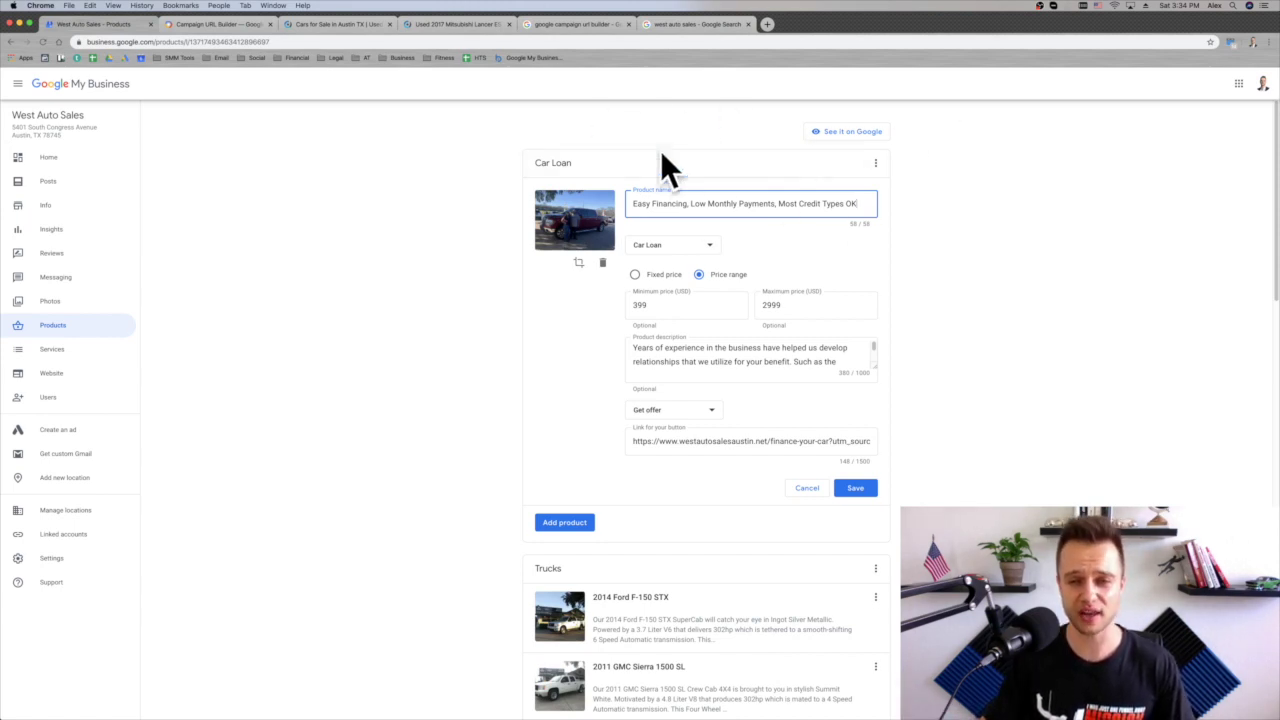
triple_click(644, 203)
key(super+c)
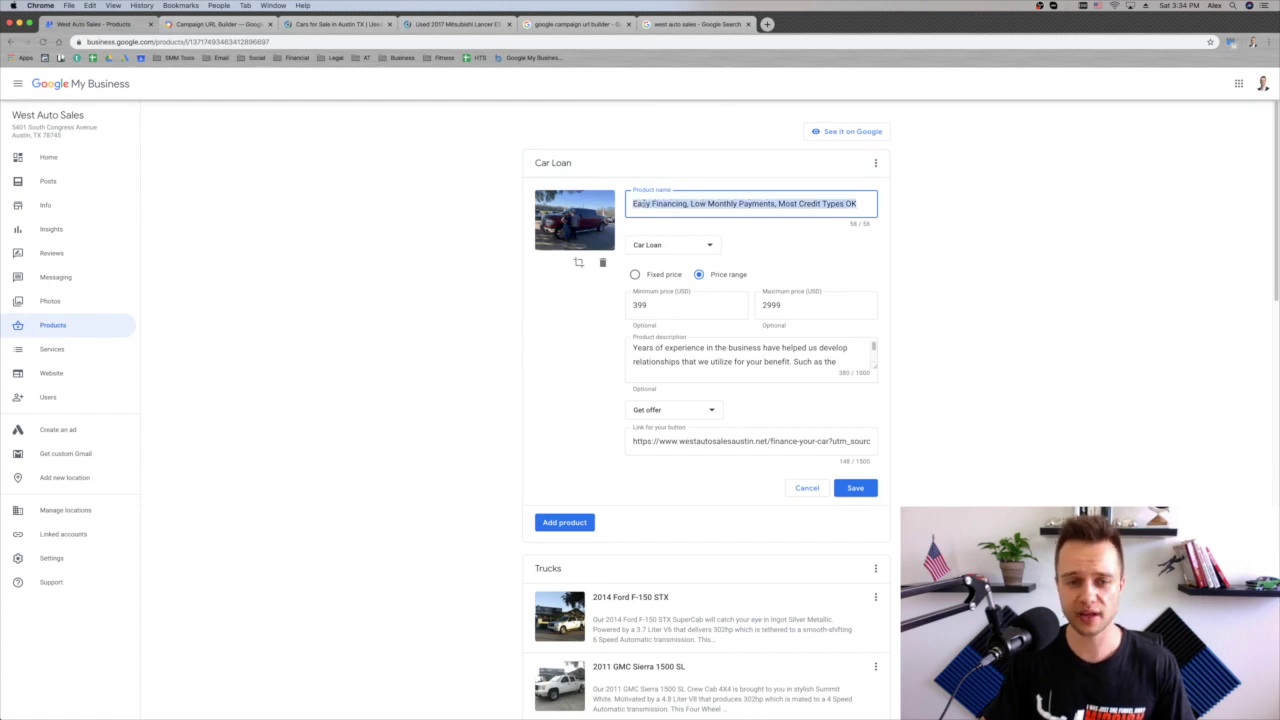
Start a custom product category entry and paste "Easy Financing, Low Monthly Payments, Most Credit Types OK" as the product name.
scroll(964, 336, down, 20)
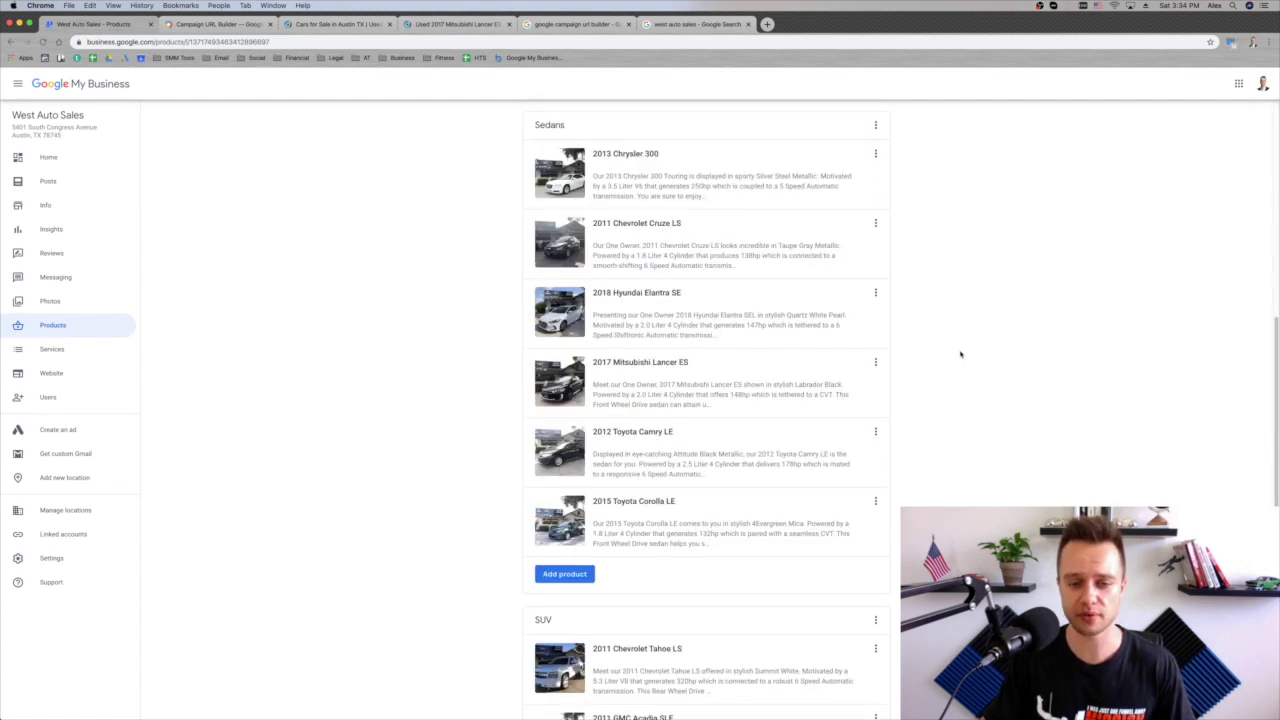
scroll(622, 660, down, 3)
click(588, 657)
click(726, 605)
double_click(726, 605)
key(super+a)
key(super+v)
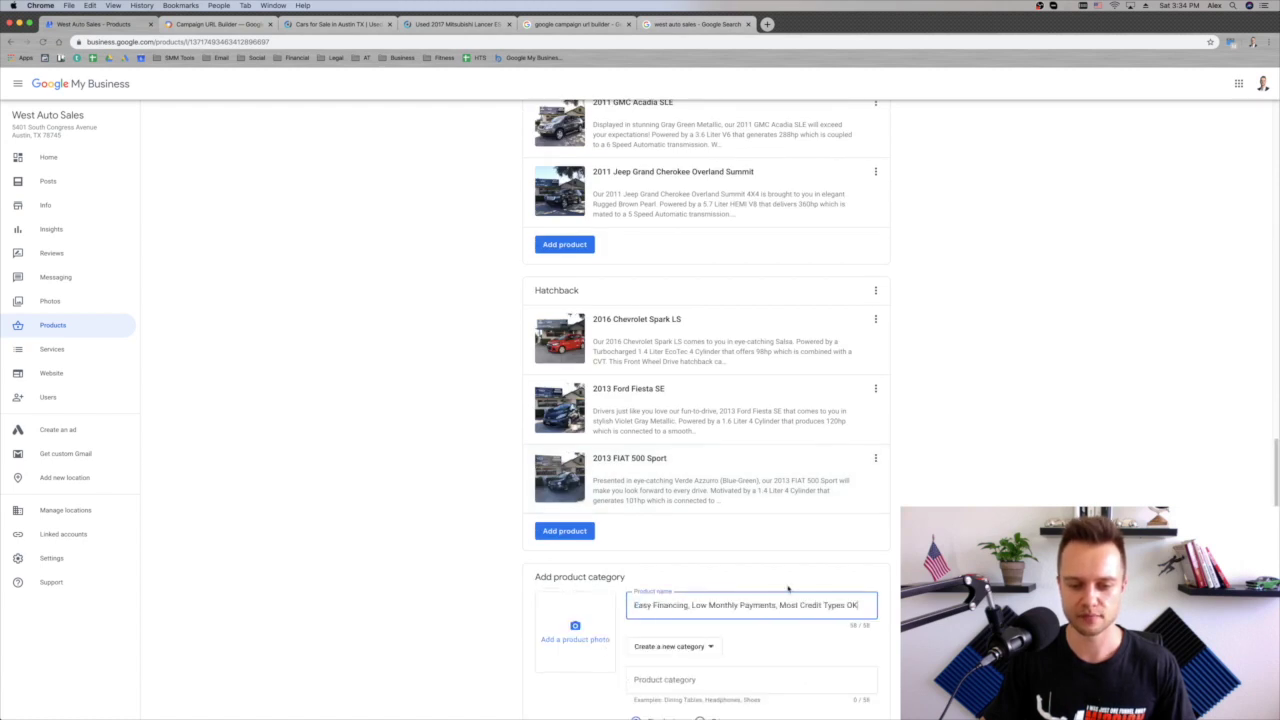
Enter Car Loan as the new entry's category, choose Get offer as its button, and discard the entry.
scroll(720, 580, down, 2)
click(703, 521)
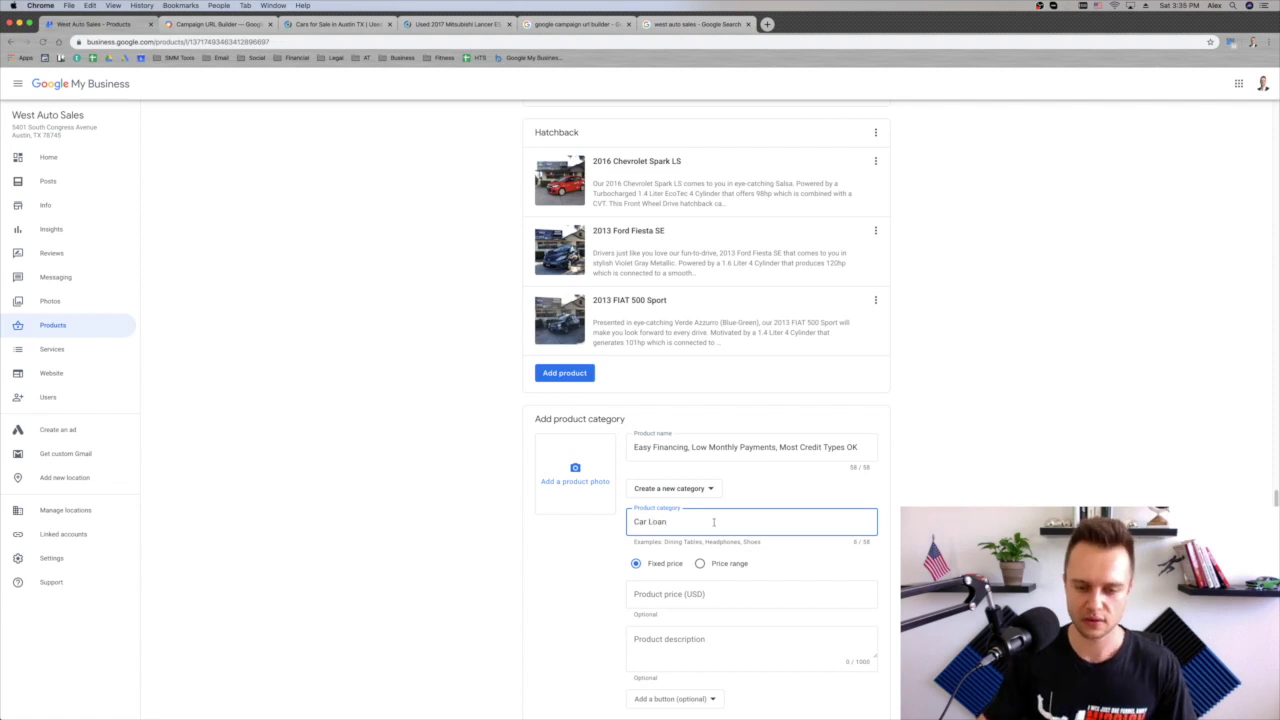
scroll(705, 560, down, 2)
click(690, 614)
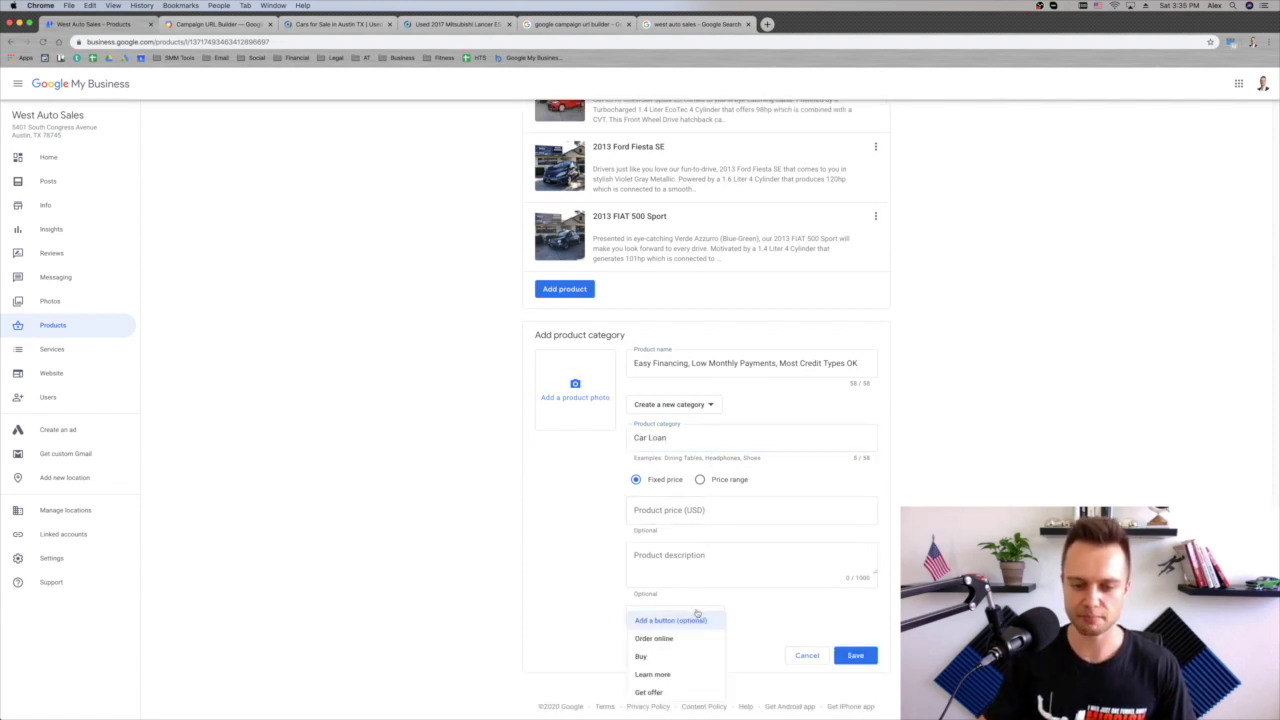
click(678, 692)
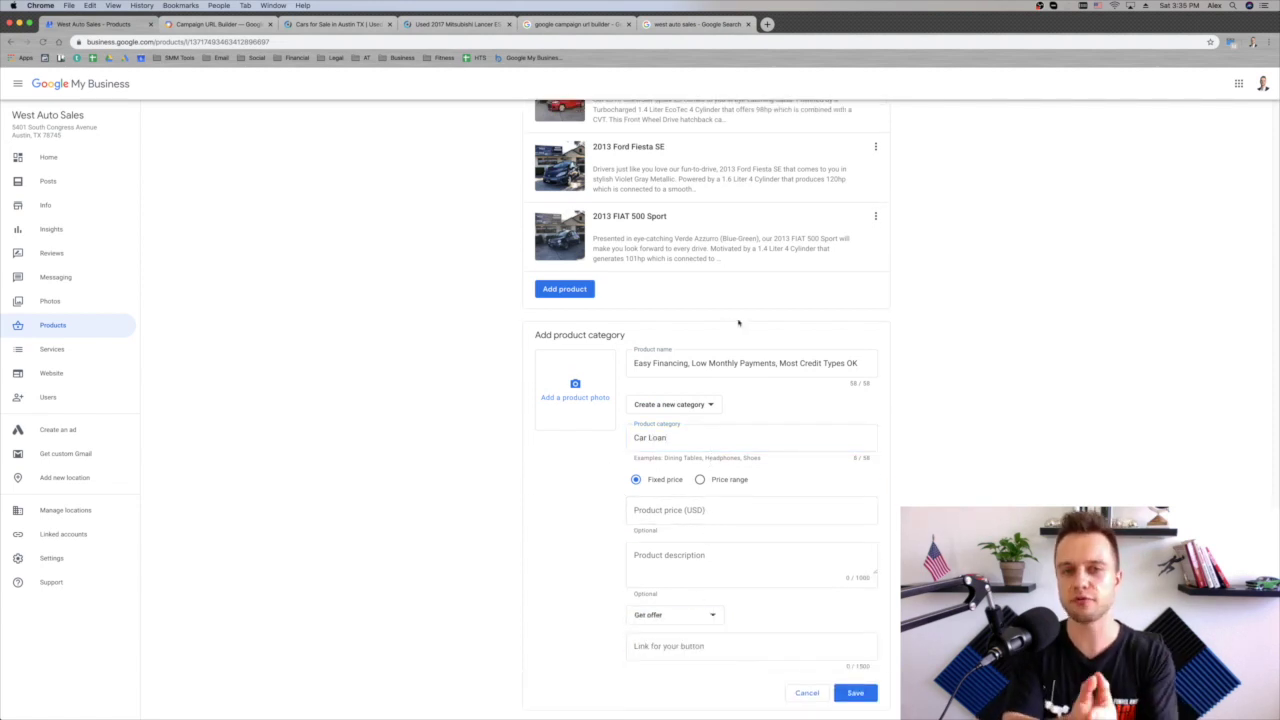
scroll(880, 527, down, 1)
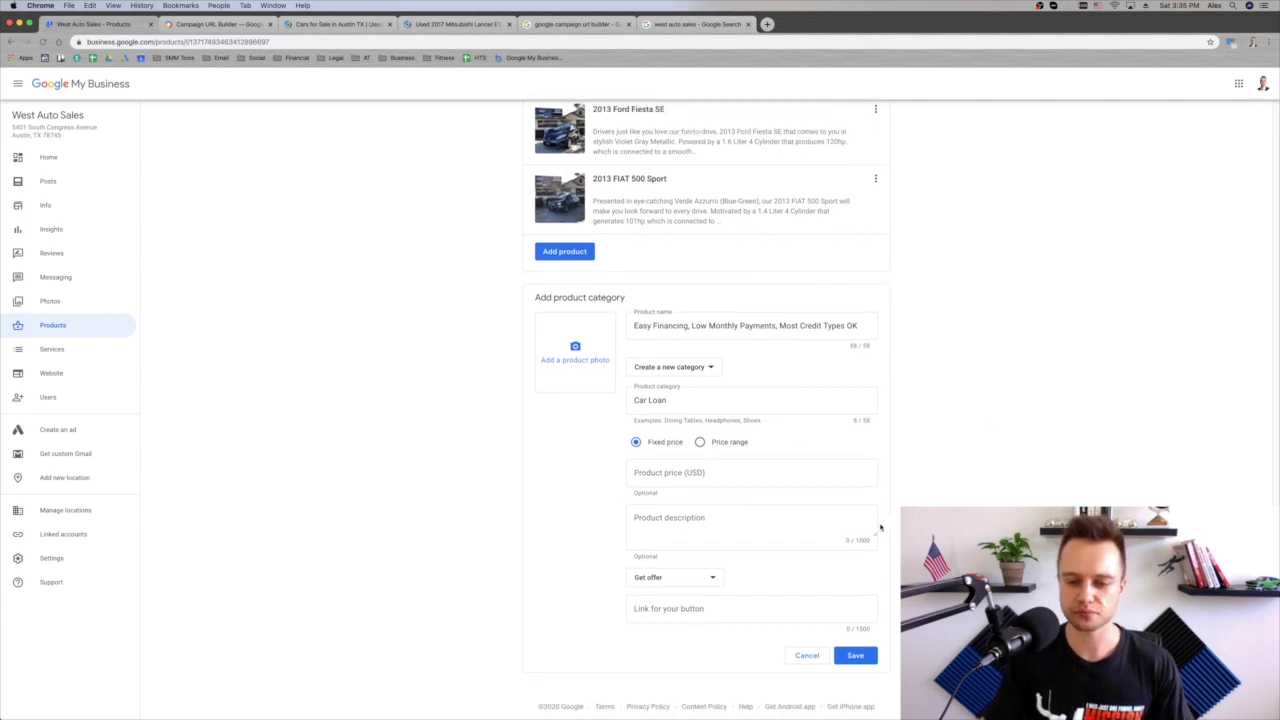
click(807, 655)
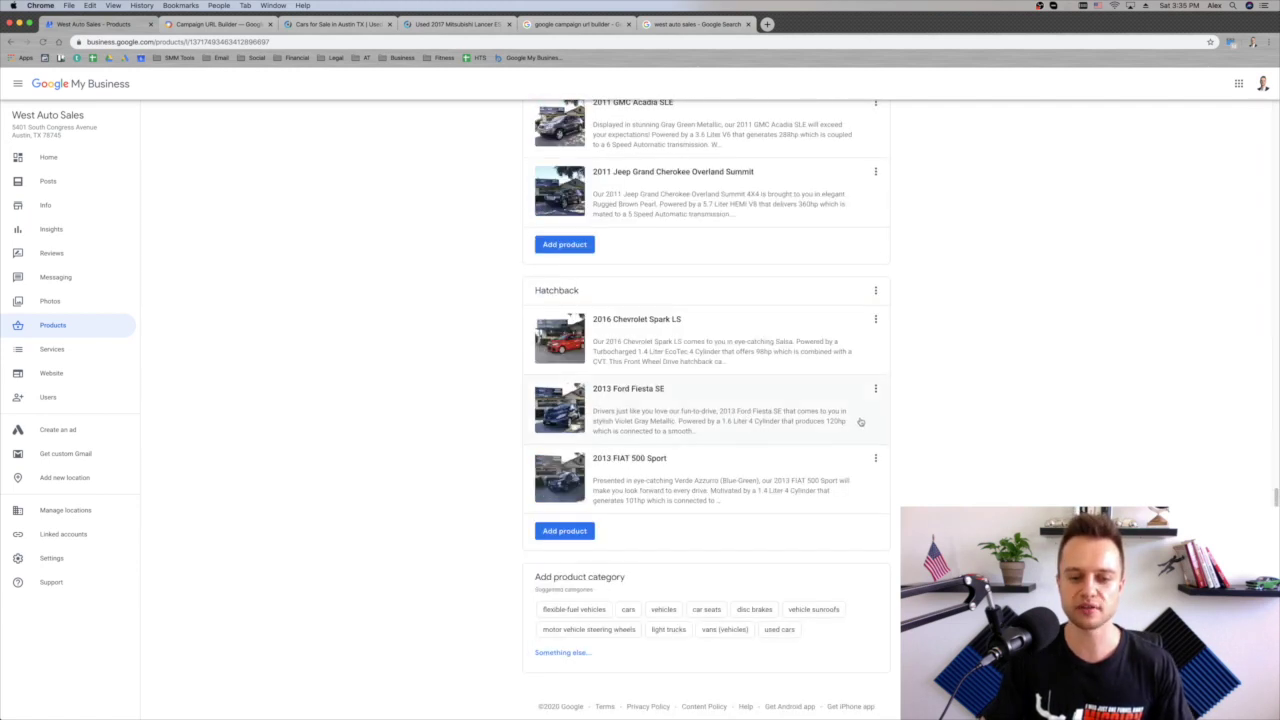
Review the product categories and their vehicles from Car Loan down to SUV.
scroll(905, 356, up, 10)
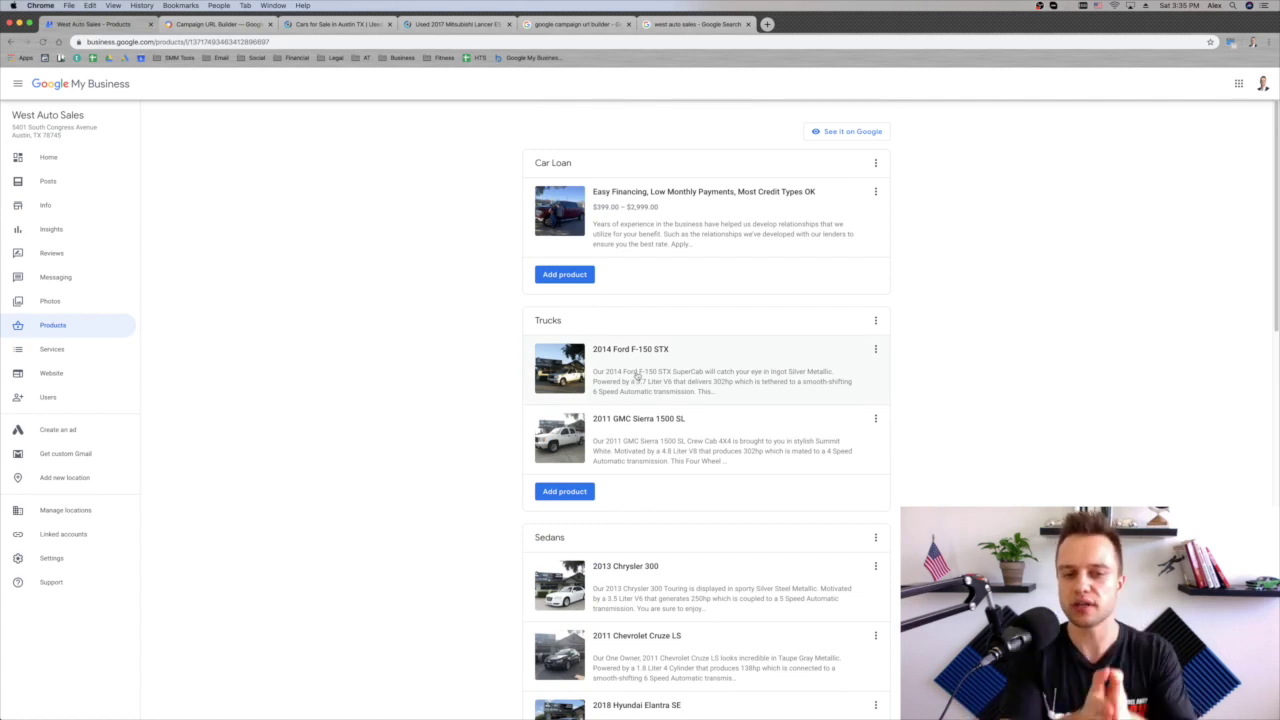
scroll(636, 374, down, 2)
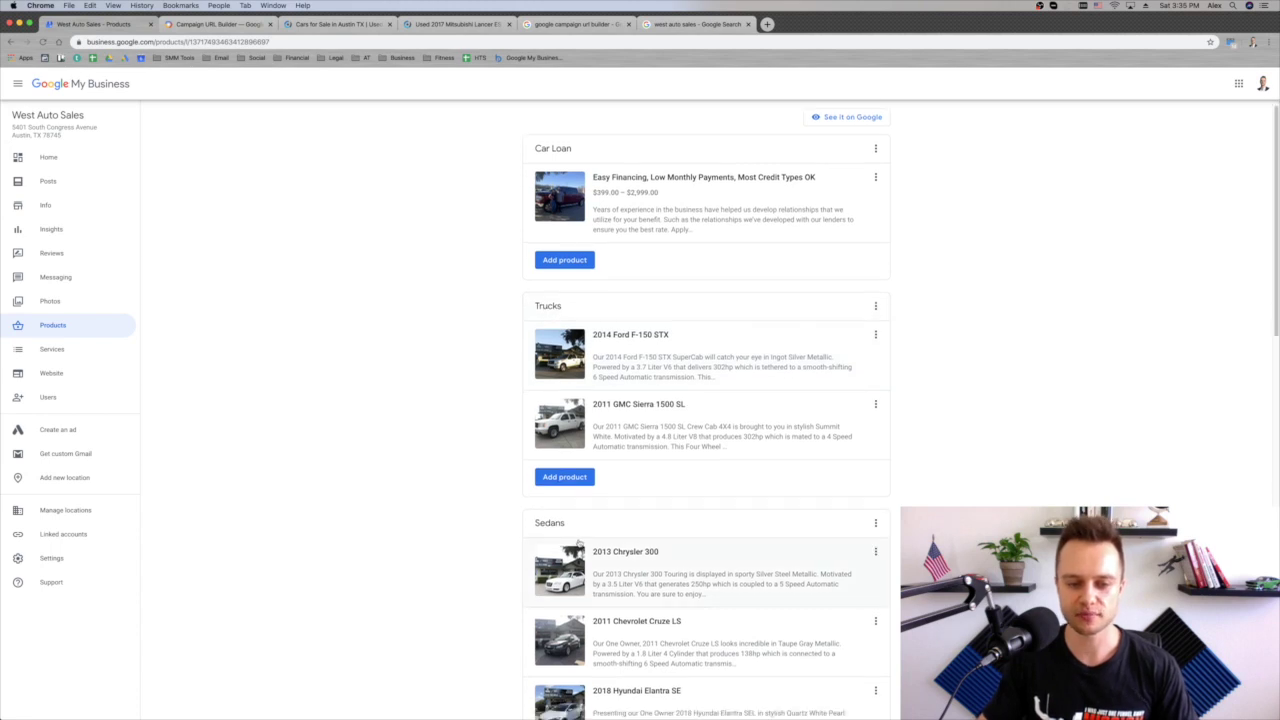
scroll(626, 546, down, 12)
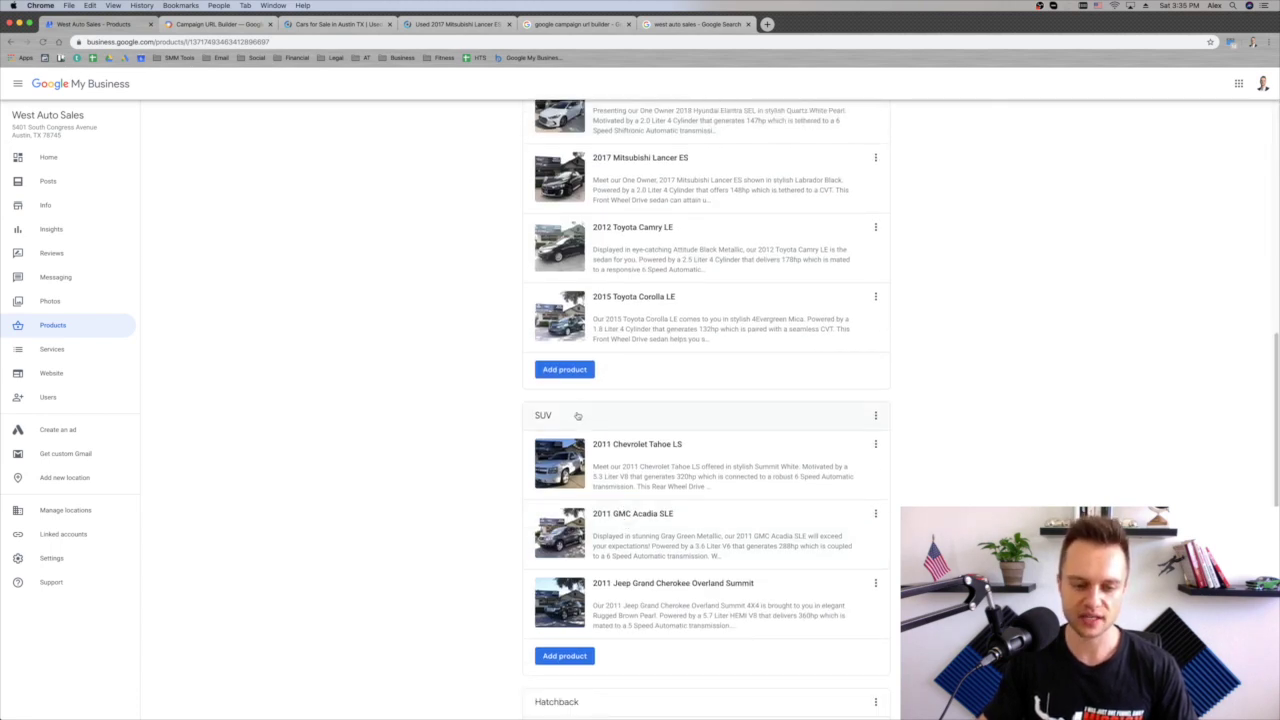
Start a custom product category entry below the Hatchback category and enter Coupes as its product category.
scroll(612, 452, down, 5)
scroll(684, 274, up, 11)
scroll(684, 274, up, 9)
scroll(706, 280, down, 2)
scroll(826, 463, down, 20)
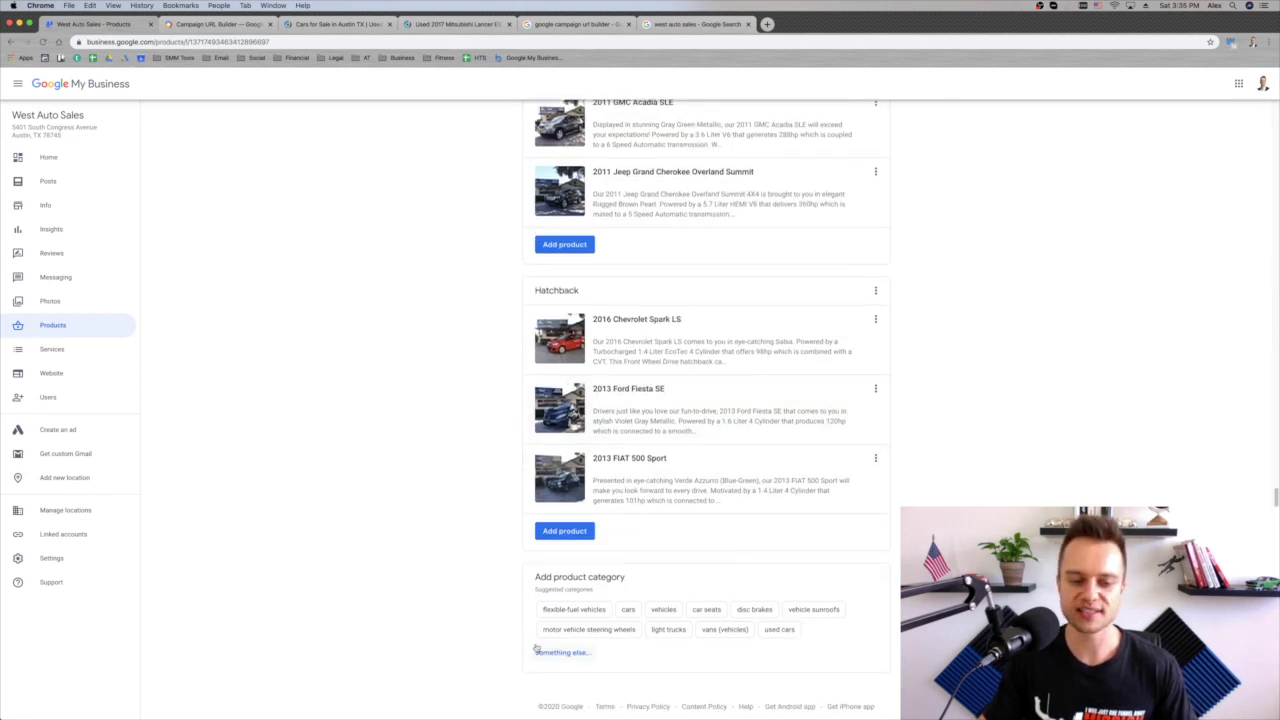
click(578, 656)
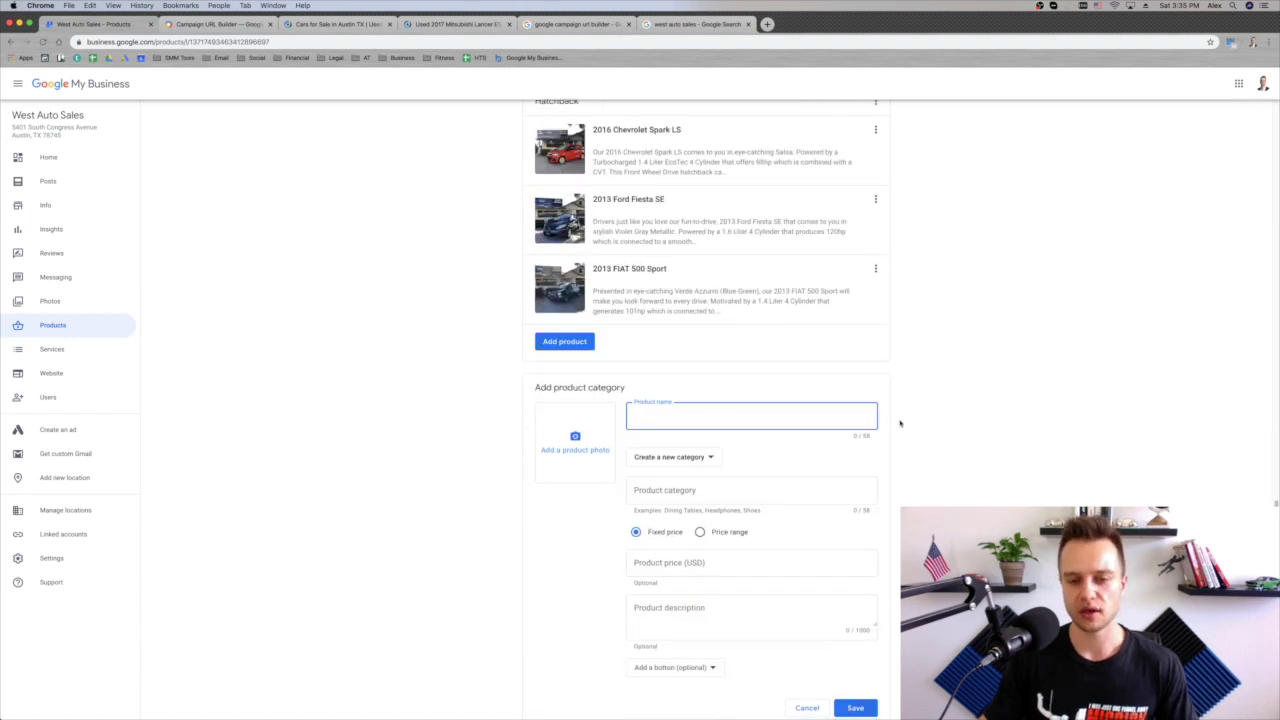
click(712, 493)
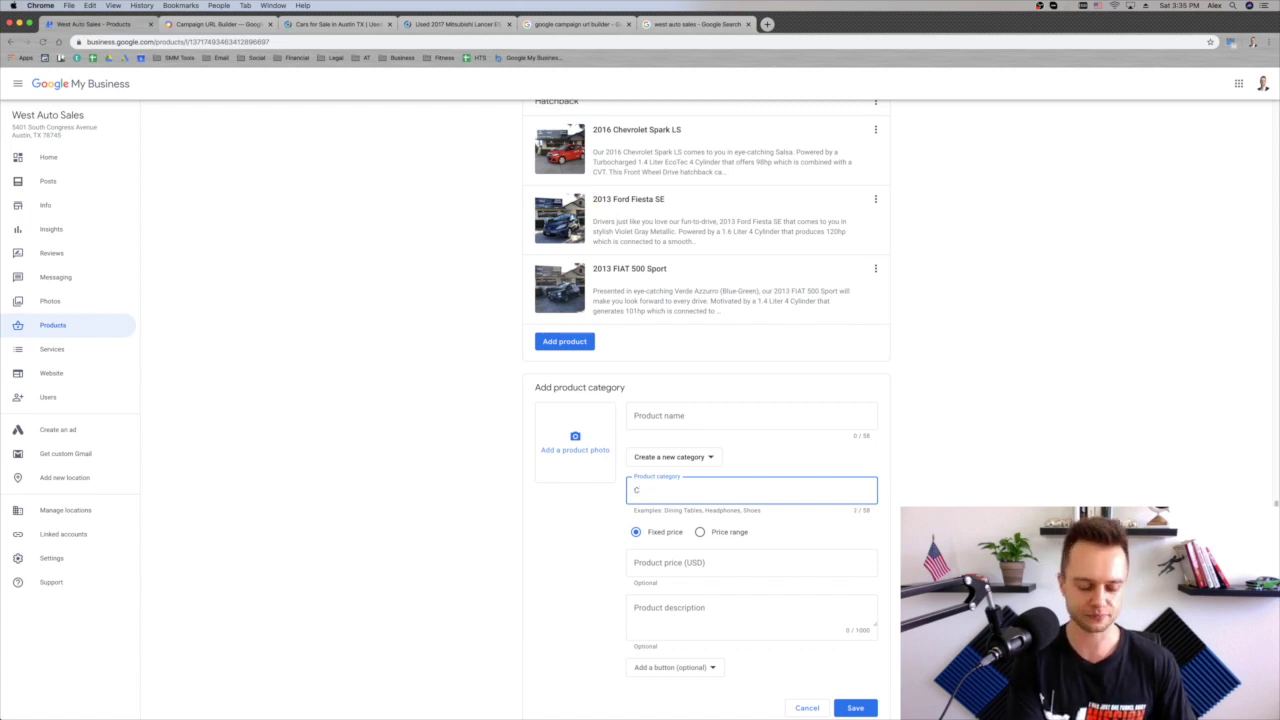
text(Coupes)
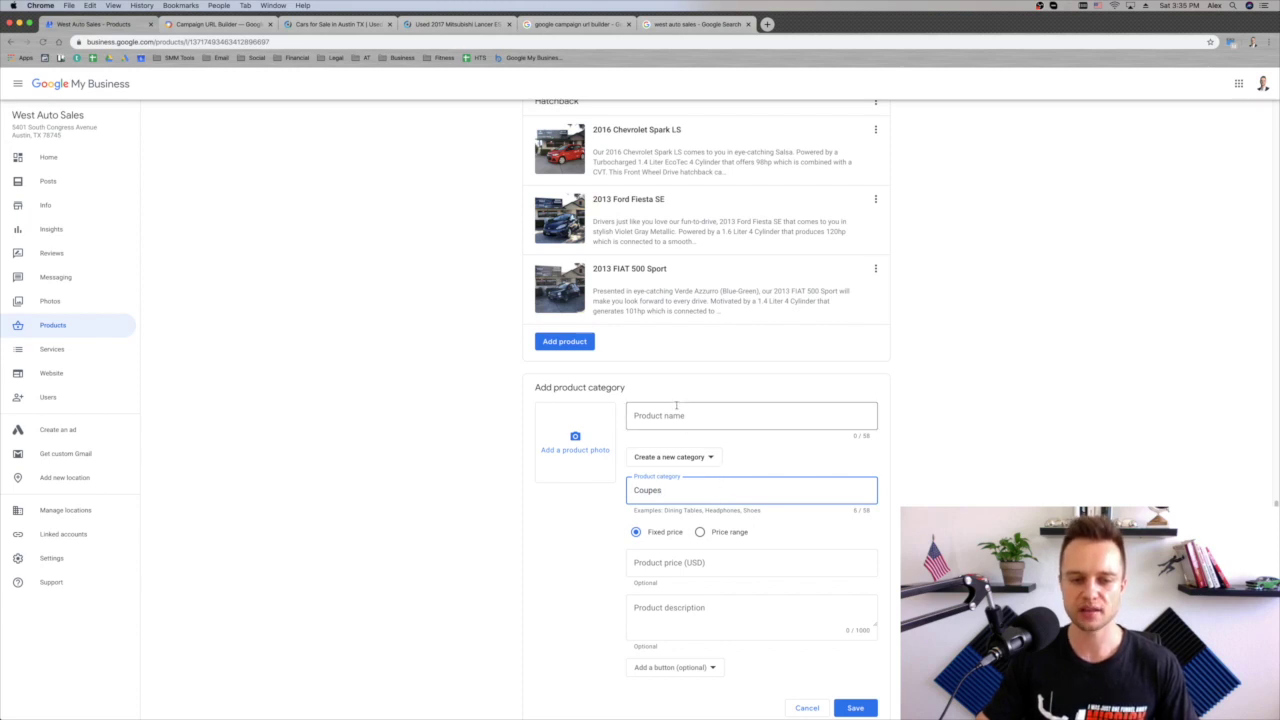
Switch to the West Auto Sales website and filter its pre-owned cars by the Coupe body type.
click(753, 410)
scroll(725, 418, up, 1)
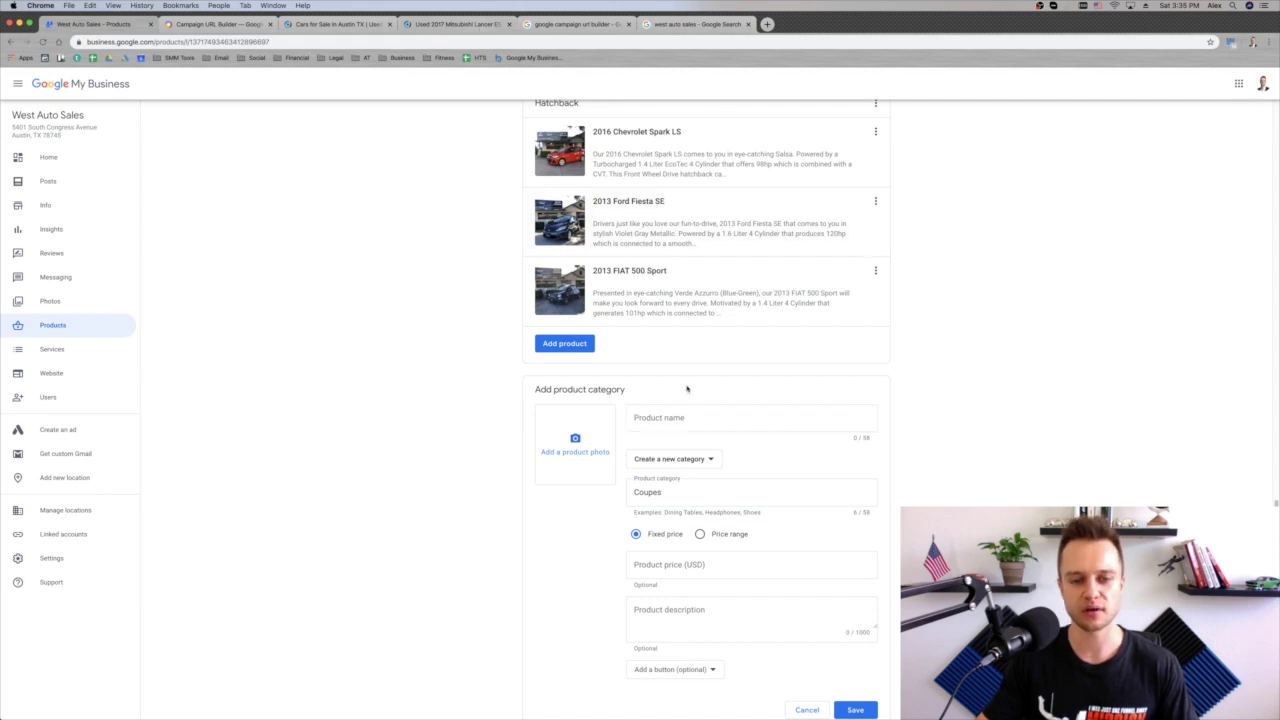
click(842, 408)
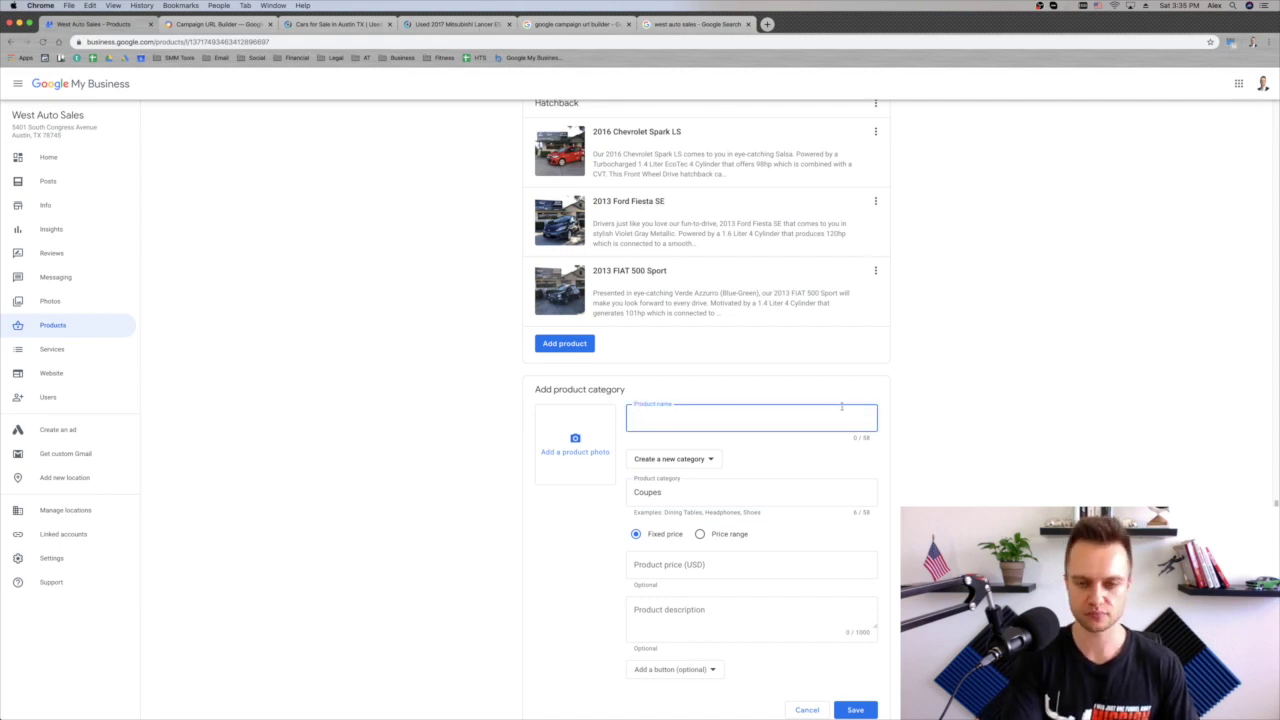
click(485, 25)
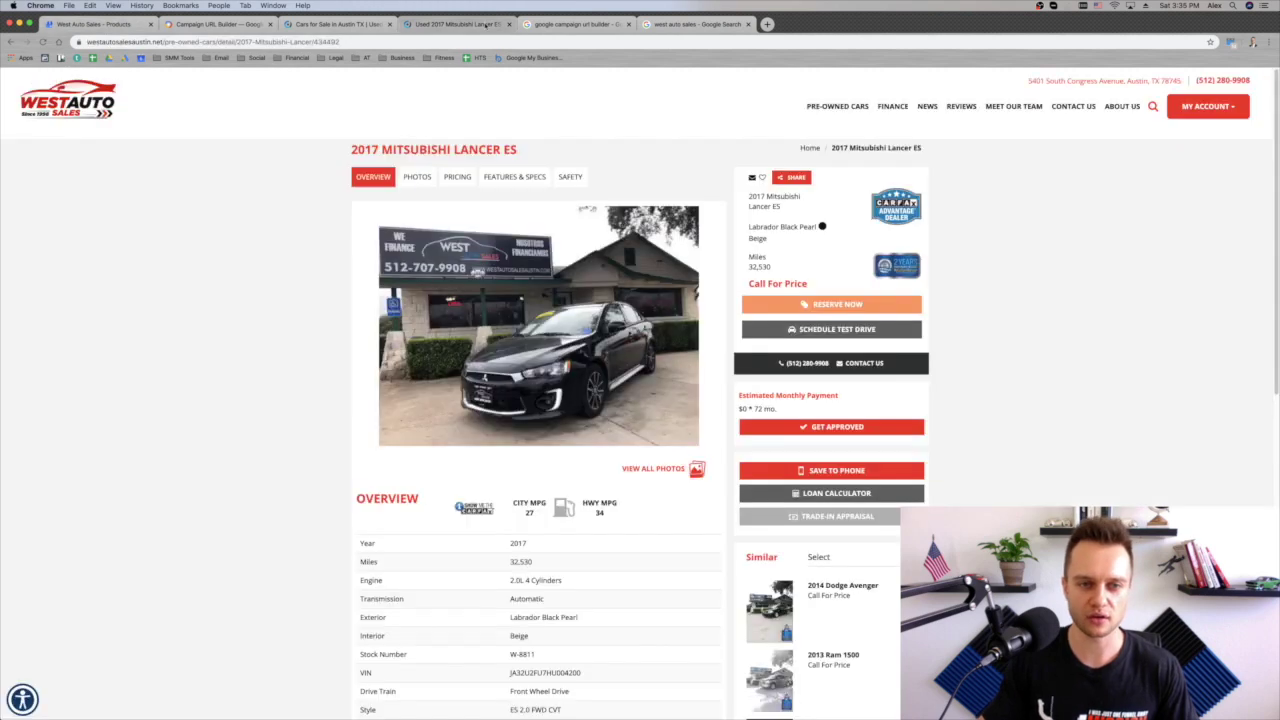
click(845, 108)
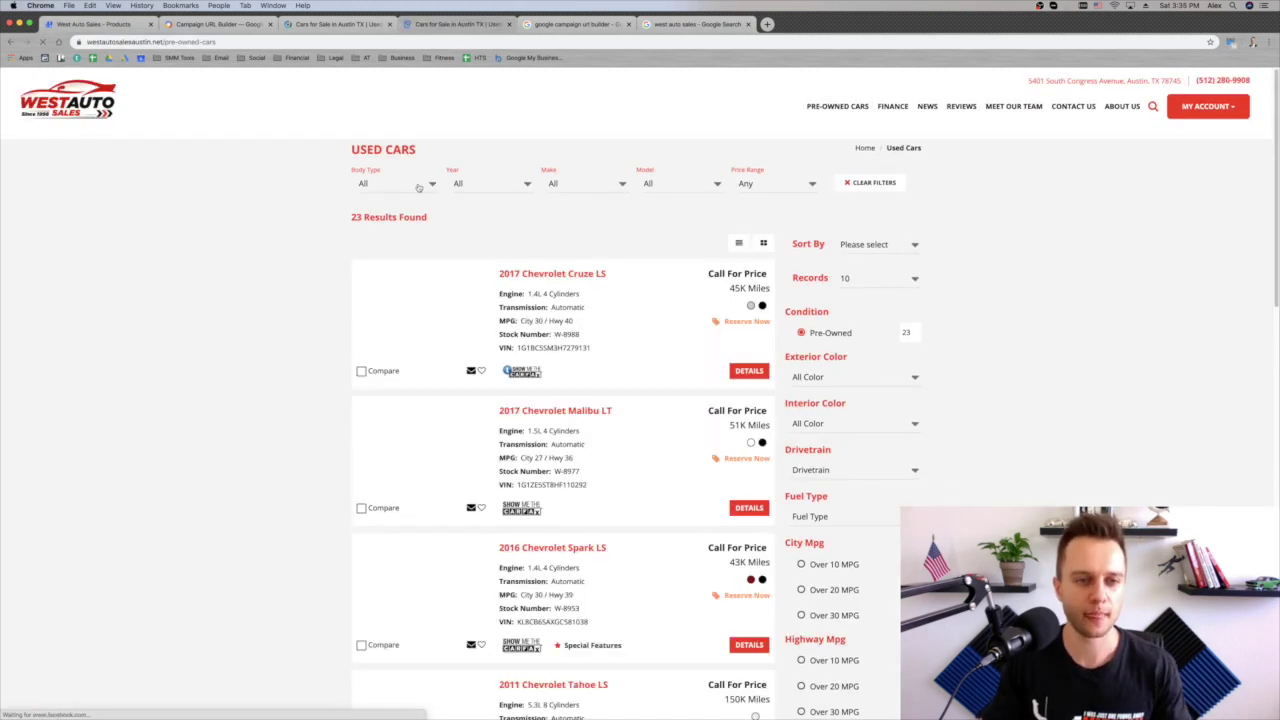
click(419, 187)
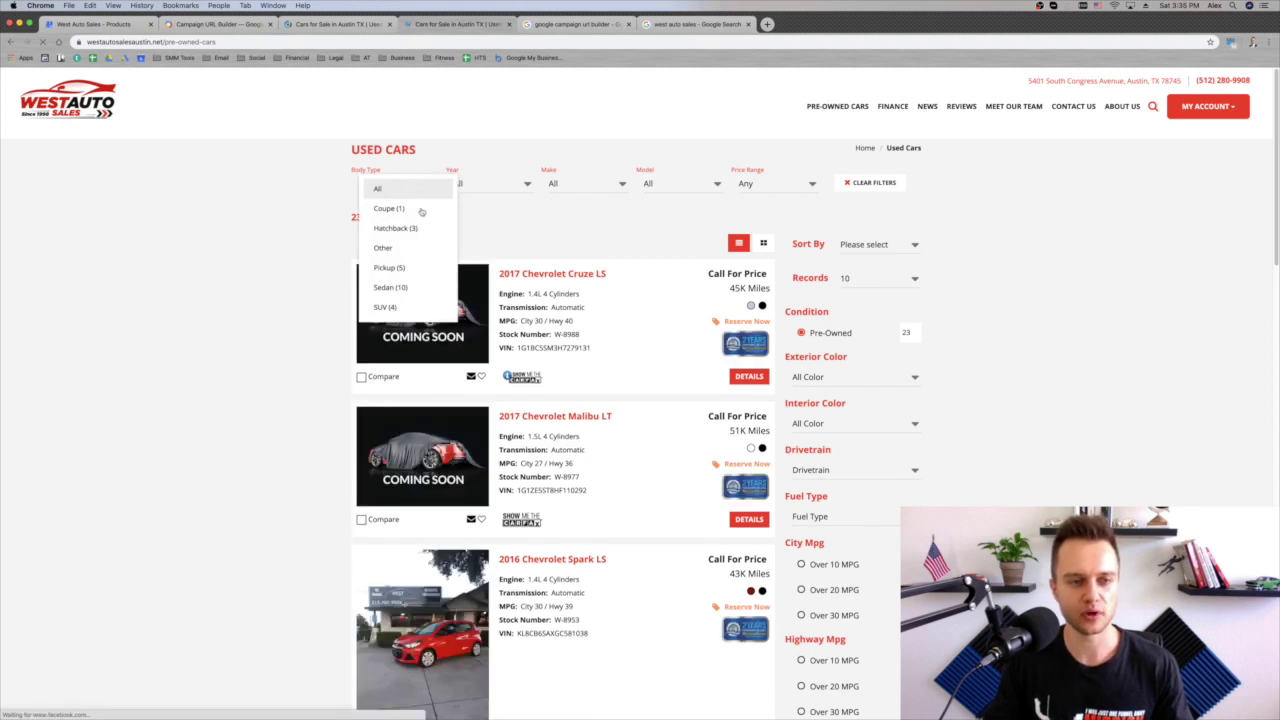
click(420, 209)
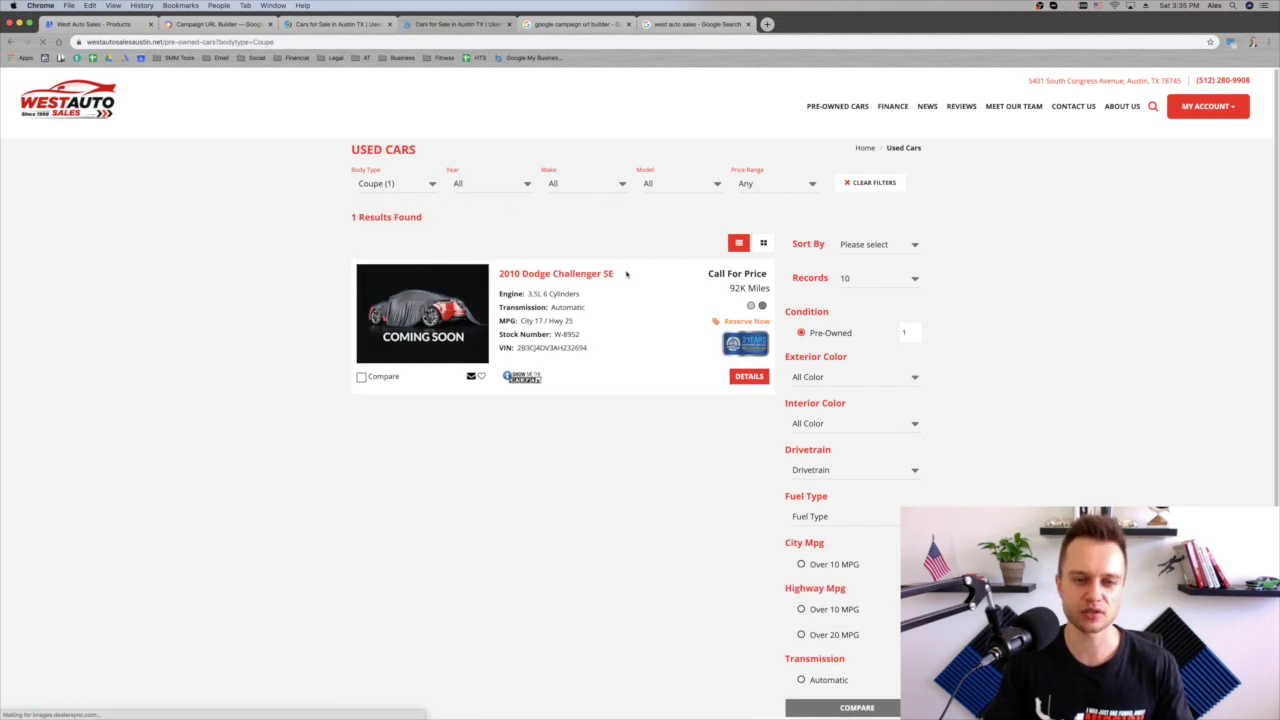
Copy the name 2010 Dodge Challenger SE from the listing and paste it as the Coupes entry's product name.
drag(624, 274, 500, 274)
key(super+c)
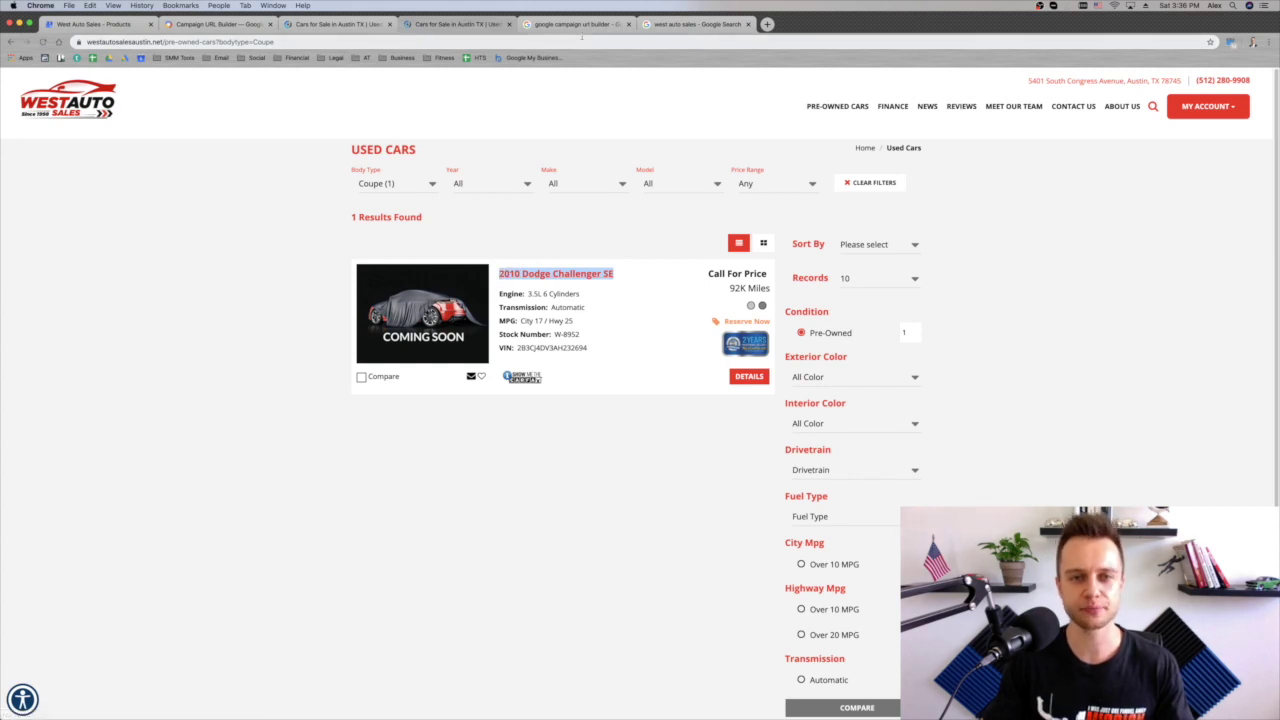
click(135, 27)
key(super+v)
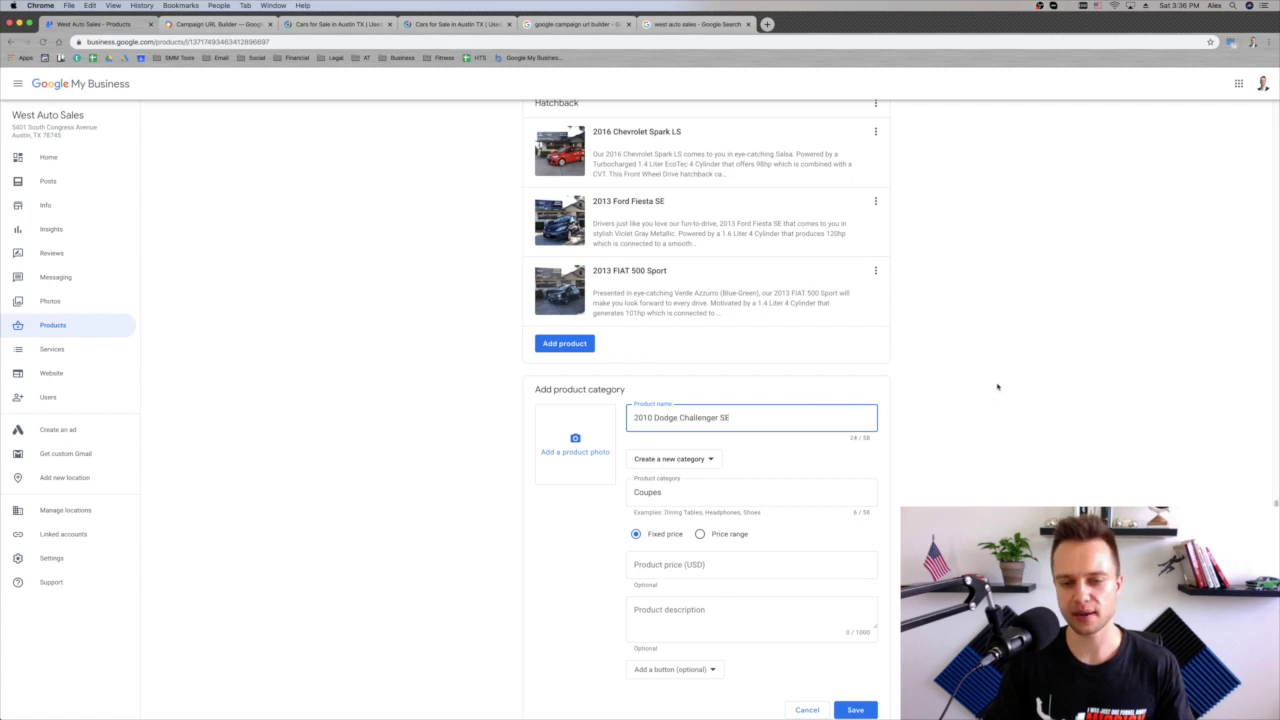
click(990, 389)
Upload "Screen Shot 2020-03-07 at 2.46.38 PM" from the Desktop as the product photo.
scroll(990, 389, down, 1)
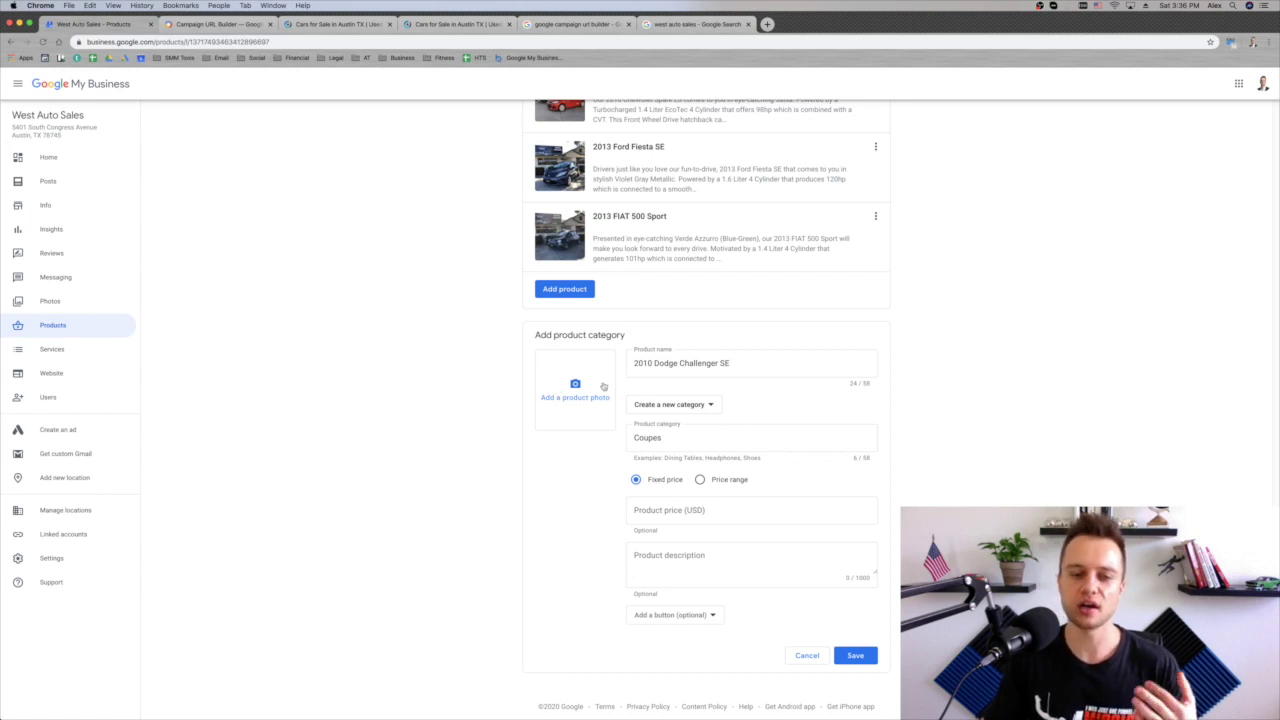
click(592, 389)
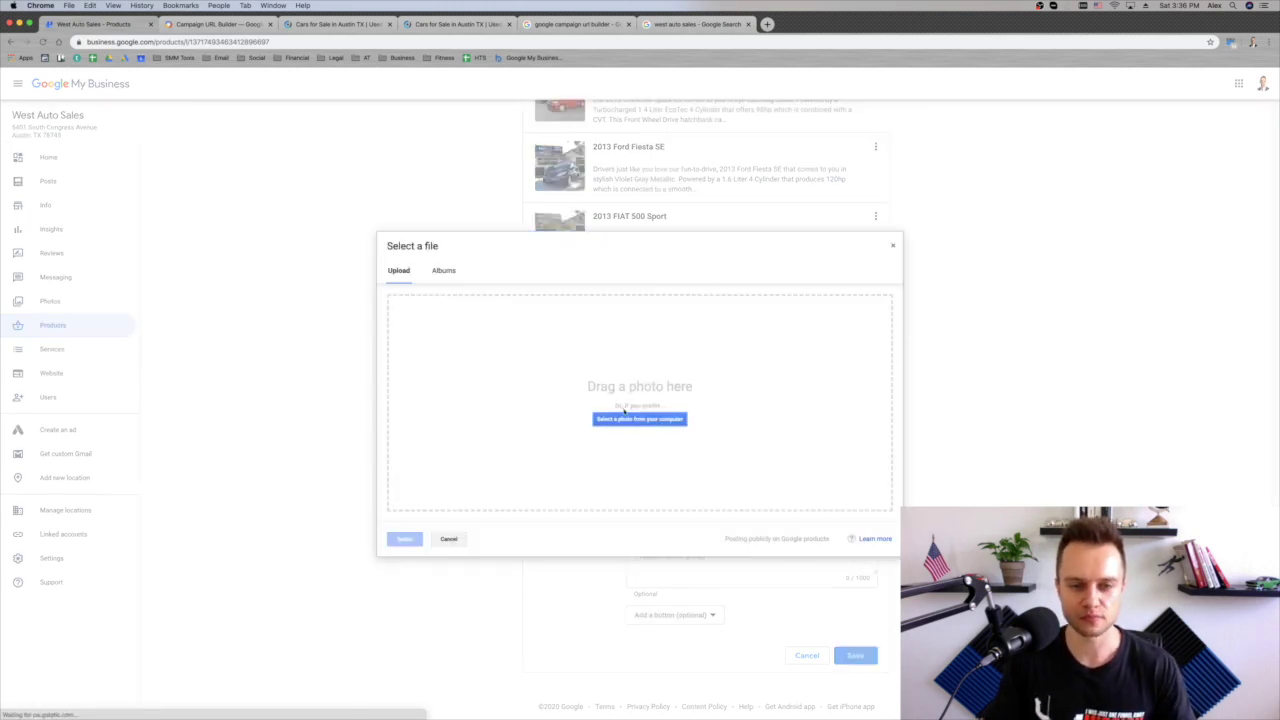
click(624, 420)
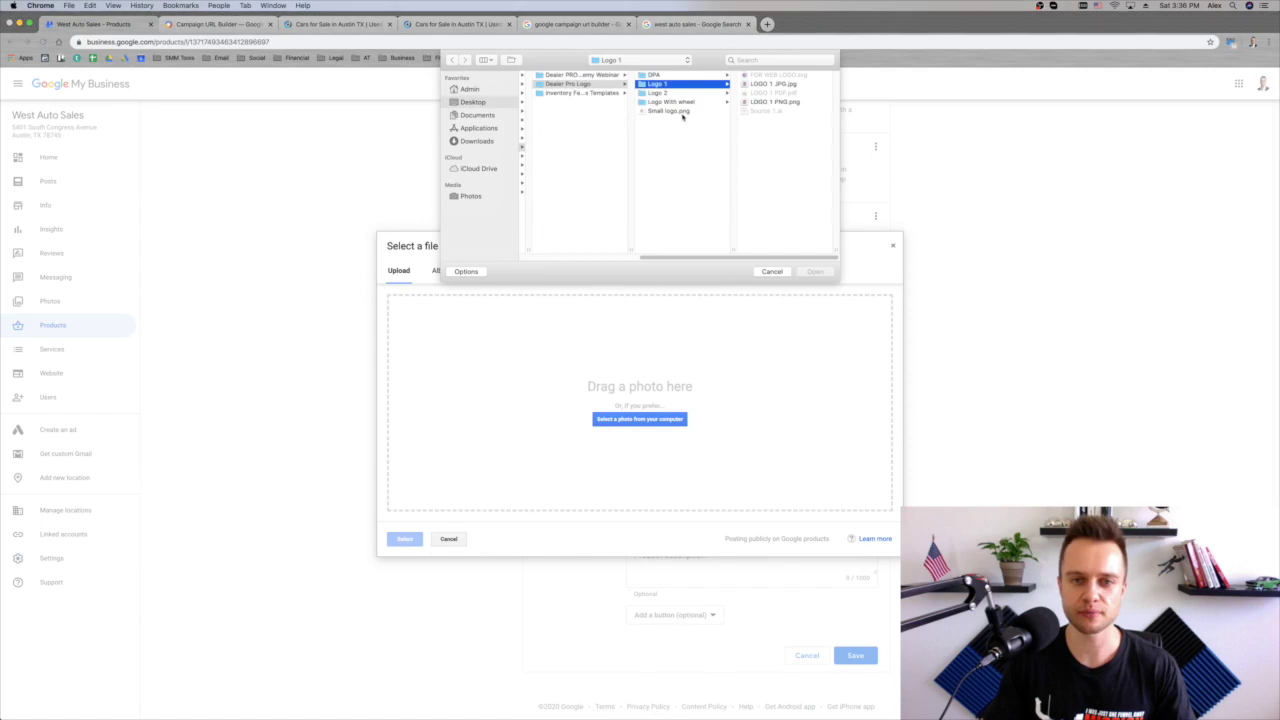
click(470, 102)
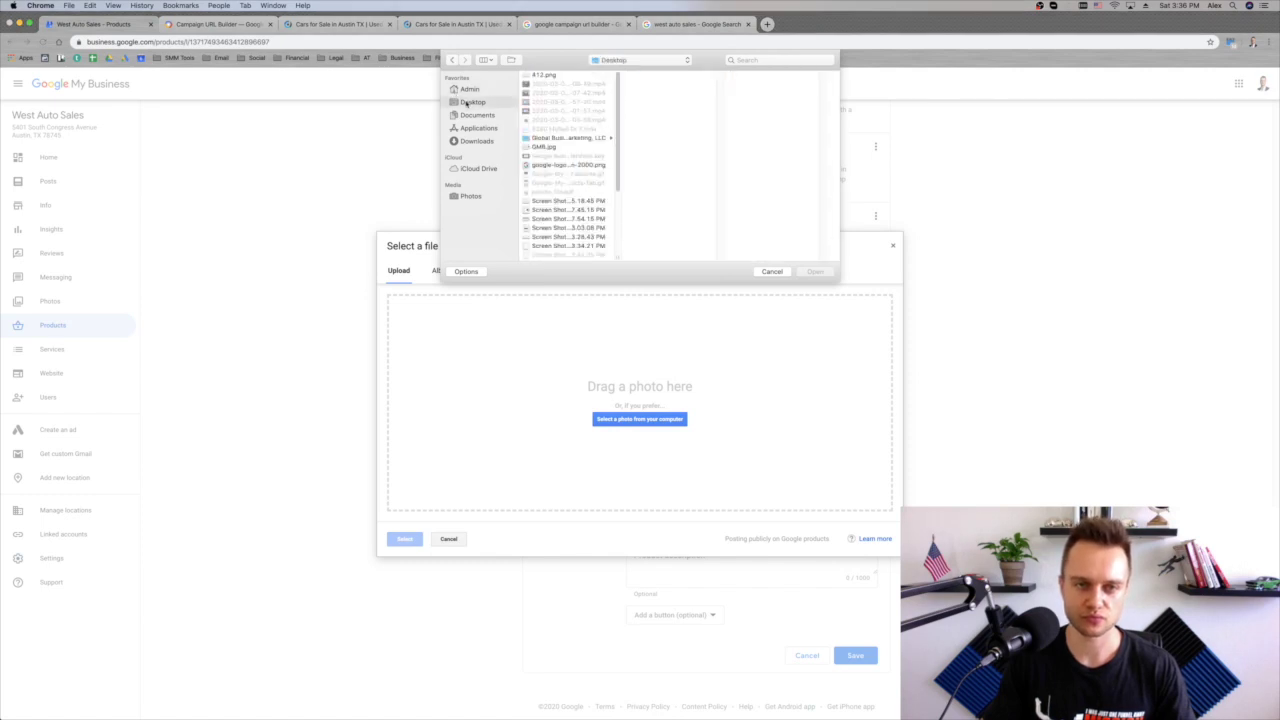
scroll(572, 241, down, 3)
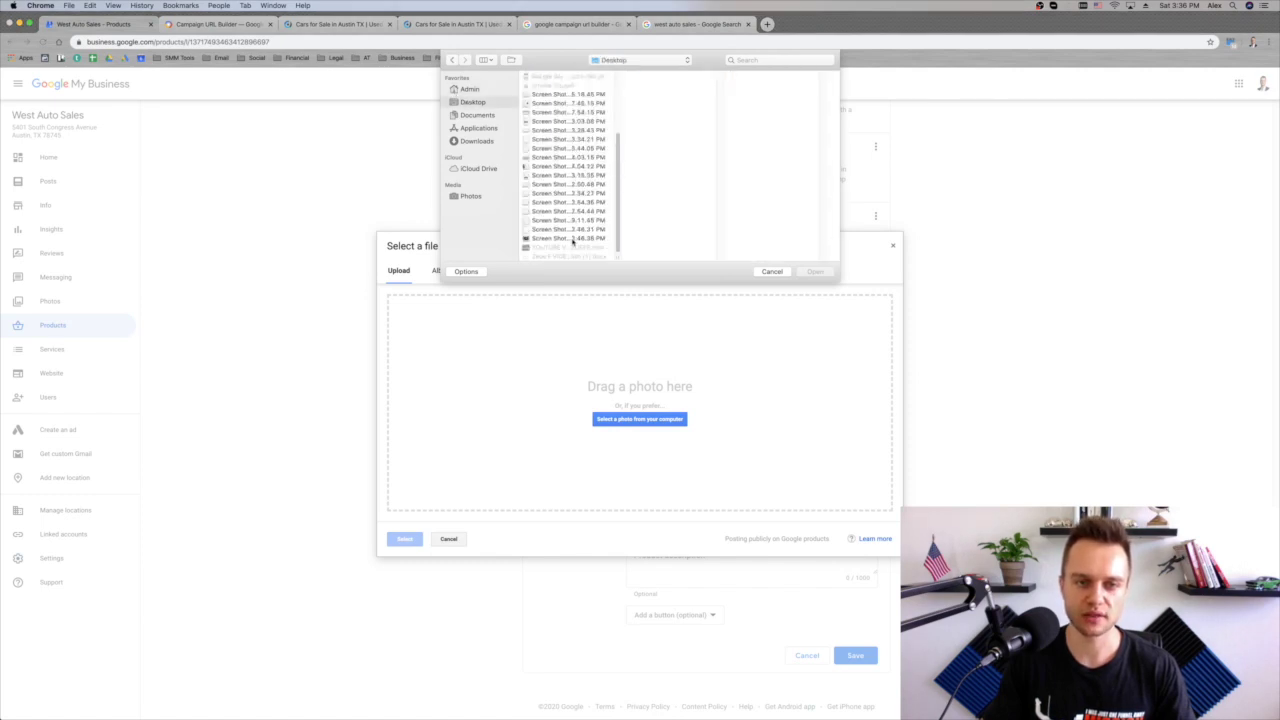
click(566, 239)
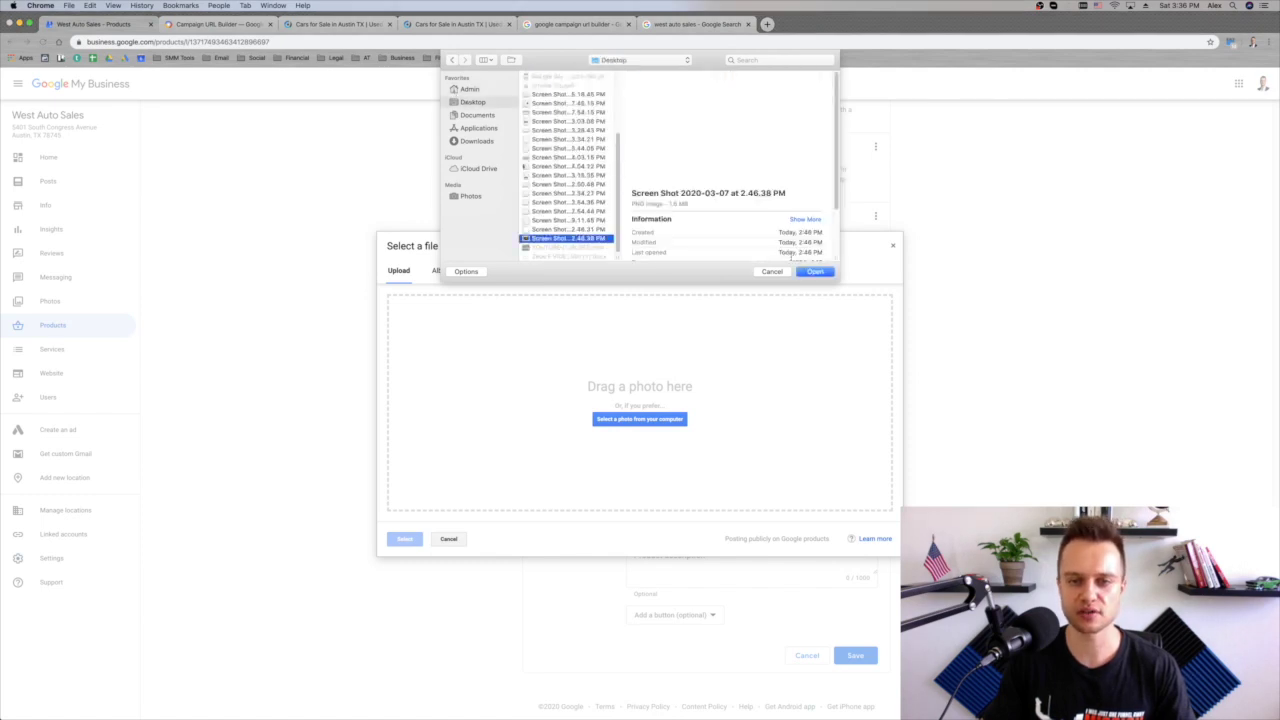
click(812, 272)
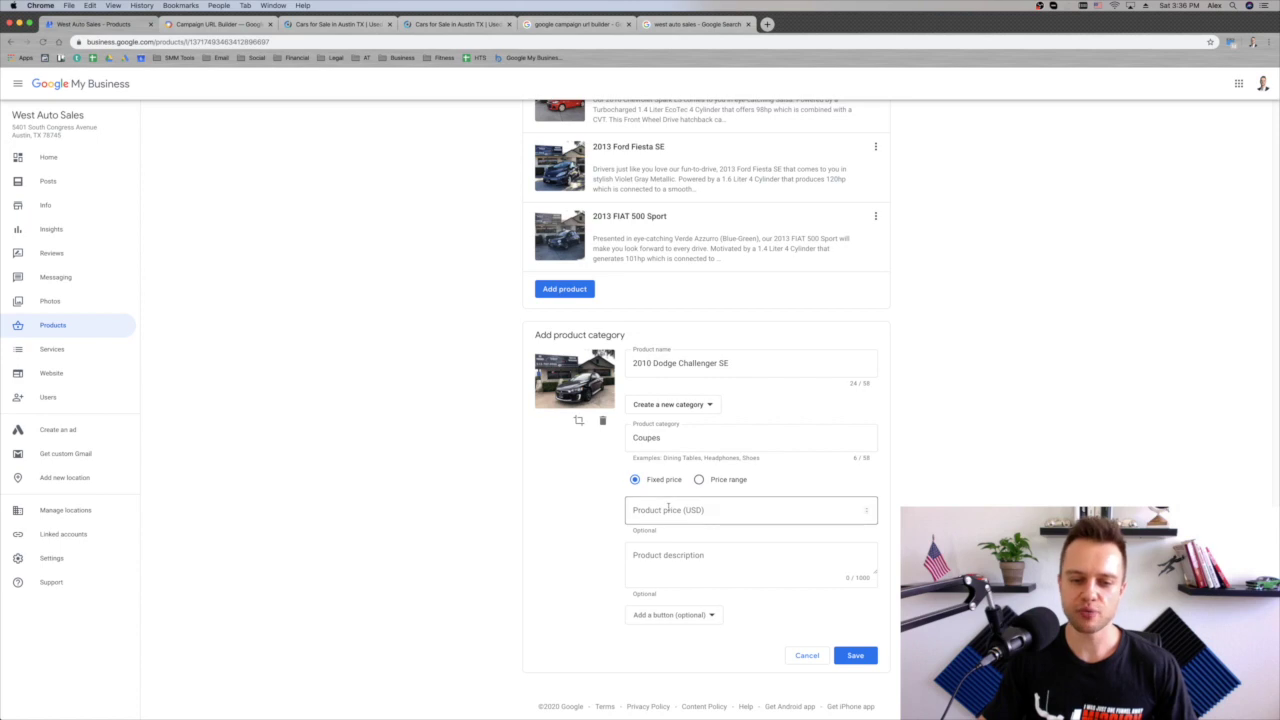
Check the 2010 Dodge Challenger SE's detail page on the dealership website for description text, and return to the inventory list.
click(660, 548)
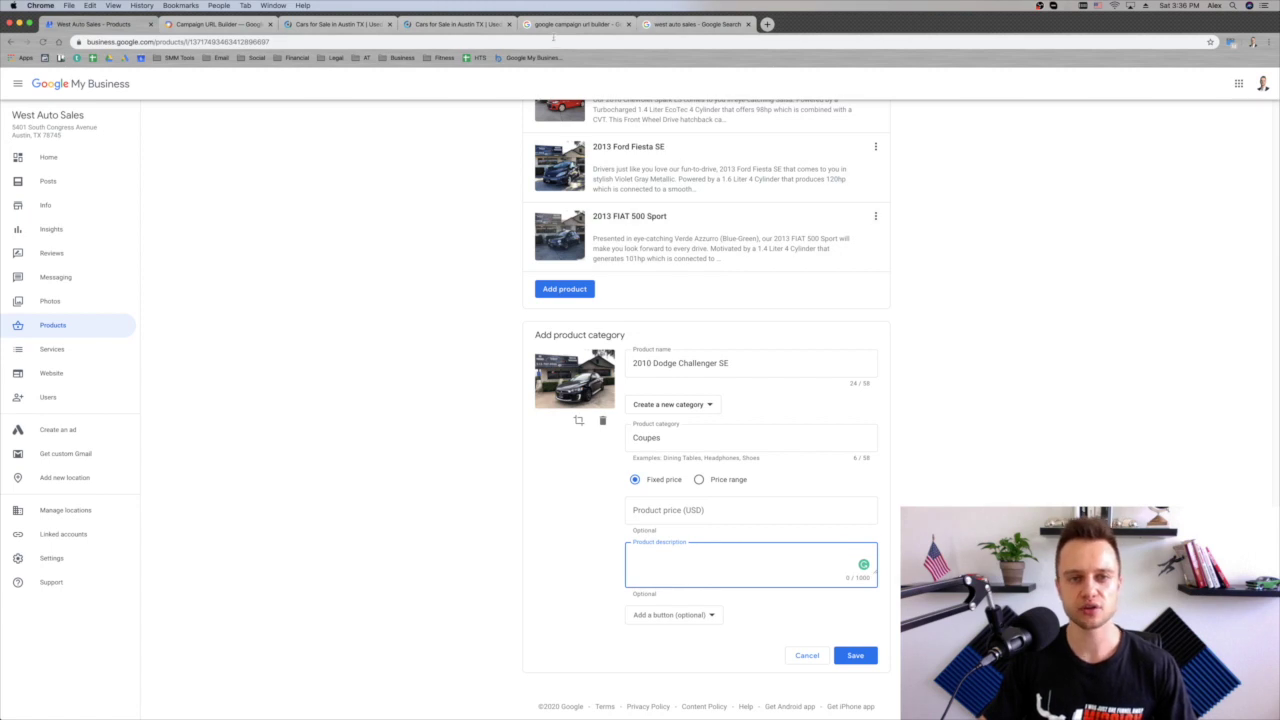
click(447, 25)
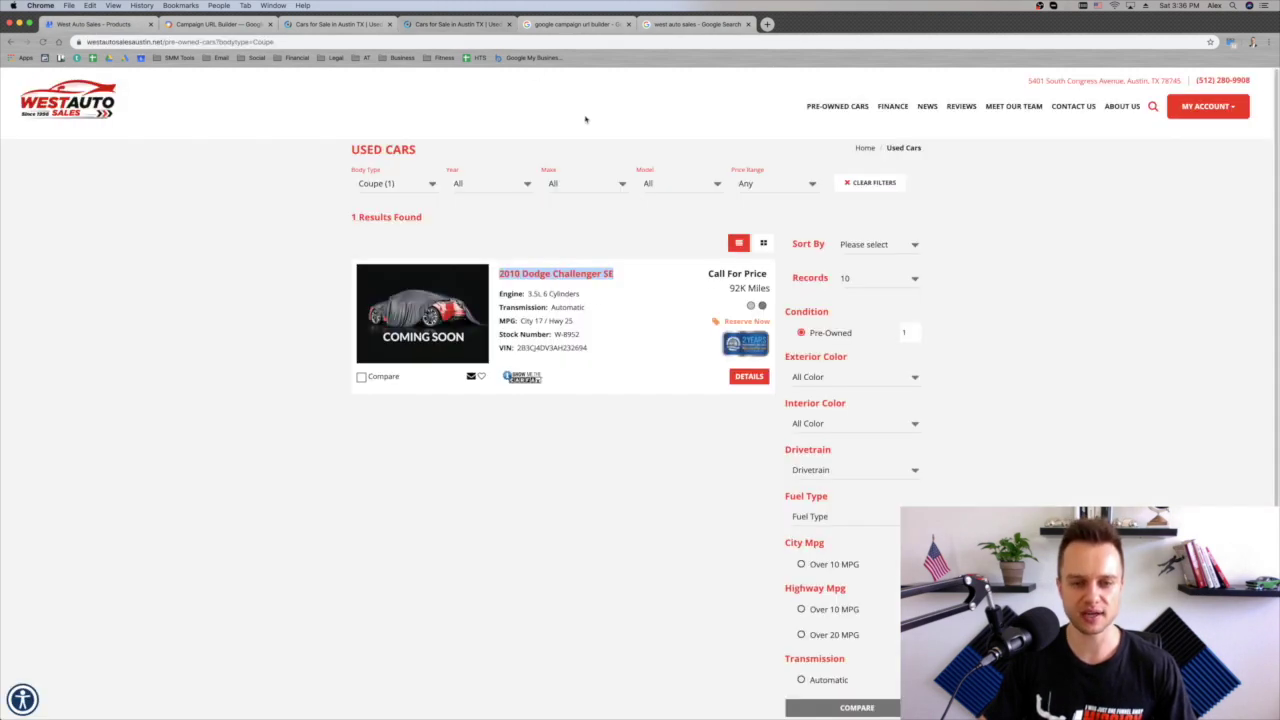
click(560, 276)
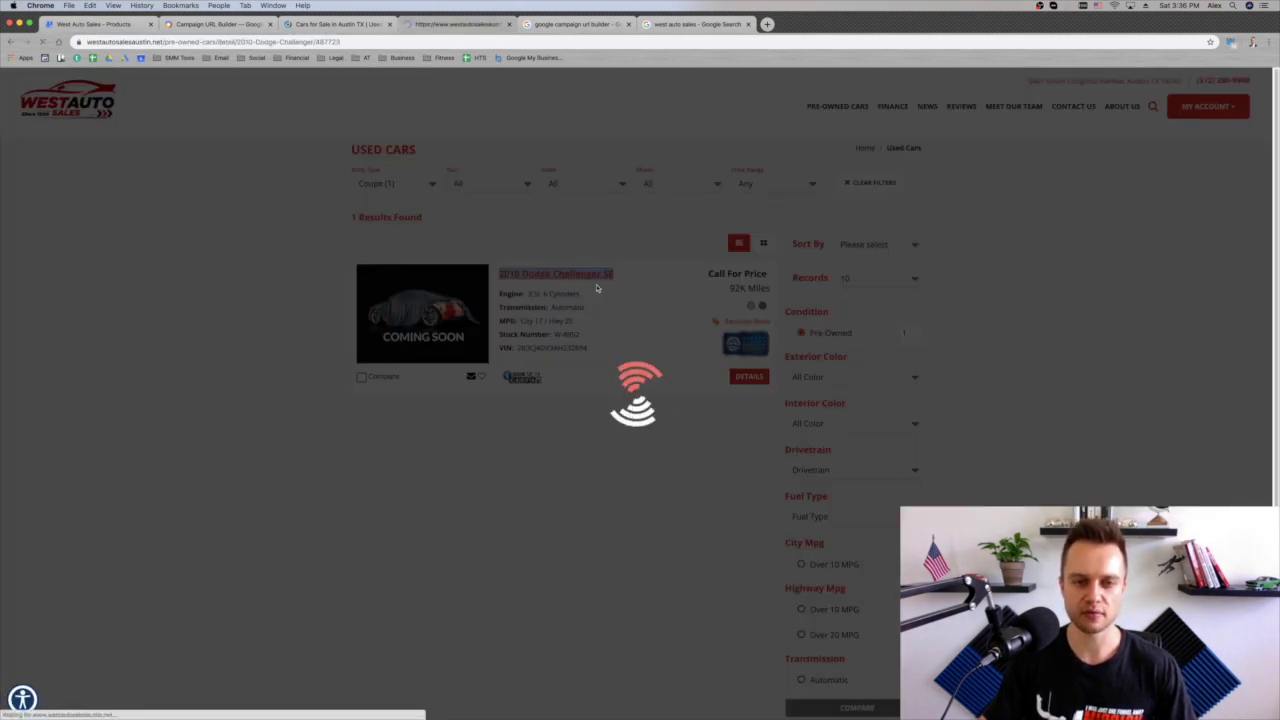
scroll(384, 446, down, 5)
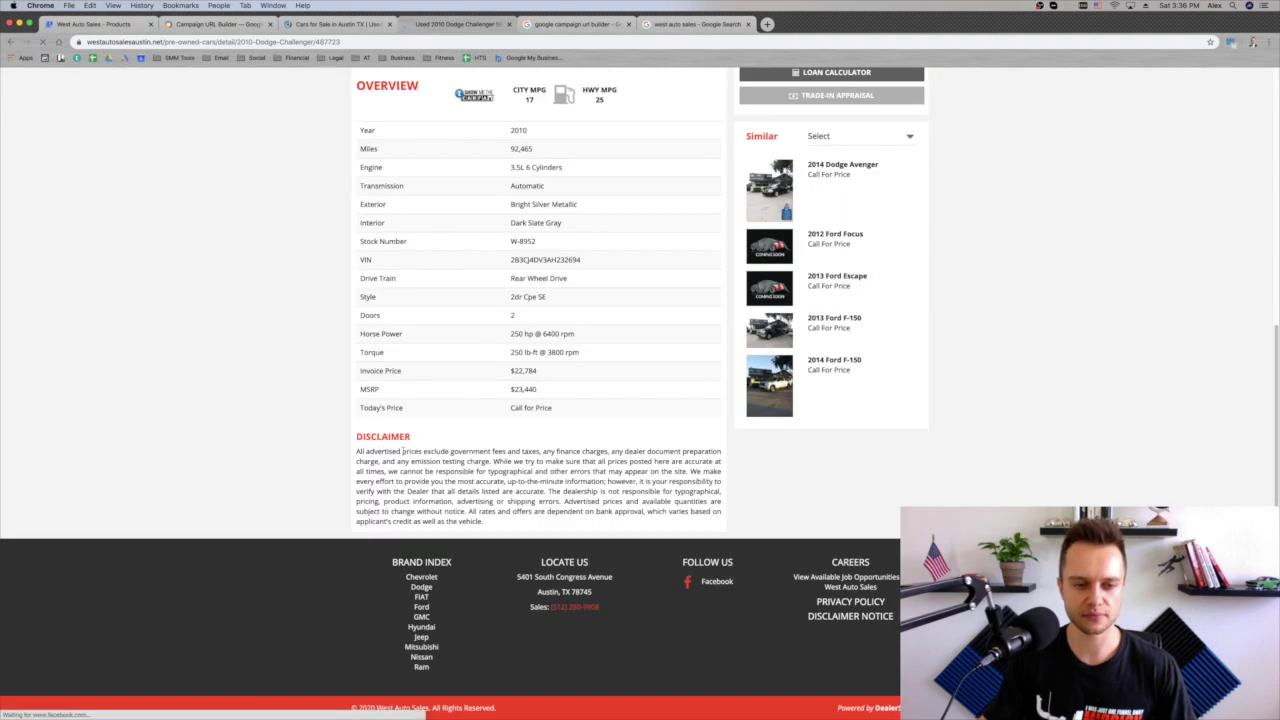
scroll(384, 446, up, 5)
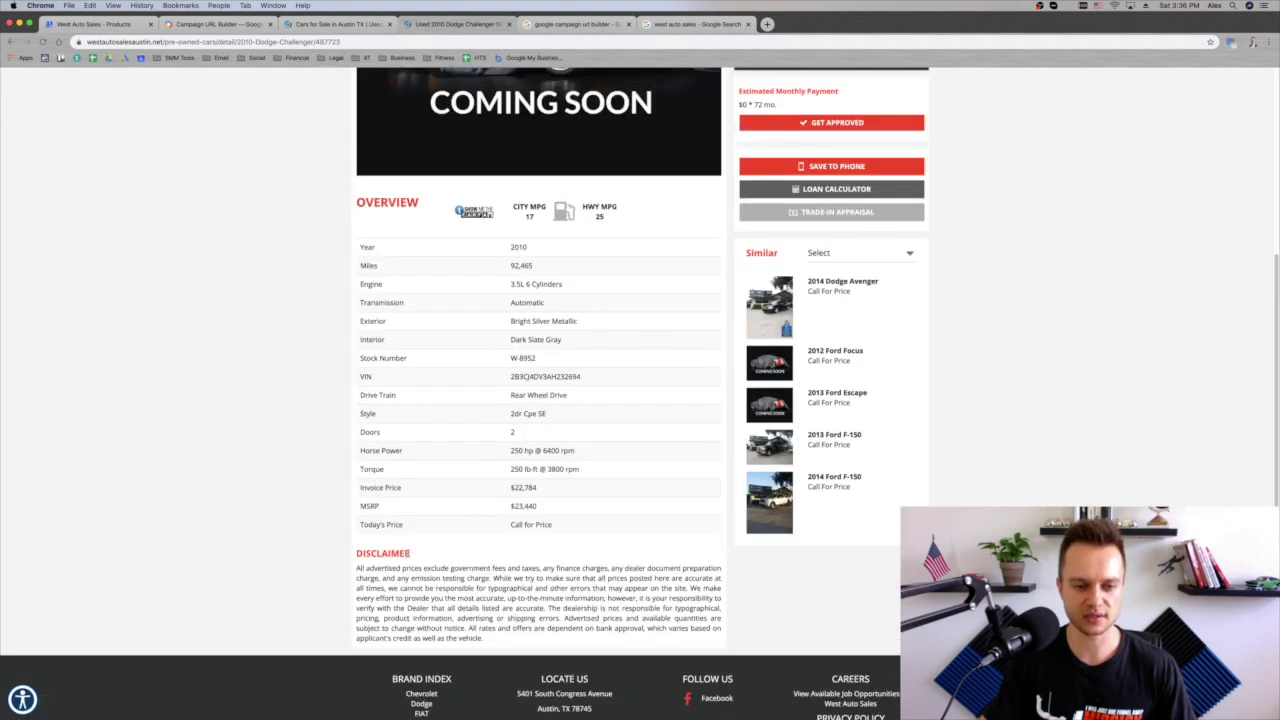
scroll(440, 509, up, 2)
click(10, 42)
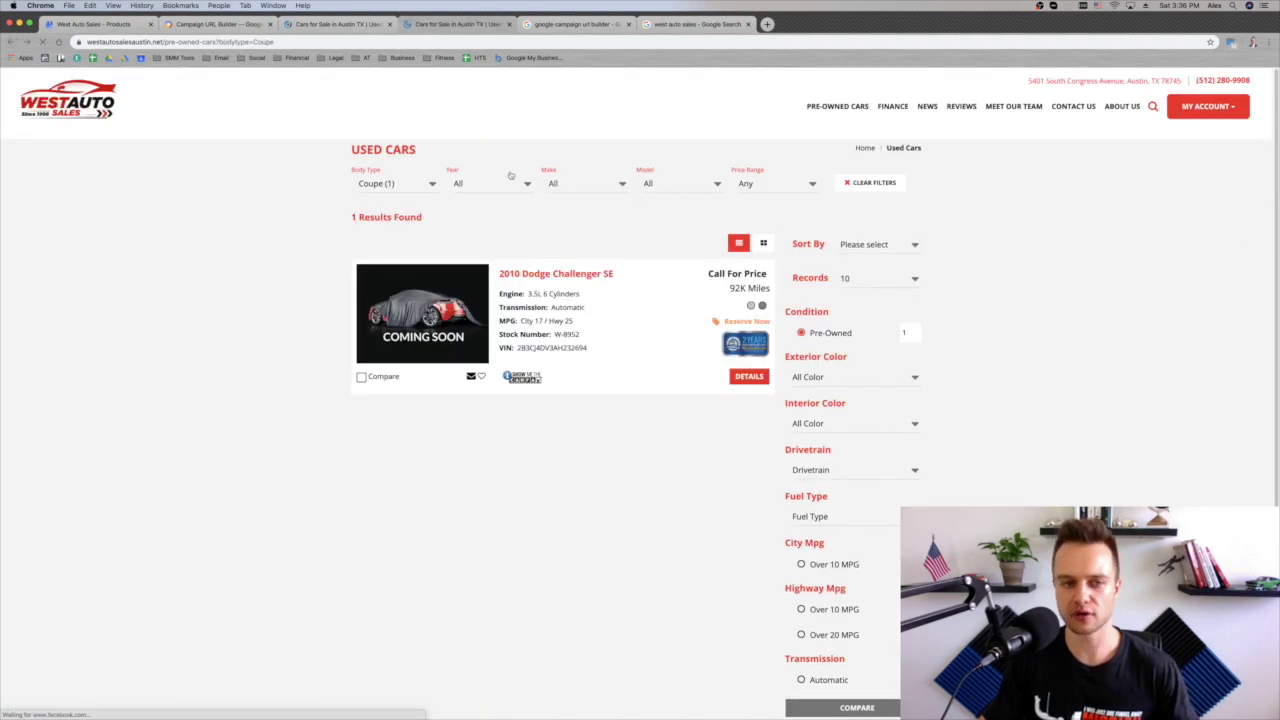
Reset the inventory's body type filter to All and open the 2016 Chevrolet Spark LS listing.
click(433, 182)
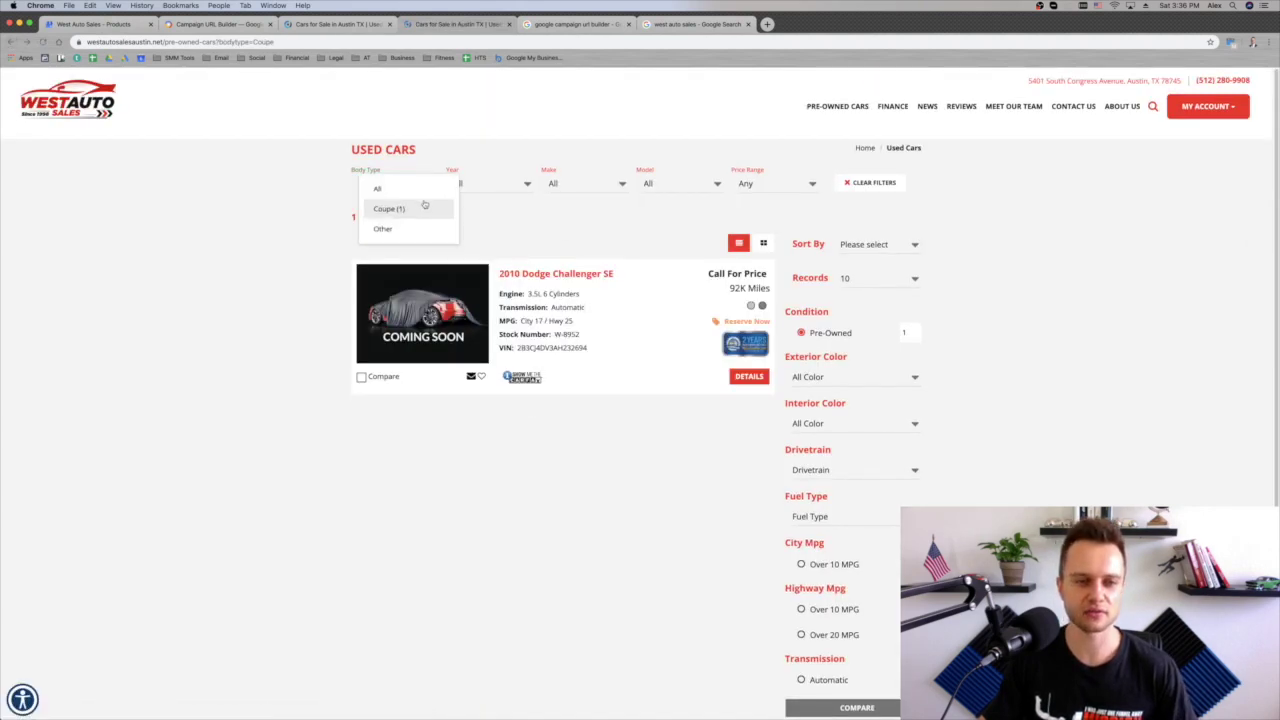
click(420, 197)
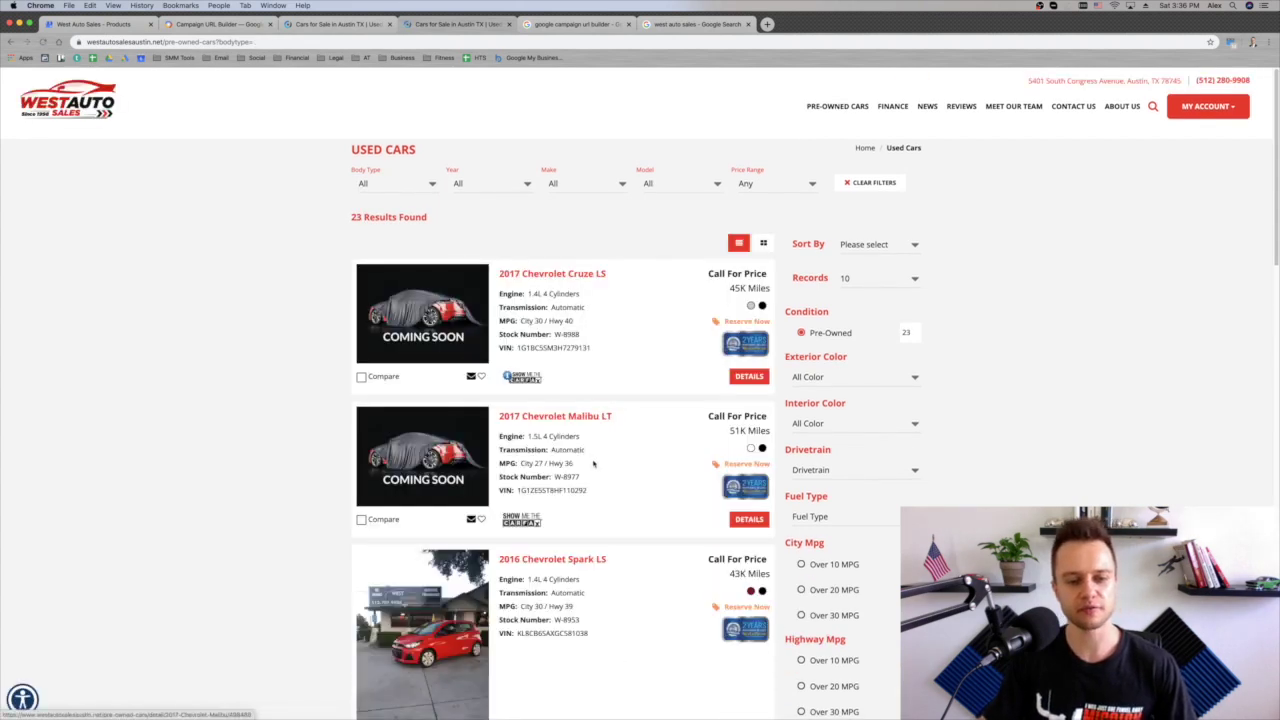
scroll(590, 460, down, 4)
scroll(609, 424, up, 3)
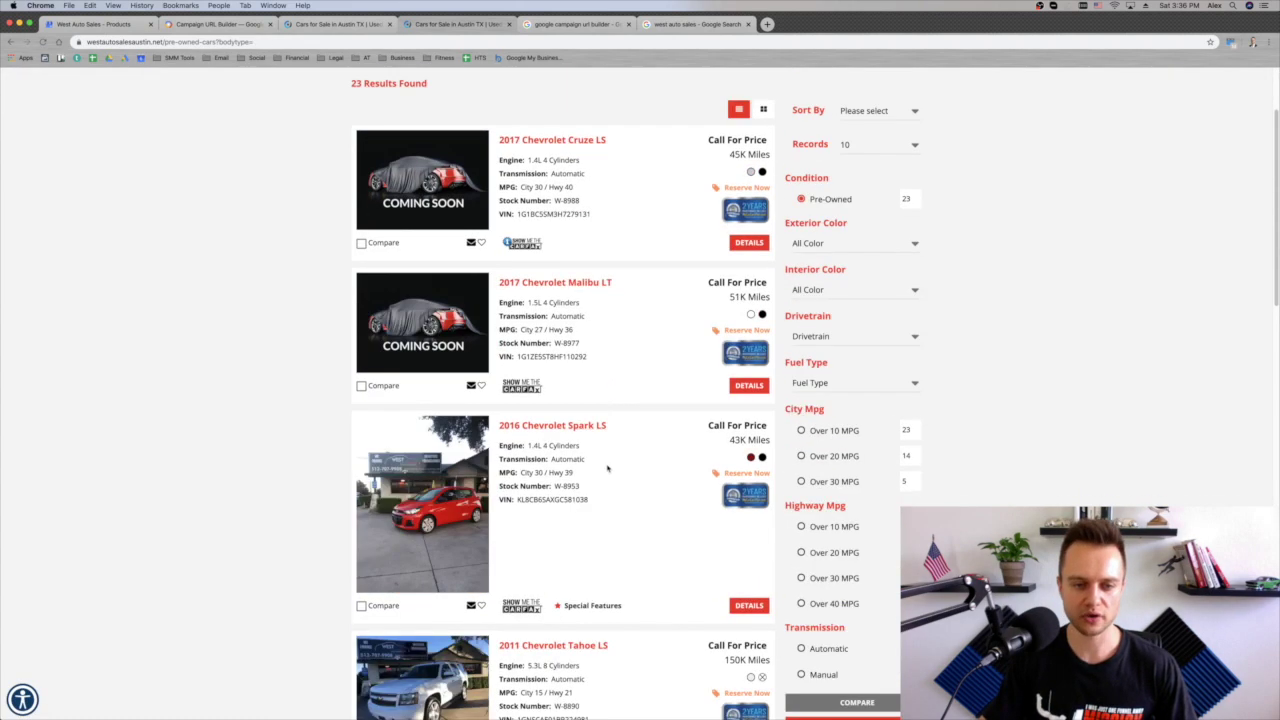
click(582, 427)
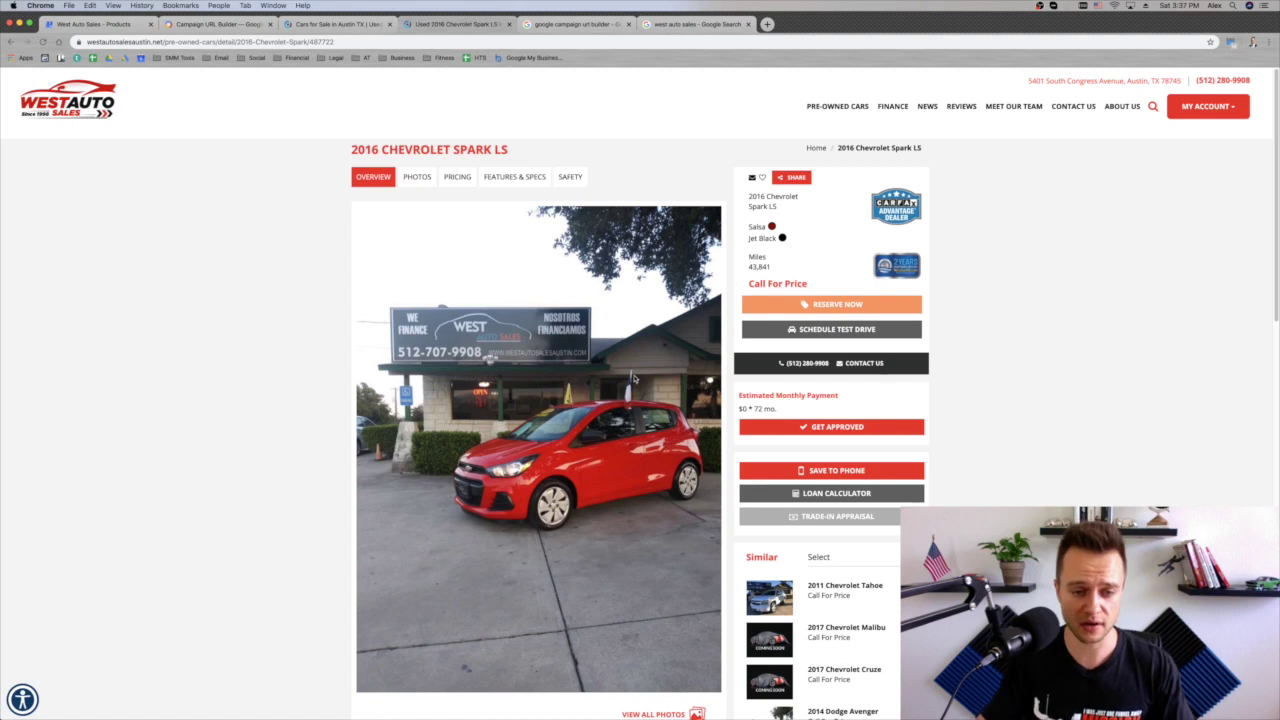
Copy the full Comments text from the 2016 Chevrolet Spark LS listing.
scroll(633, 377, down, 10)
scroll(604, 460, down, 4)
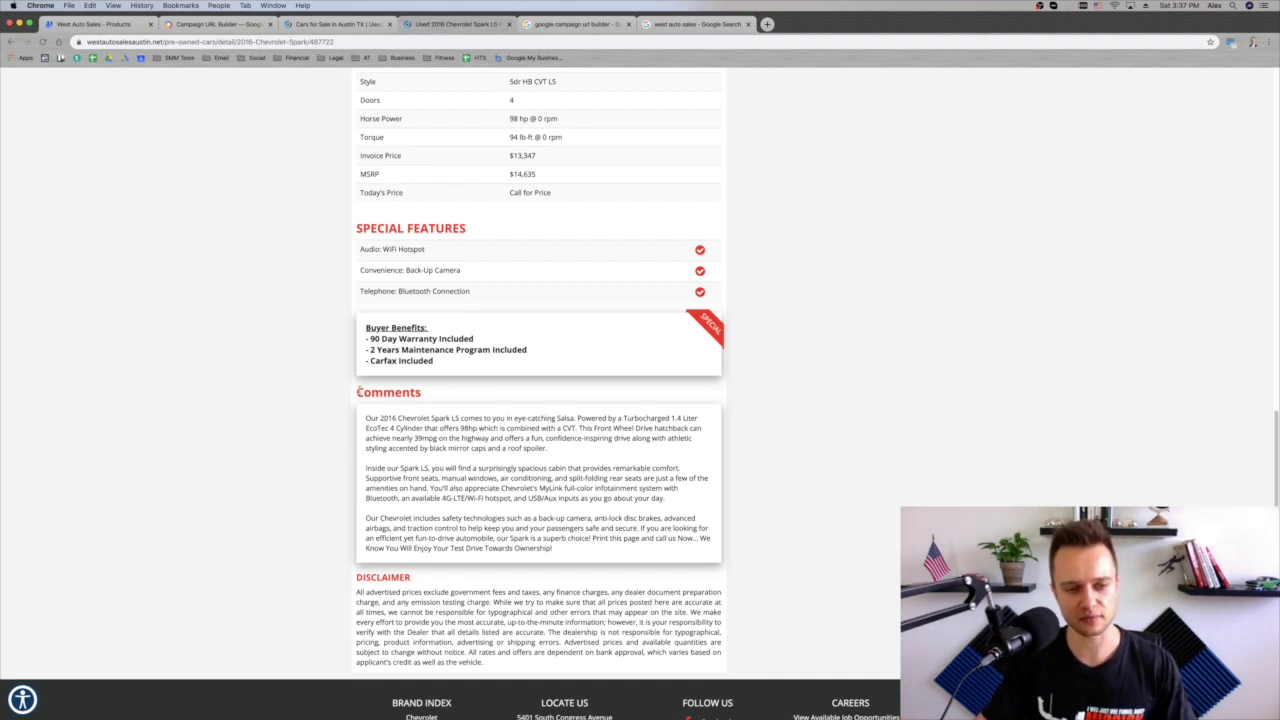
drag(366, 418, 595, 558)
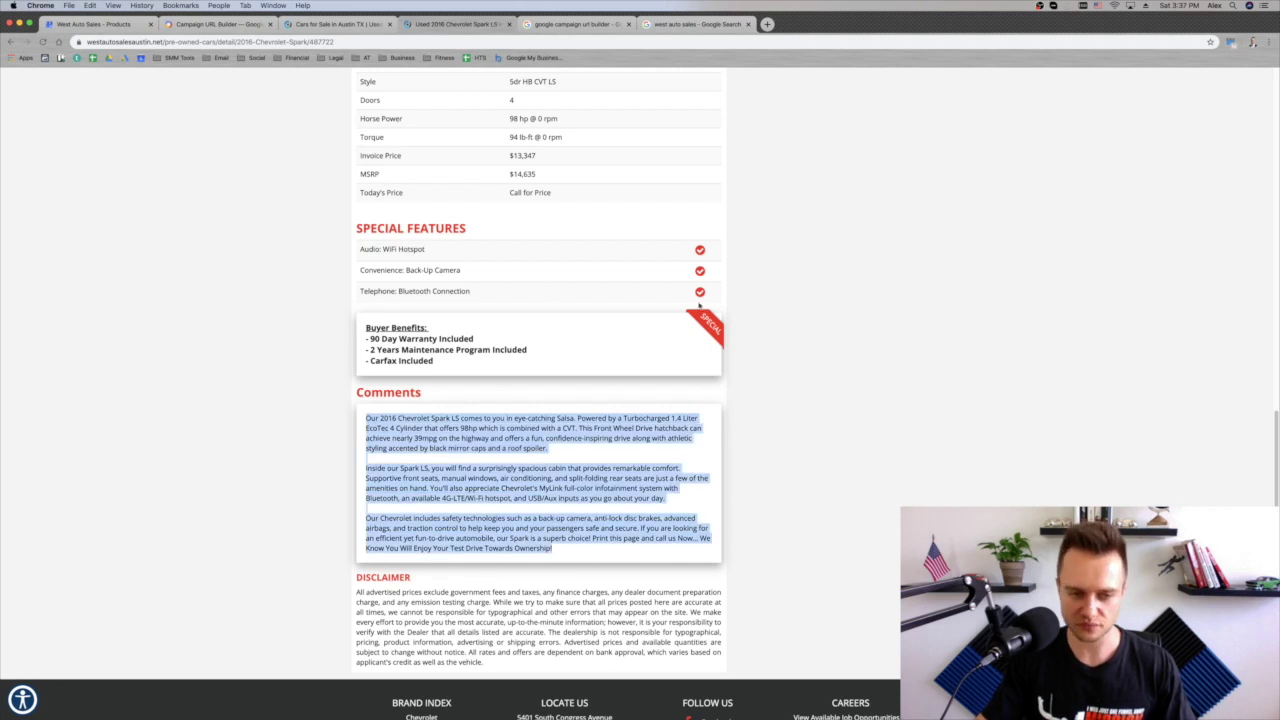
Paste the copied 2016 Chevrolet Spark LS comments into the product description of the 2010 Dodge Challenger SE in Google My Business.
scroll(720, 400, up, 15)
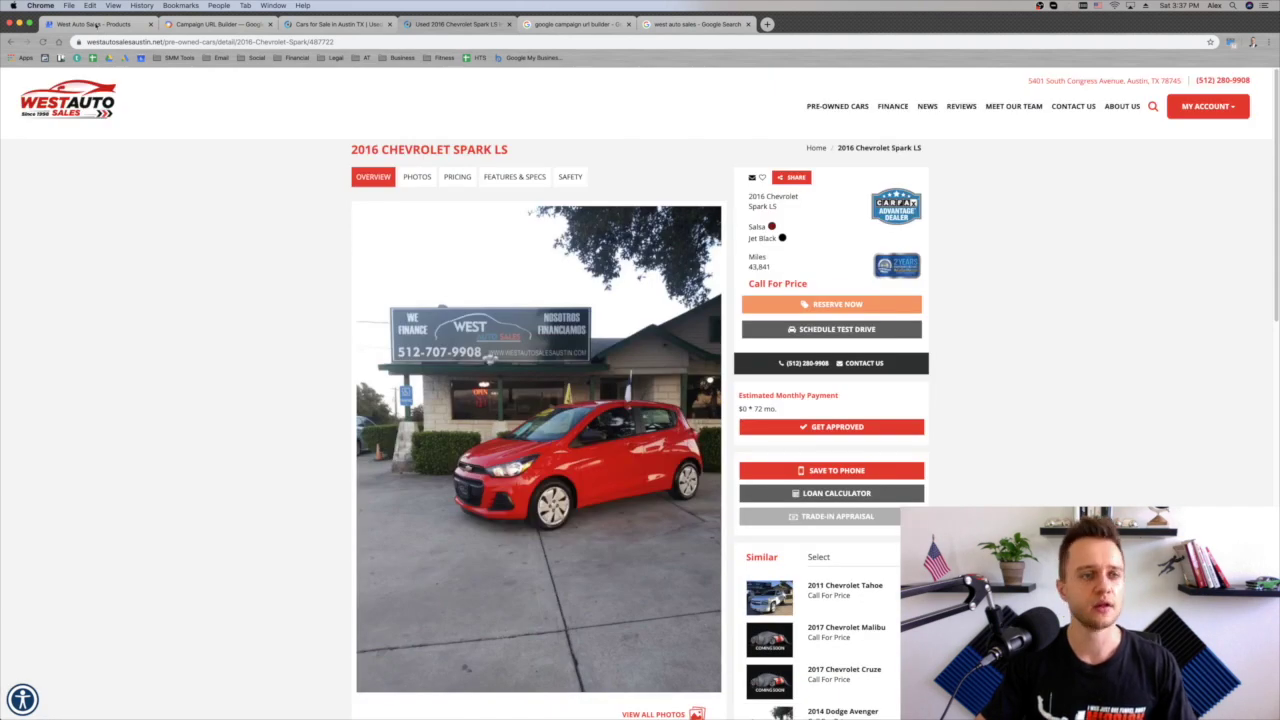
click(122, 28)
key(ctrl+v)
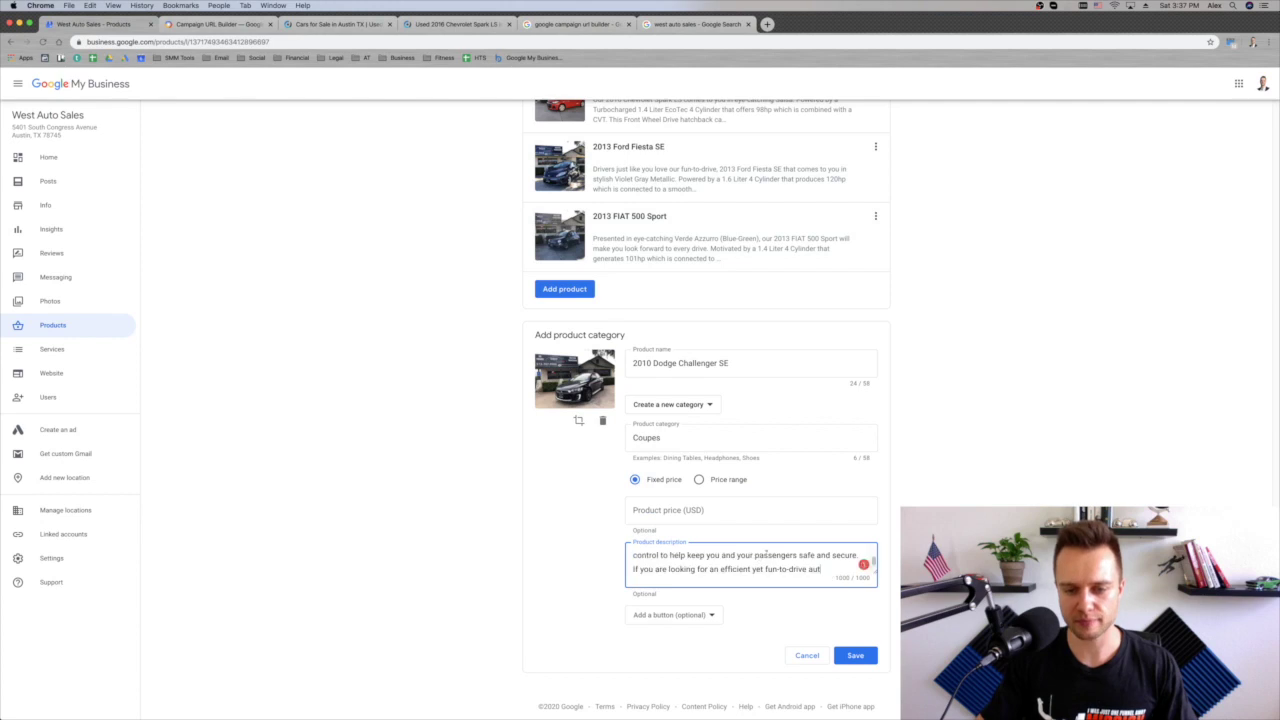
scroll(795, 555, up, 5)
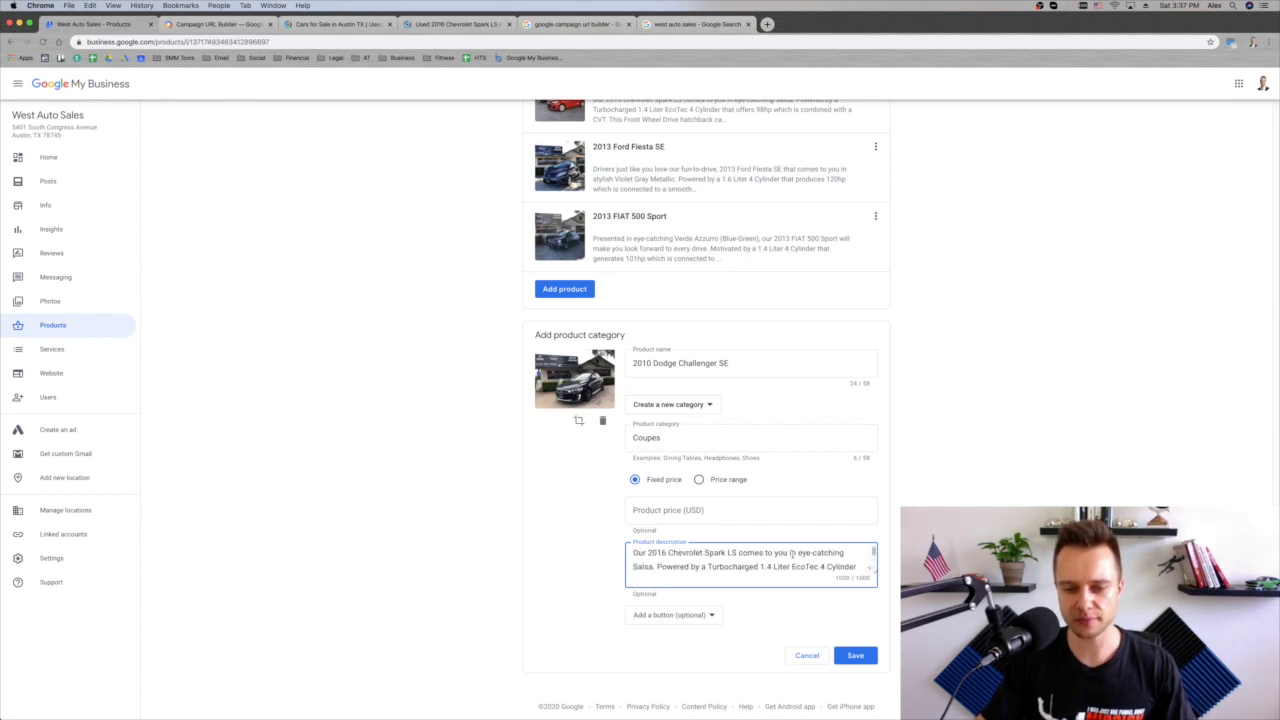
Add a Learn more button to the 2010 Dodge Challenger SE product.
click(701, 614)
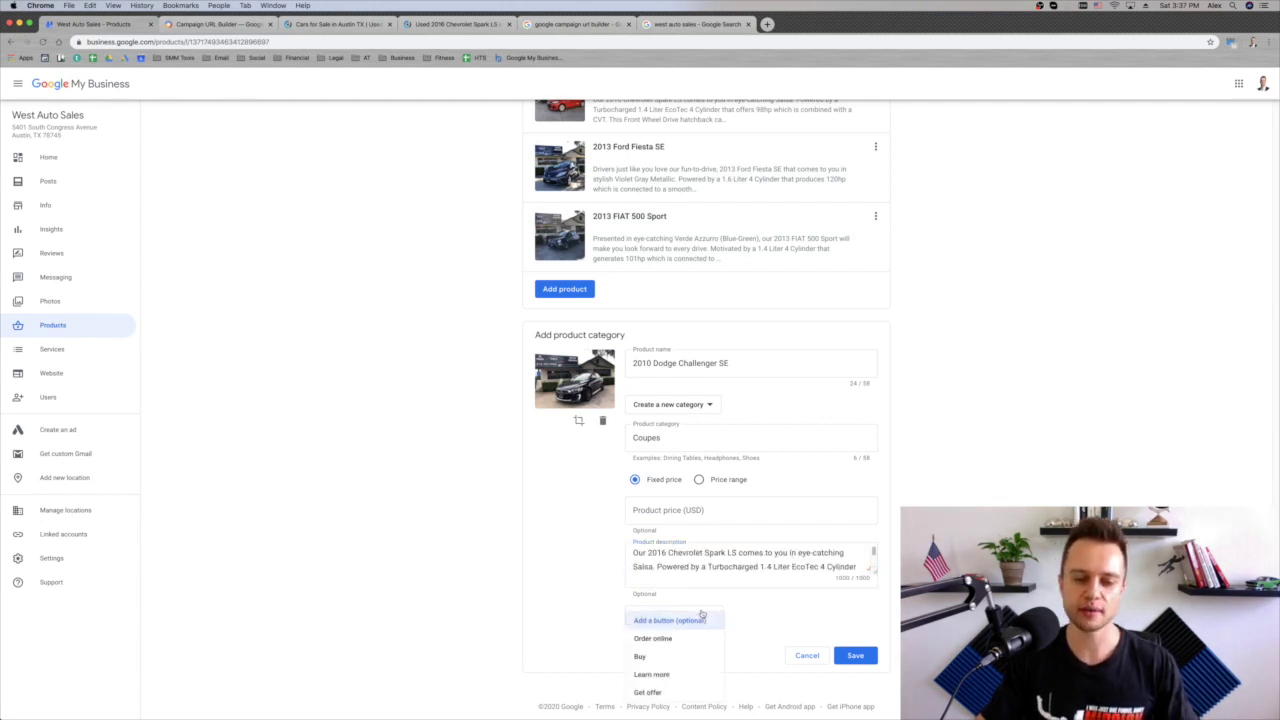
click(697, 676)
click(734, 647)
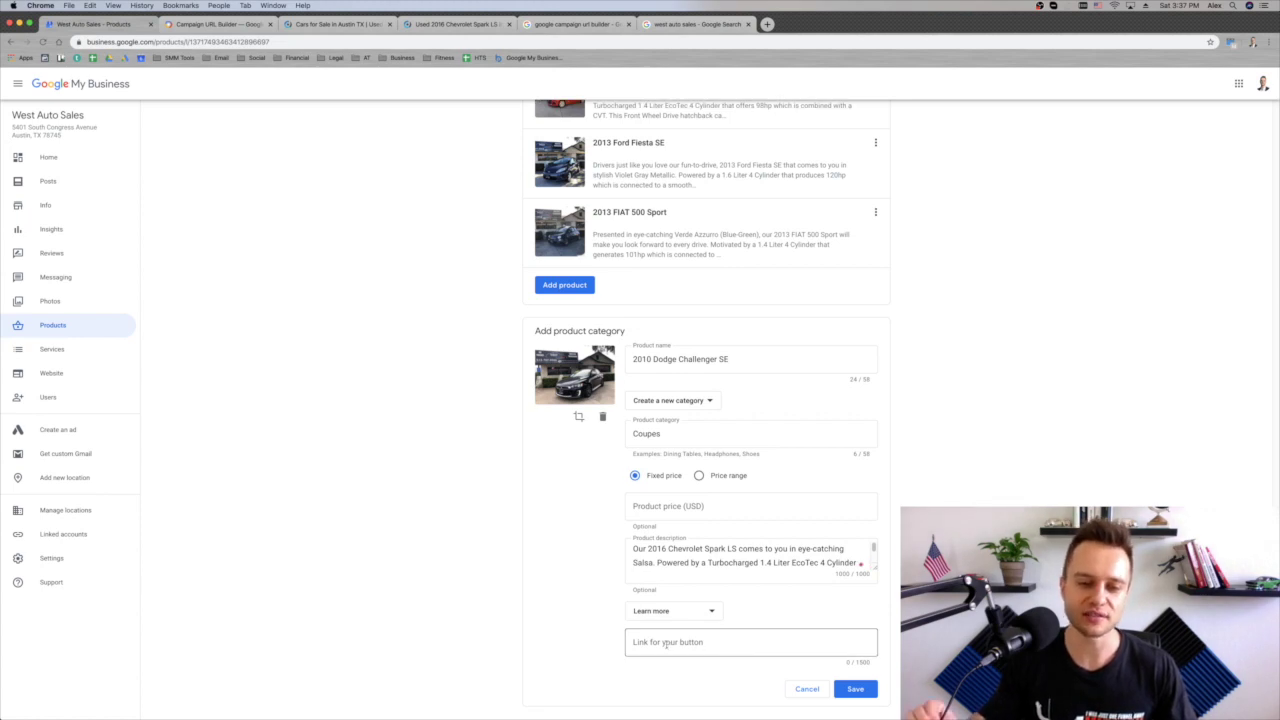
click(789, 151)
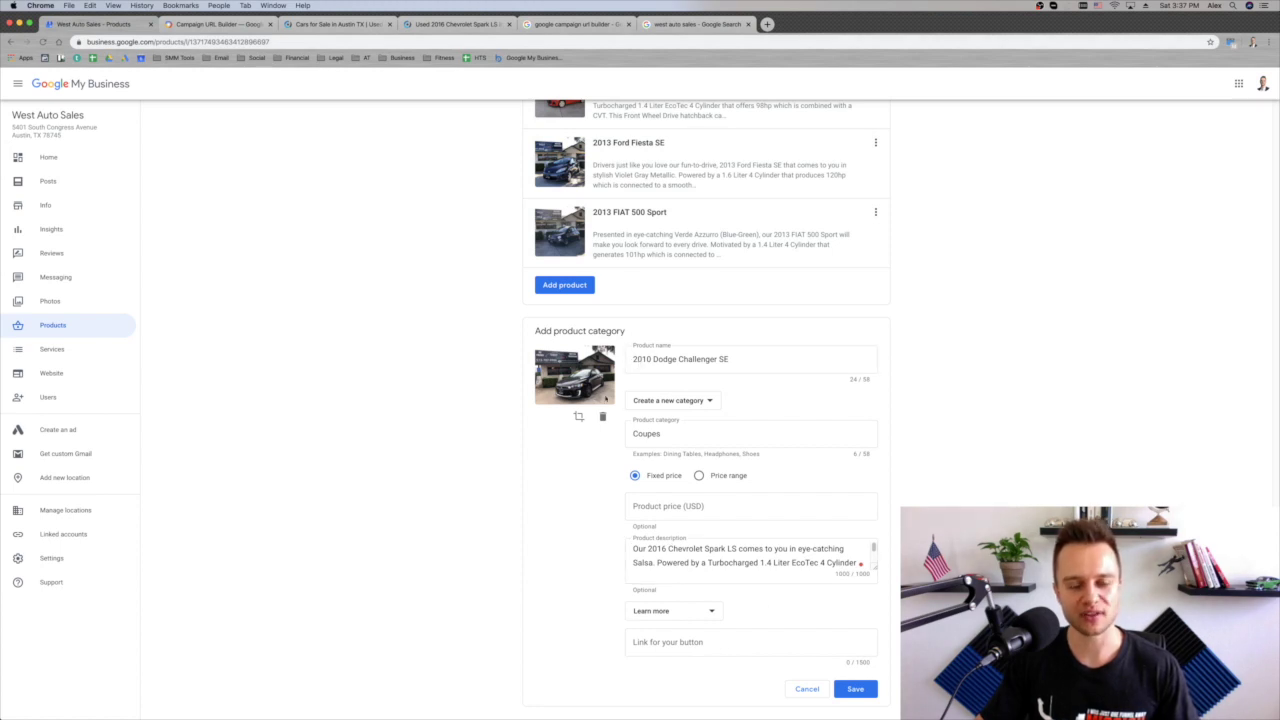
Filter the dealership website's used car inventory to the Coupe body type and copy the filtered page's URL.
click(465, 24)
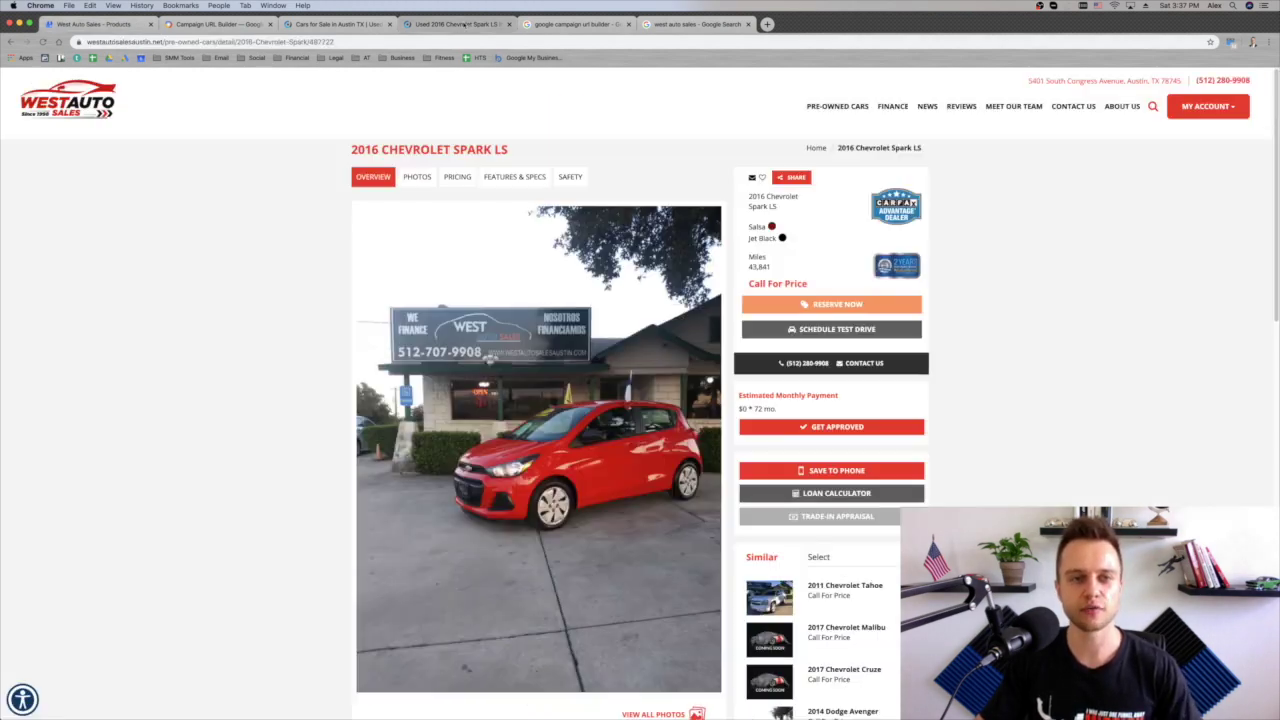
click(348, 24)
click(435, 180)
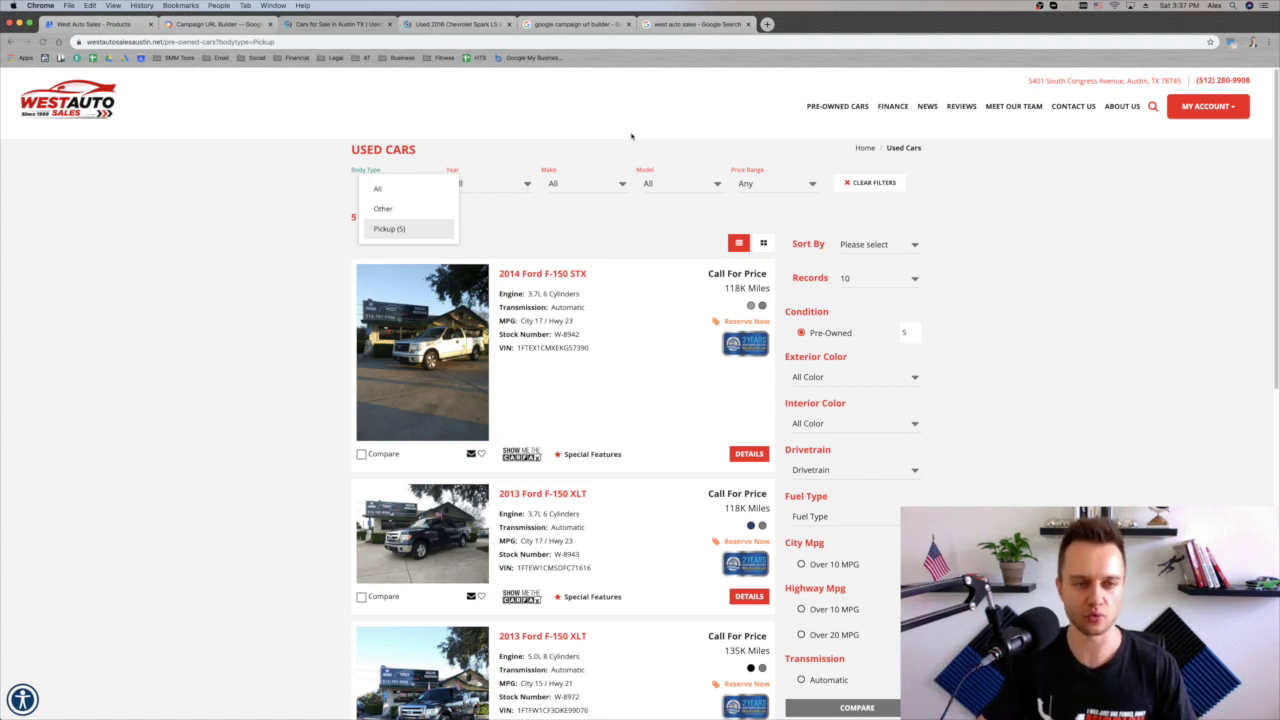
click(417, 183)
click(417, 183)
click(416, 188)
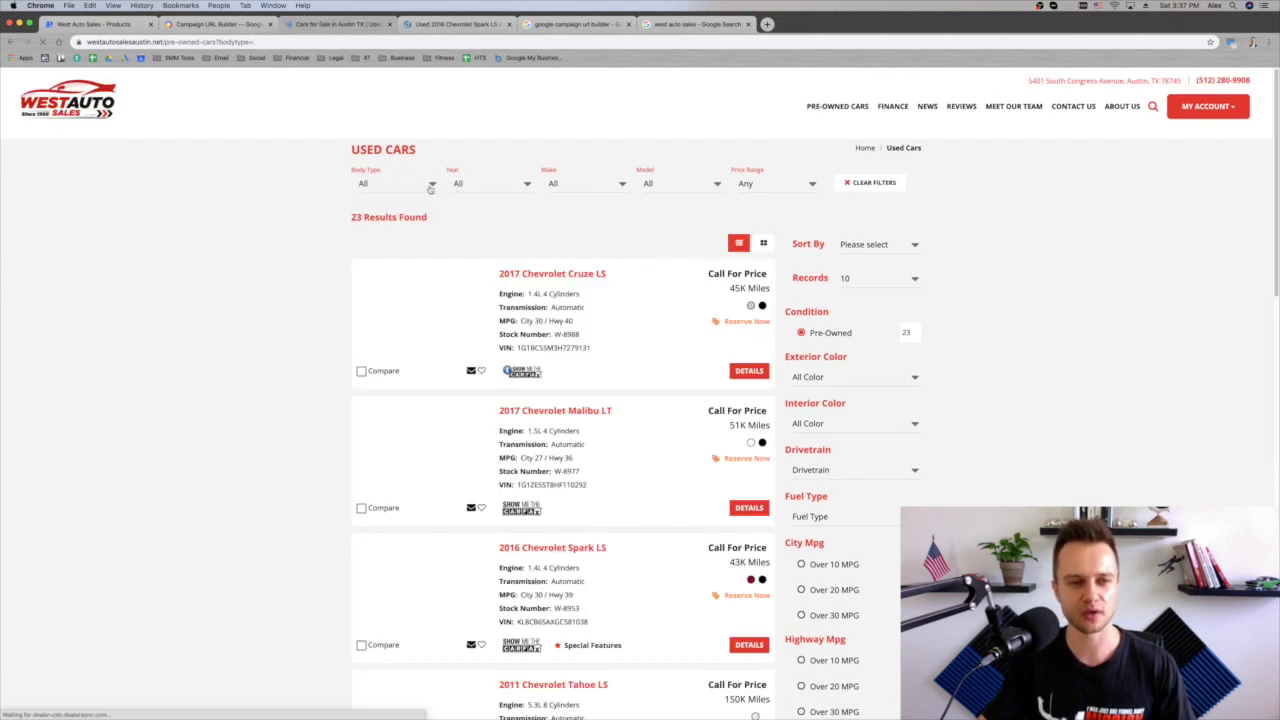
click(430, 190)
click(424, 192)
click(423, 190)
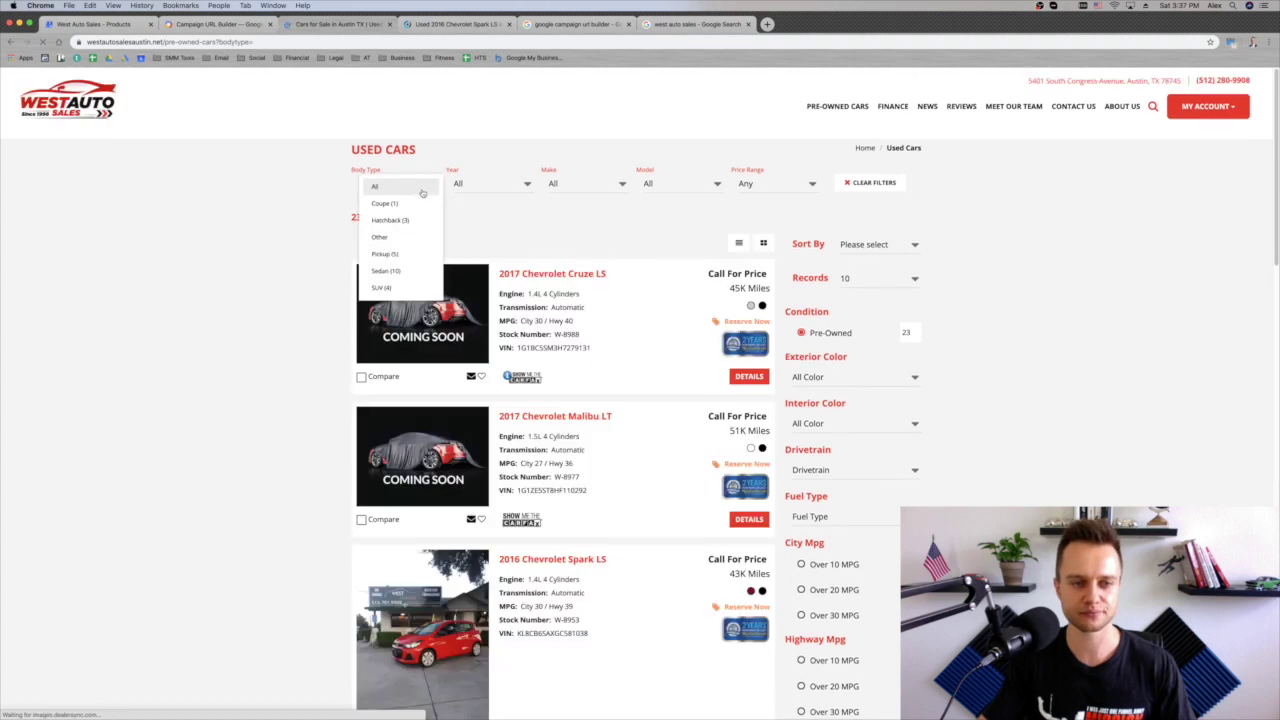
click(416, 208)
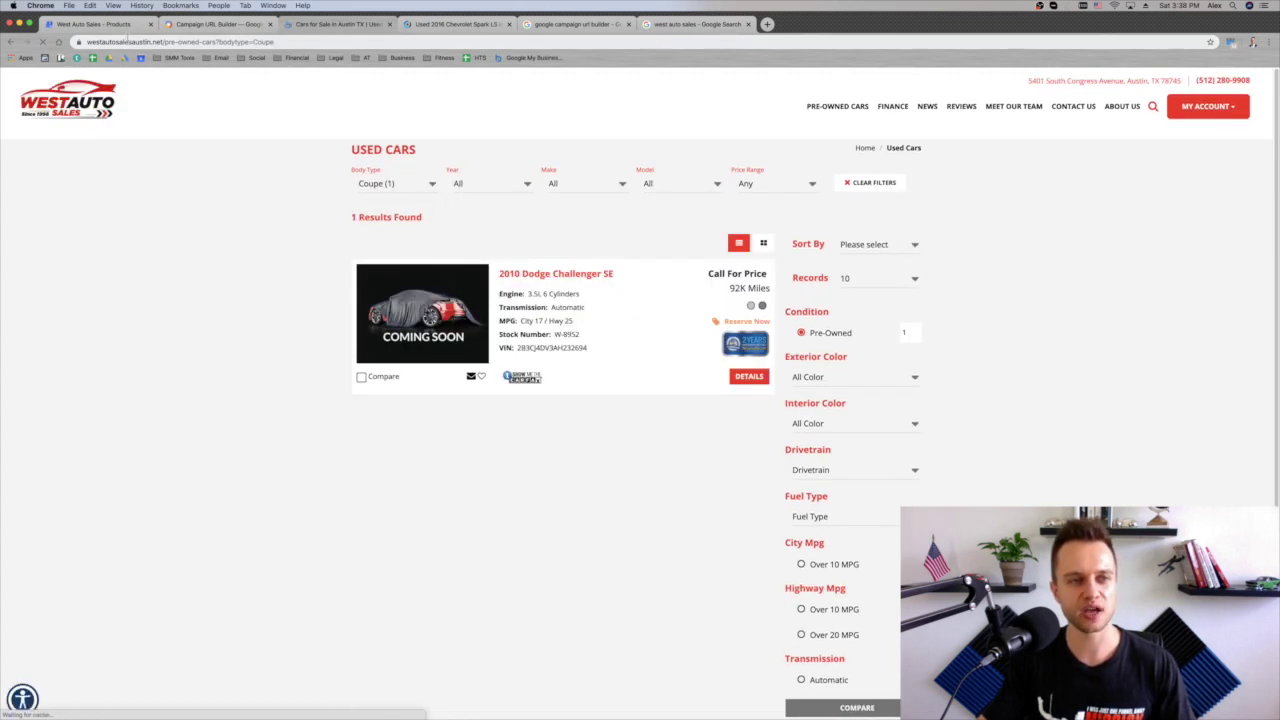
click(273, 42)
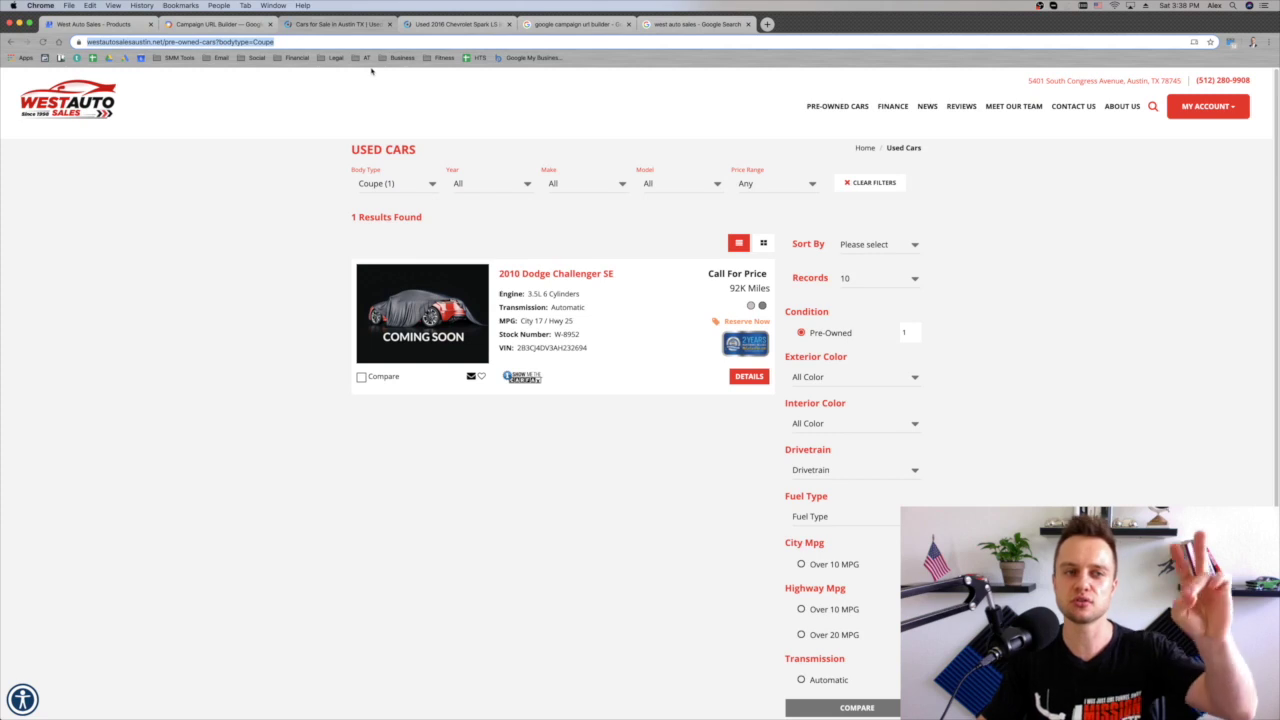
In the Campaign URL Builder, set the website URL to the Coupe inventory page and campaign content to products_coupes, and copy the generated URL.
click(228, 23)
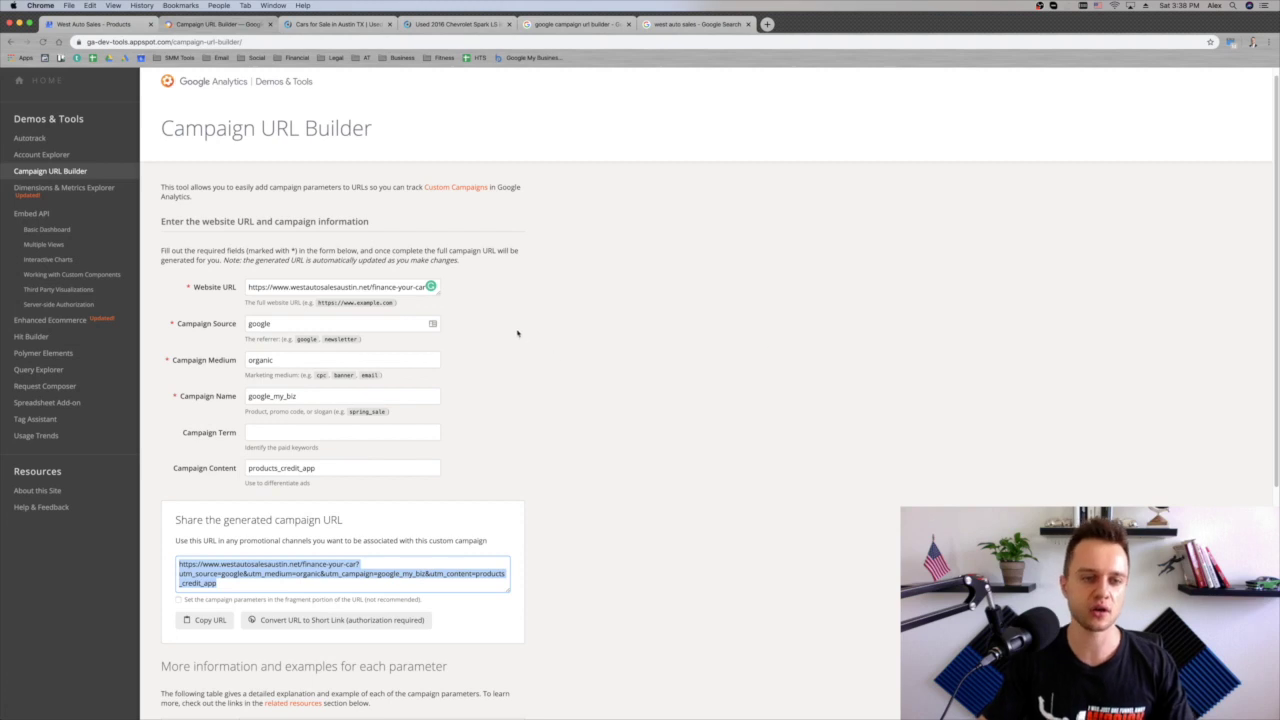
triple_click(378, 287)
key(super+v)
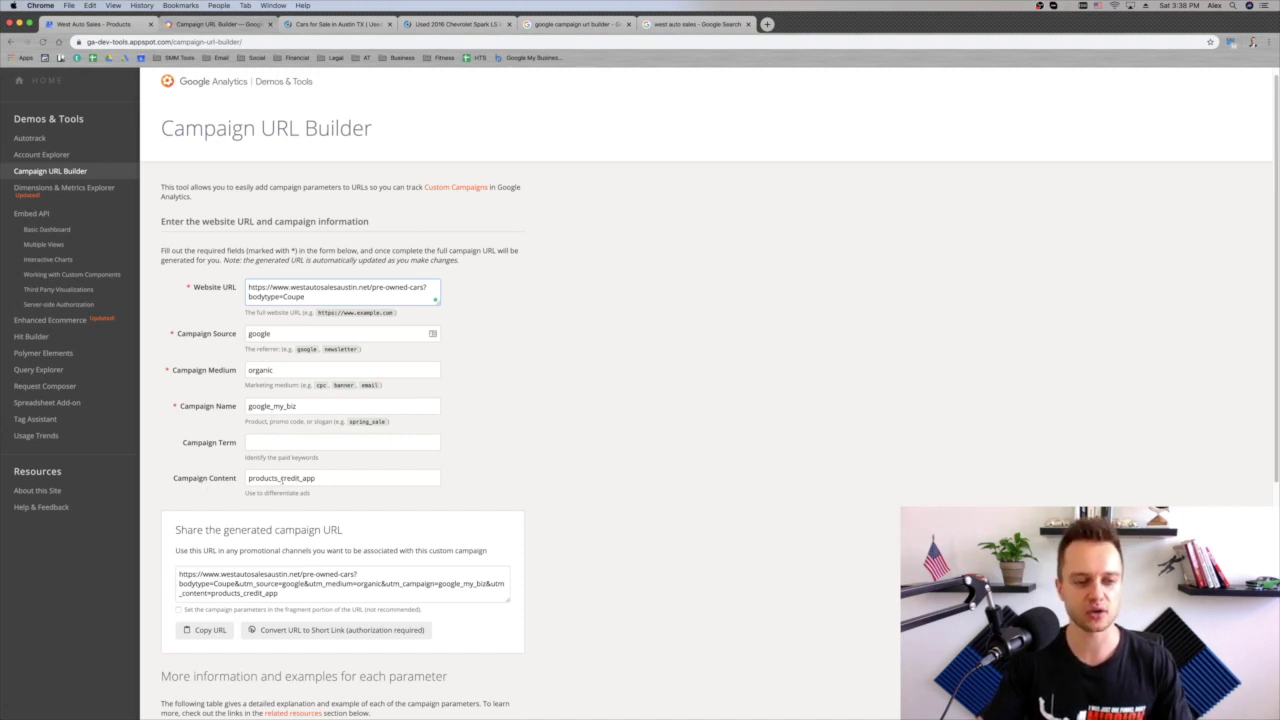
drag(313, 478, 283, 478)
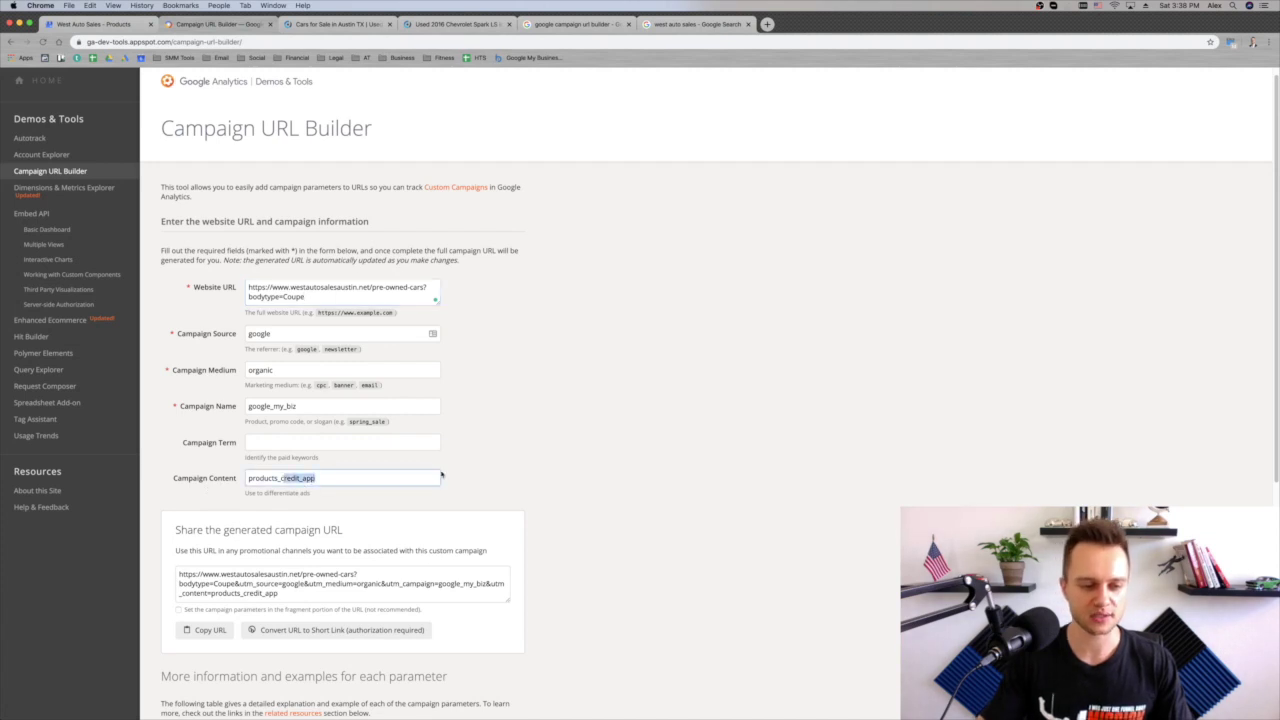
text(oupes)
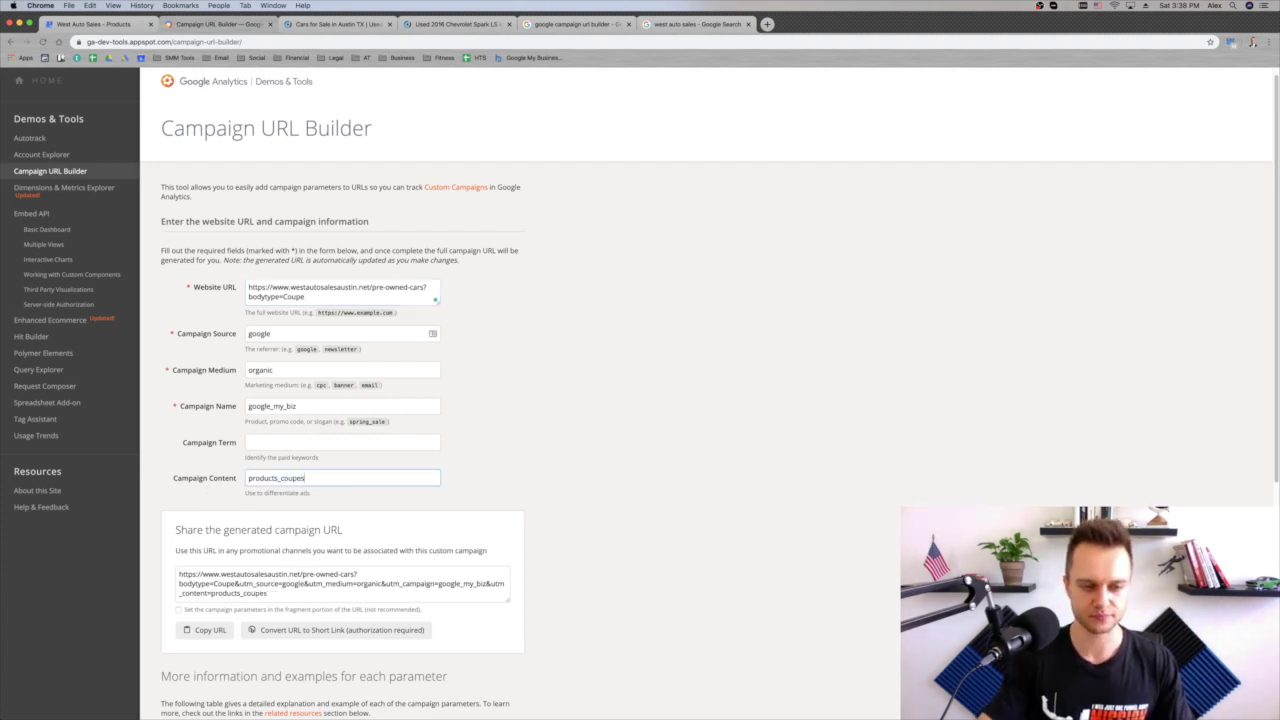
click(222, 628)
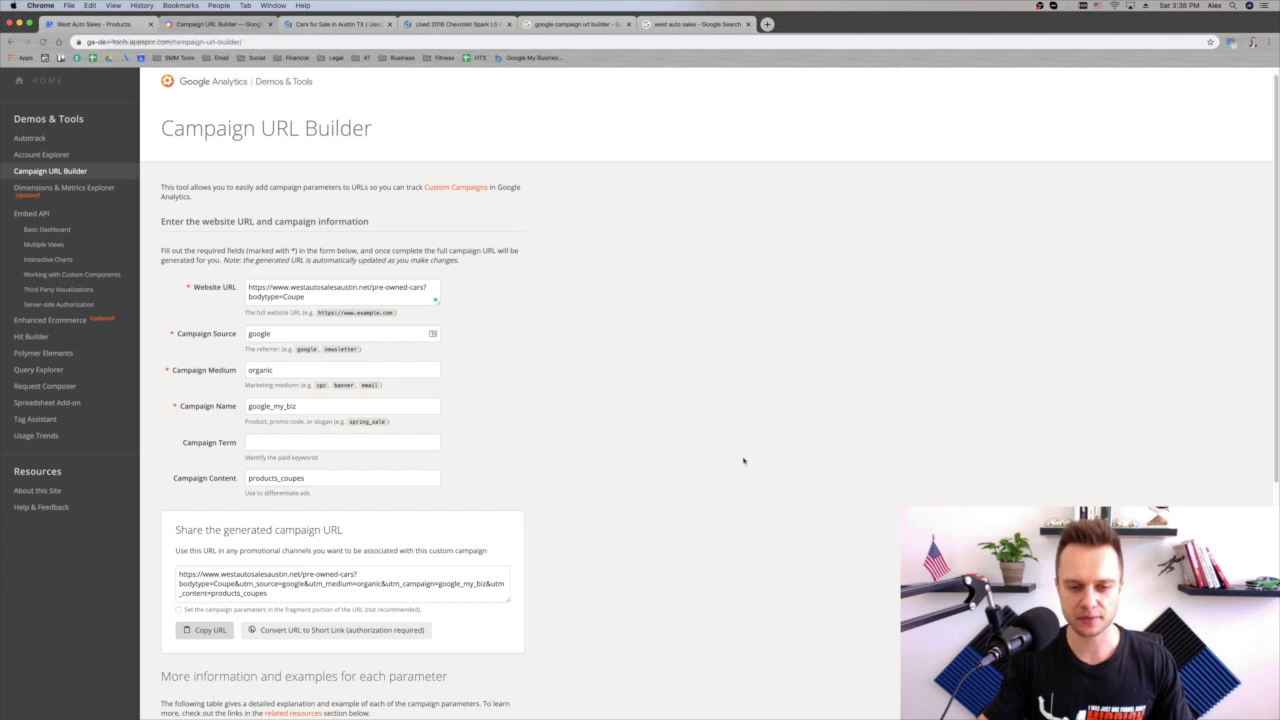
Paste the campaign URL as the Learn more button's link and save the 2010 Dodge Challenger SE in the new Coupes category.
click(71, 24)
click(634, 643)
scroll(634, 643, down, 1)
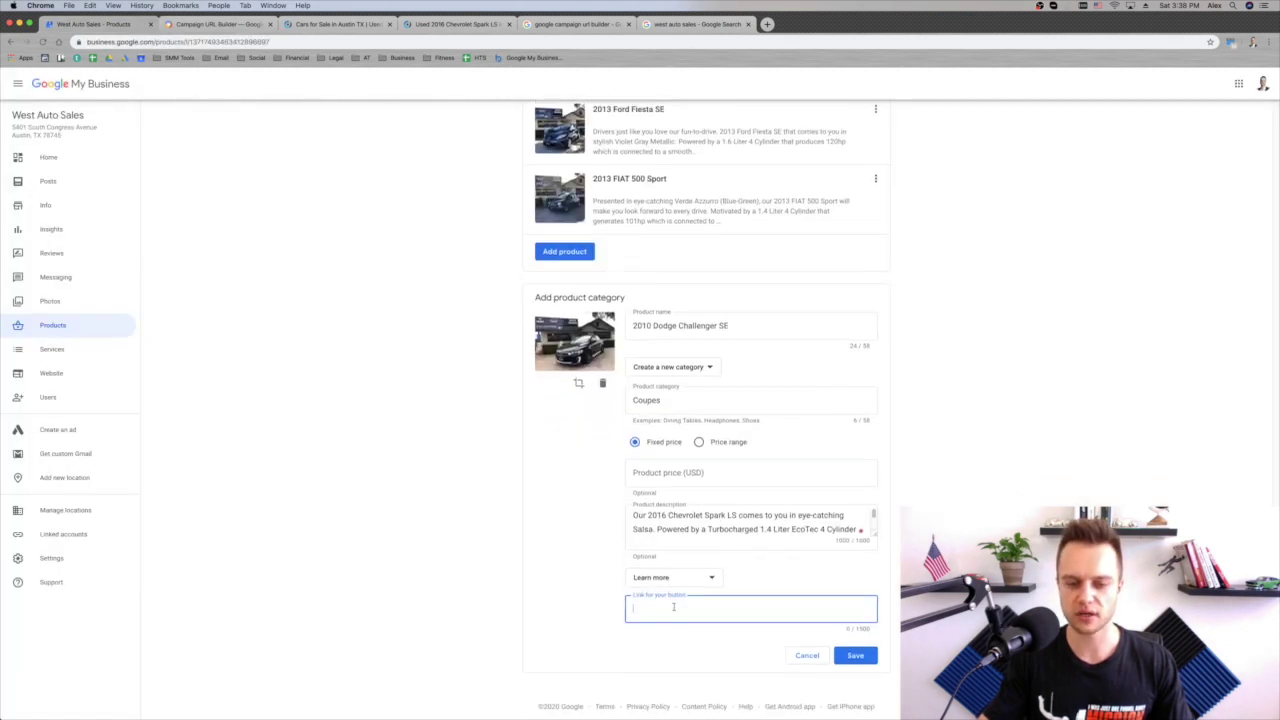
key(super+v)
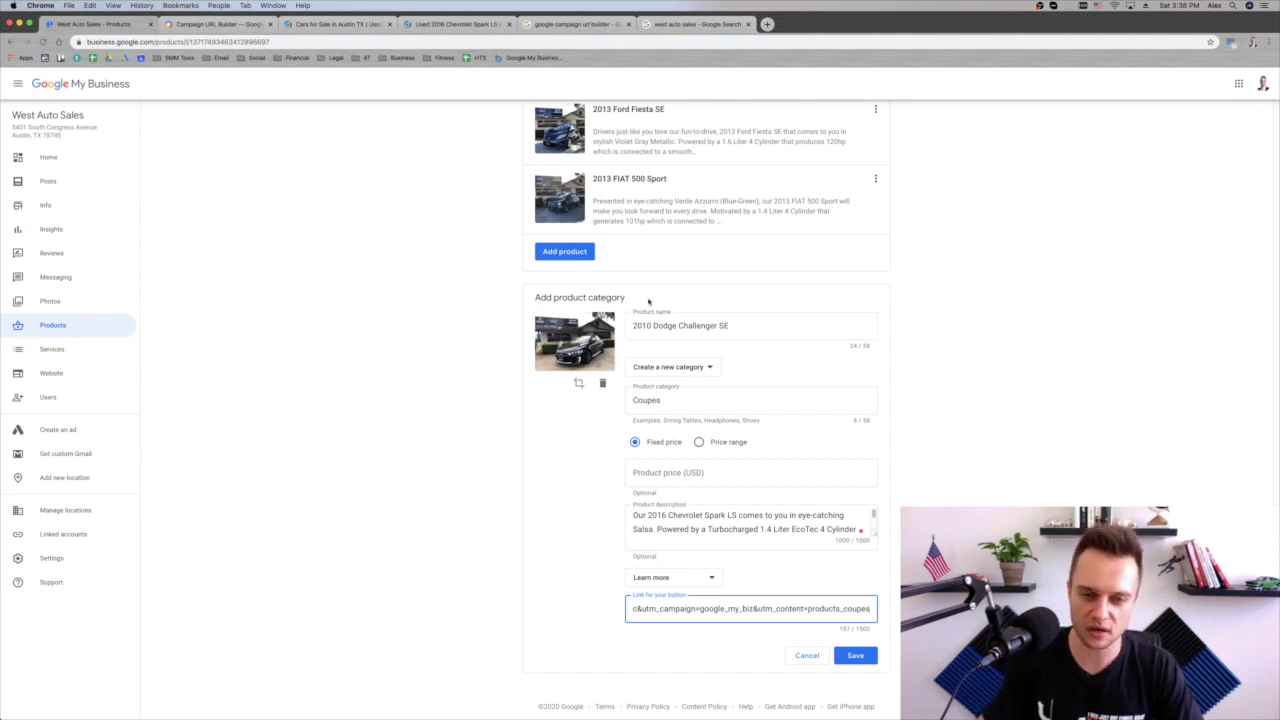
click(857, 656)
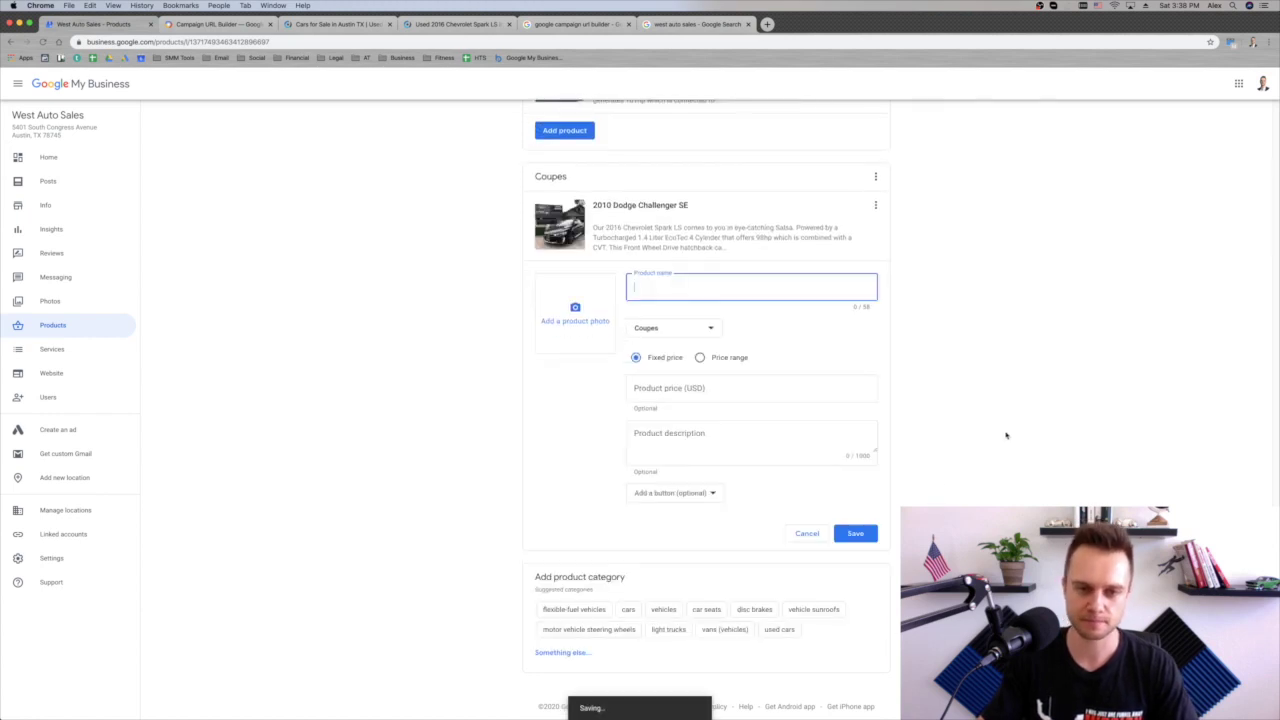
Review the listed products category by category, from Coupes and Hatchback back through SUV and Sedans to Trucks.
scroll(1006, 409, up, 3)
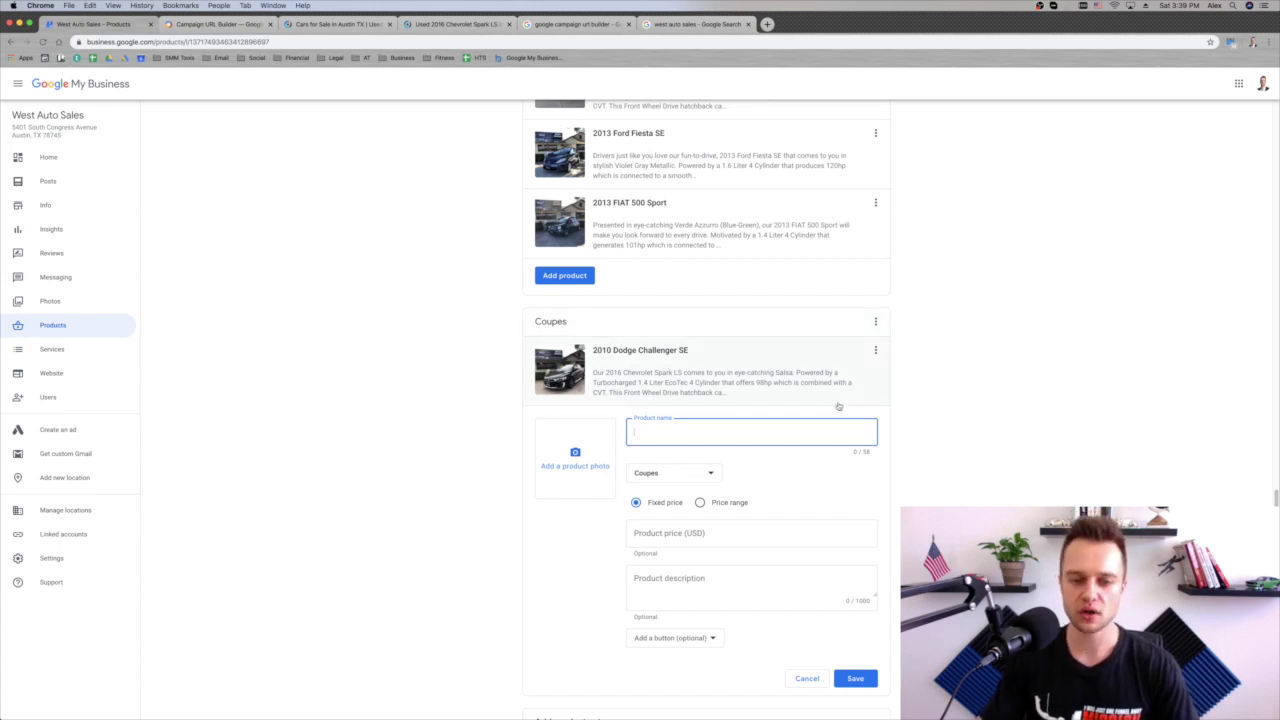
scroll(932, 438, down, 1)
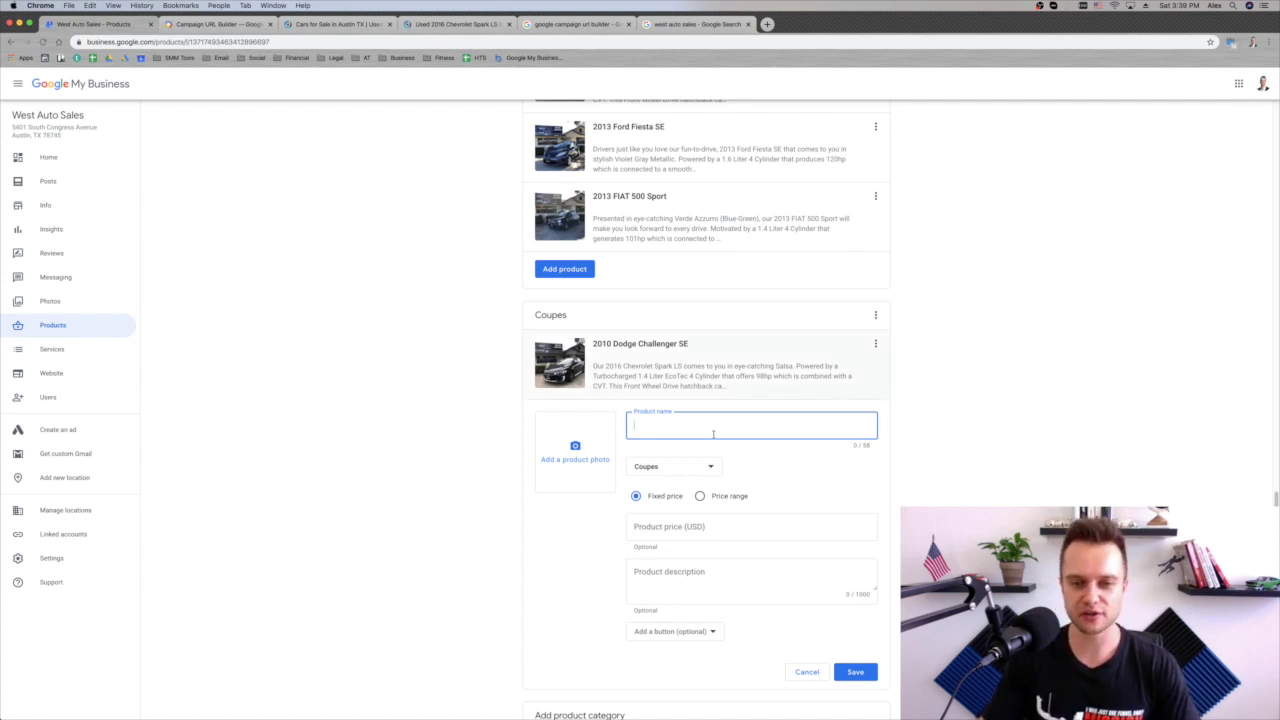
scroll(863, 360, up, 2)
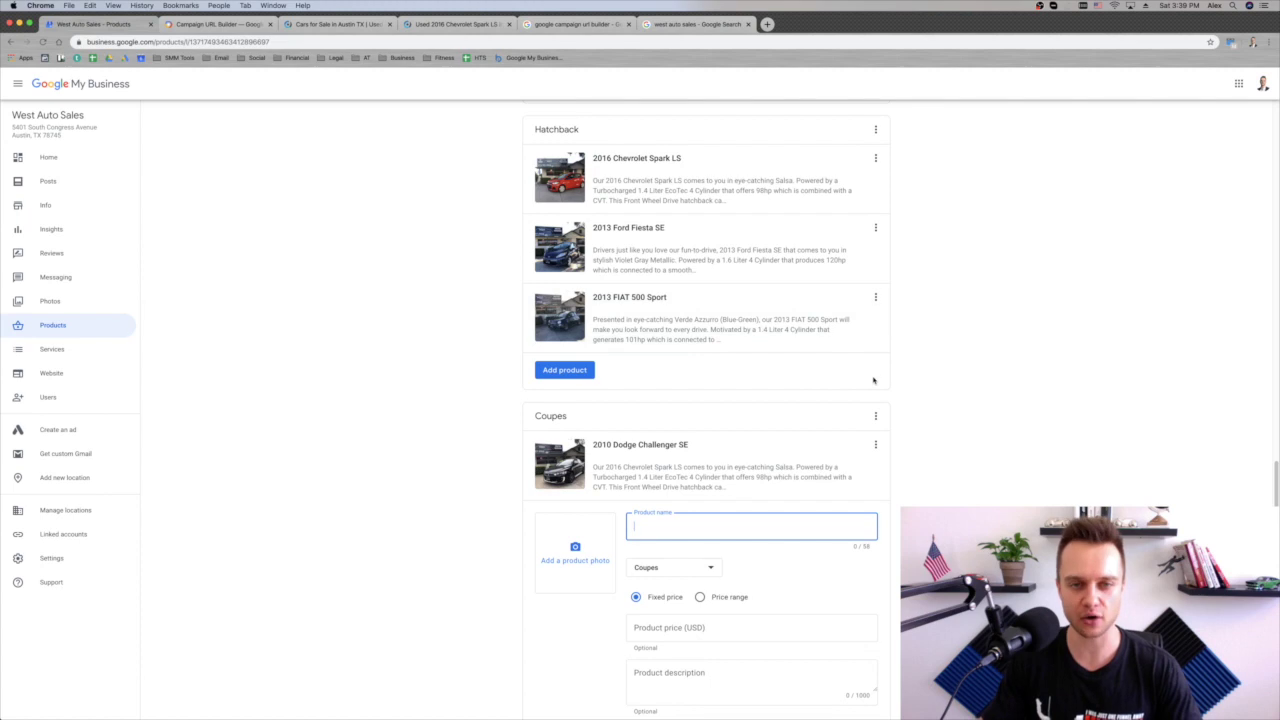
scroll(874, 379, up, 6)
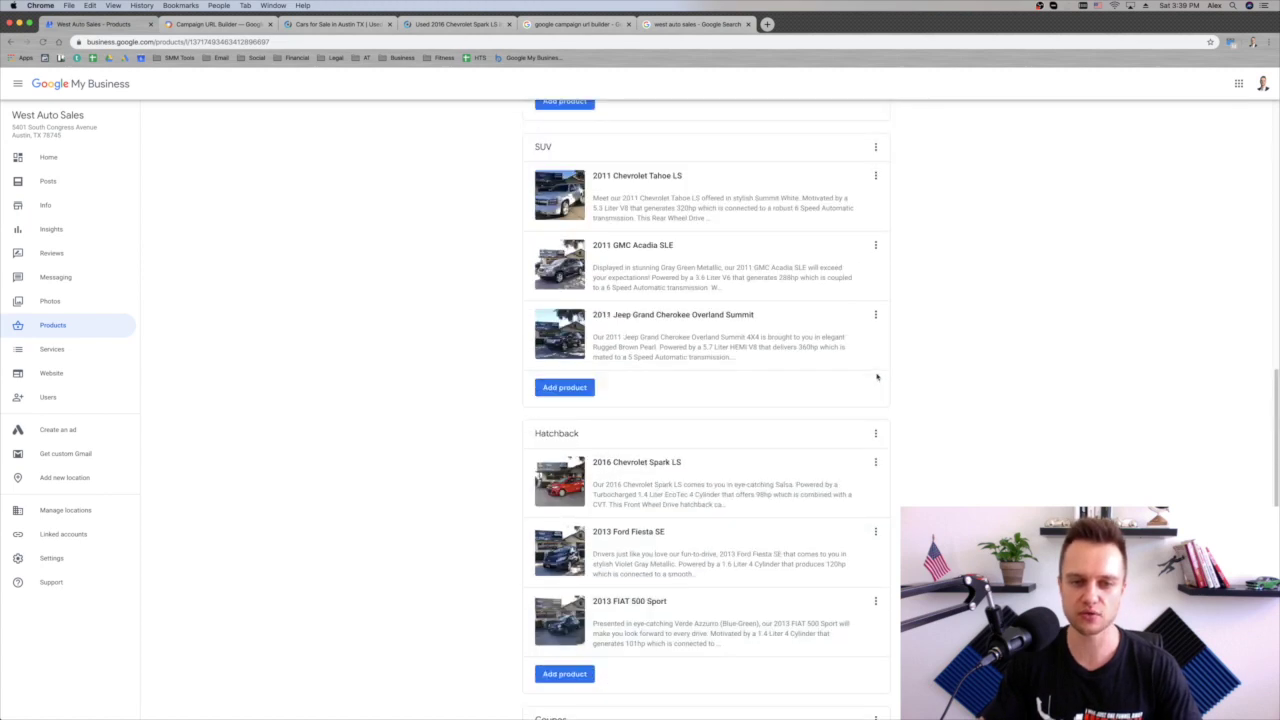
scroll(877, 377, up, 2)
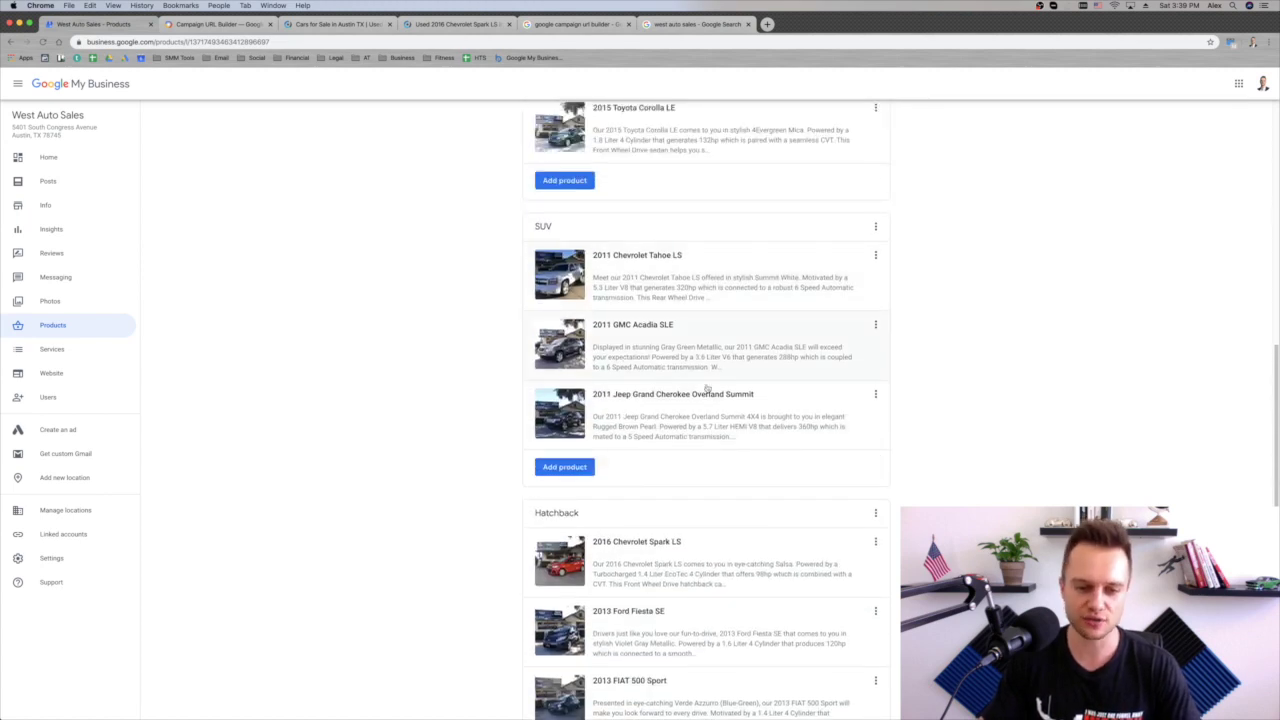
scroll(816, 404, down, 3)
scroll(653, 261, up, 1)
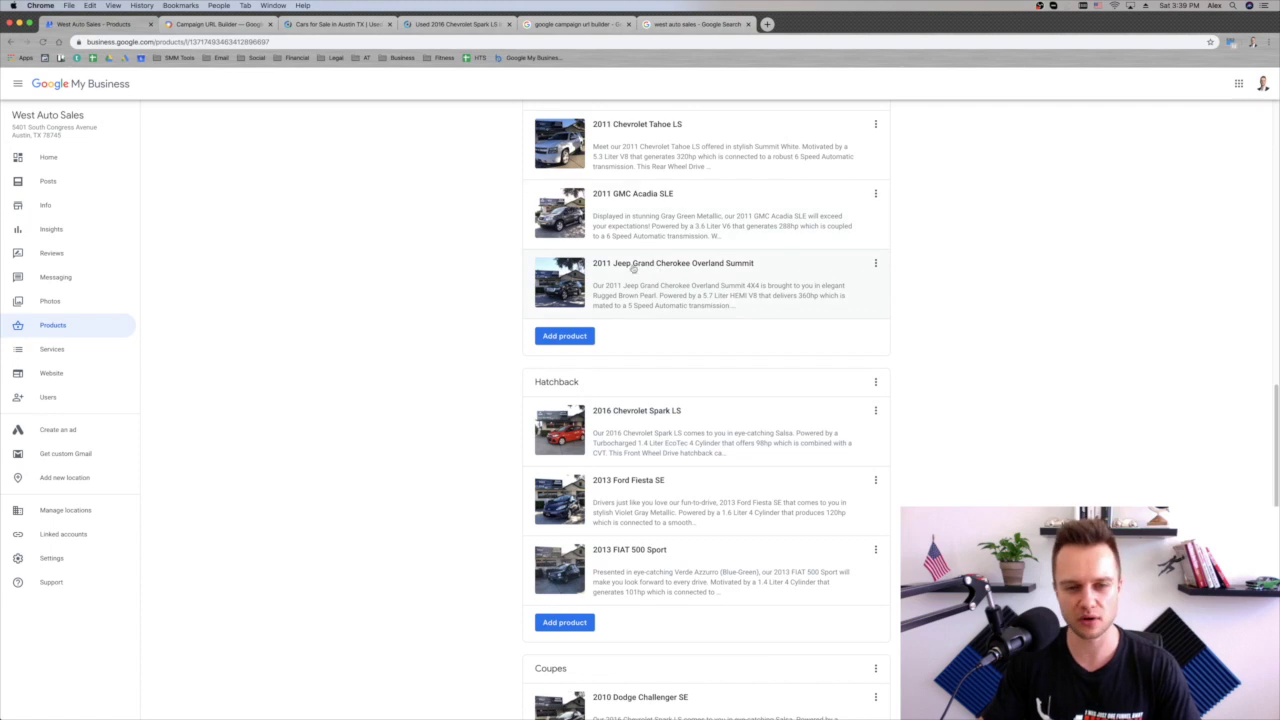
scroll(640, 265, up, 1)
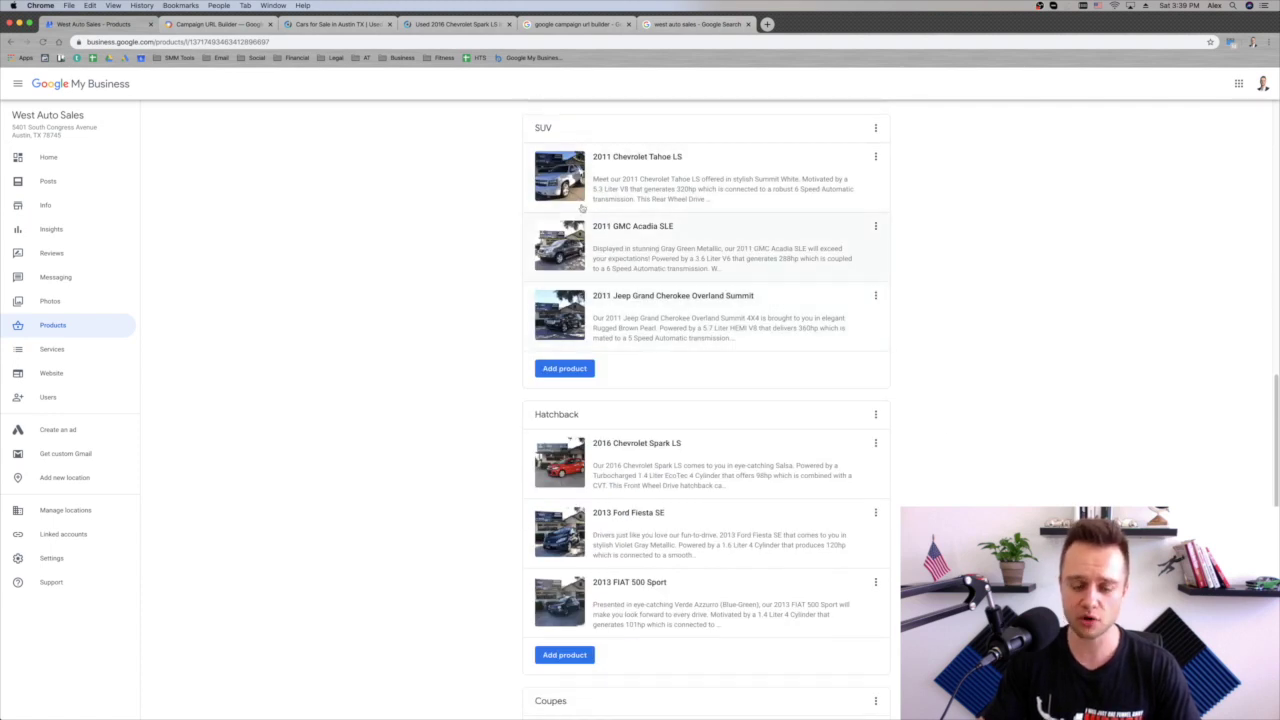
scroll(681, 521, down, 1)
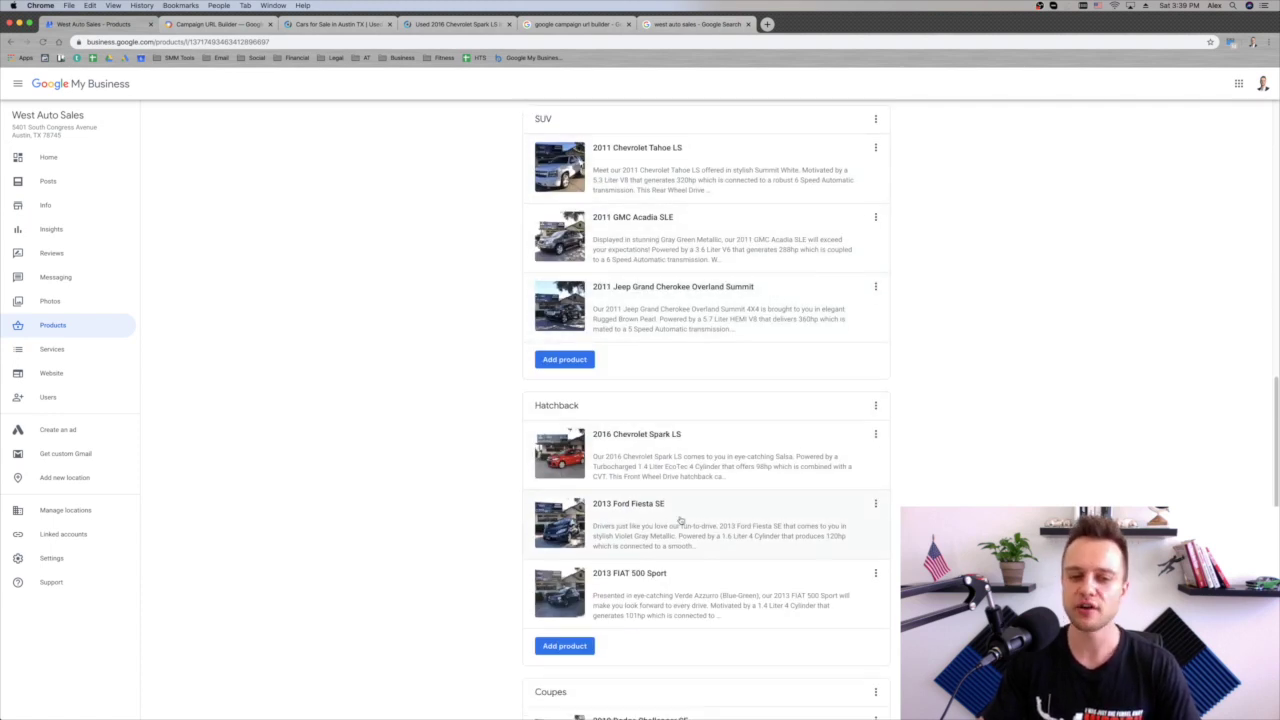
scroll(660, 470, up, 5)
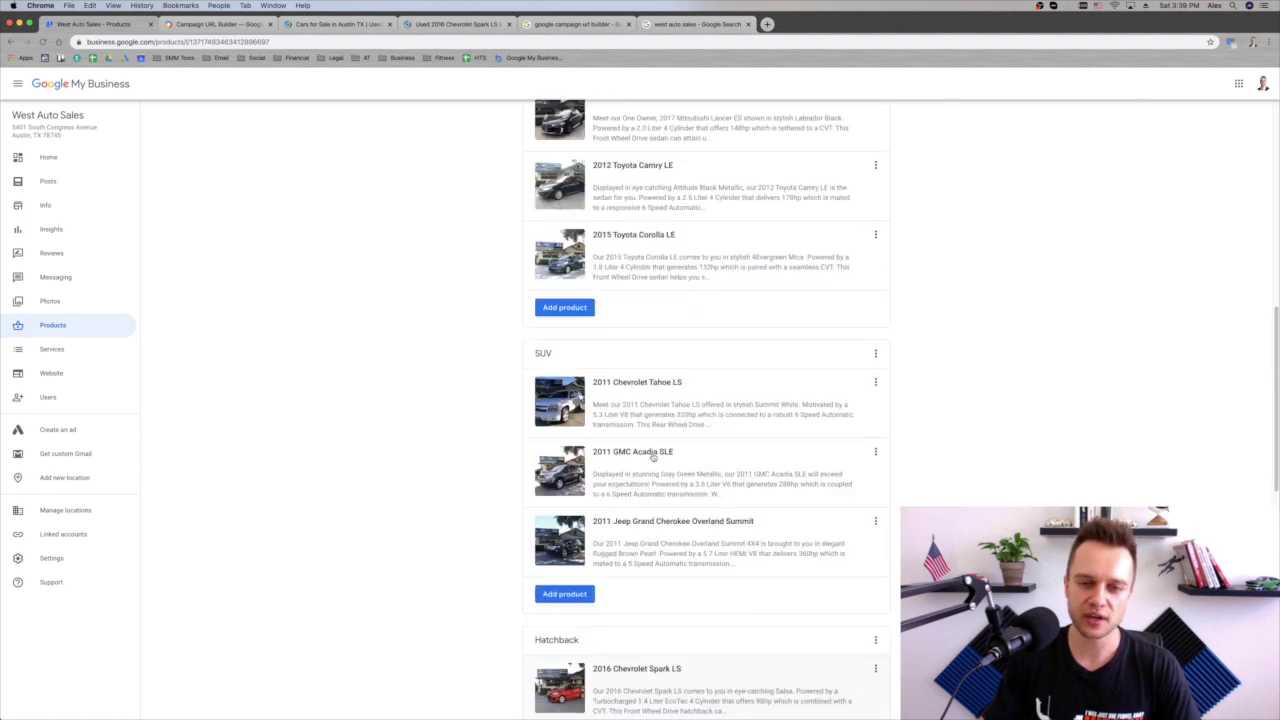
scroll(688, 444, up, 2)
scroll(688, 444, up, 4)
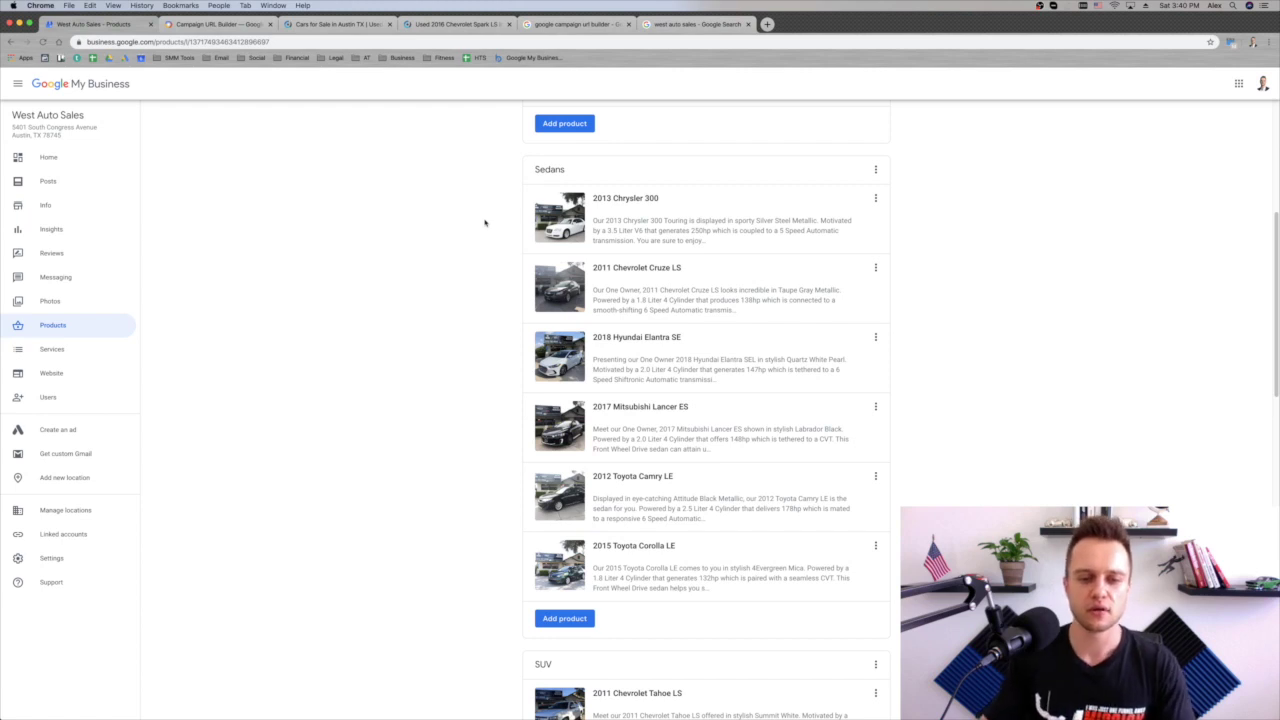
scroll(616, 231, up, 5)
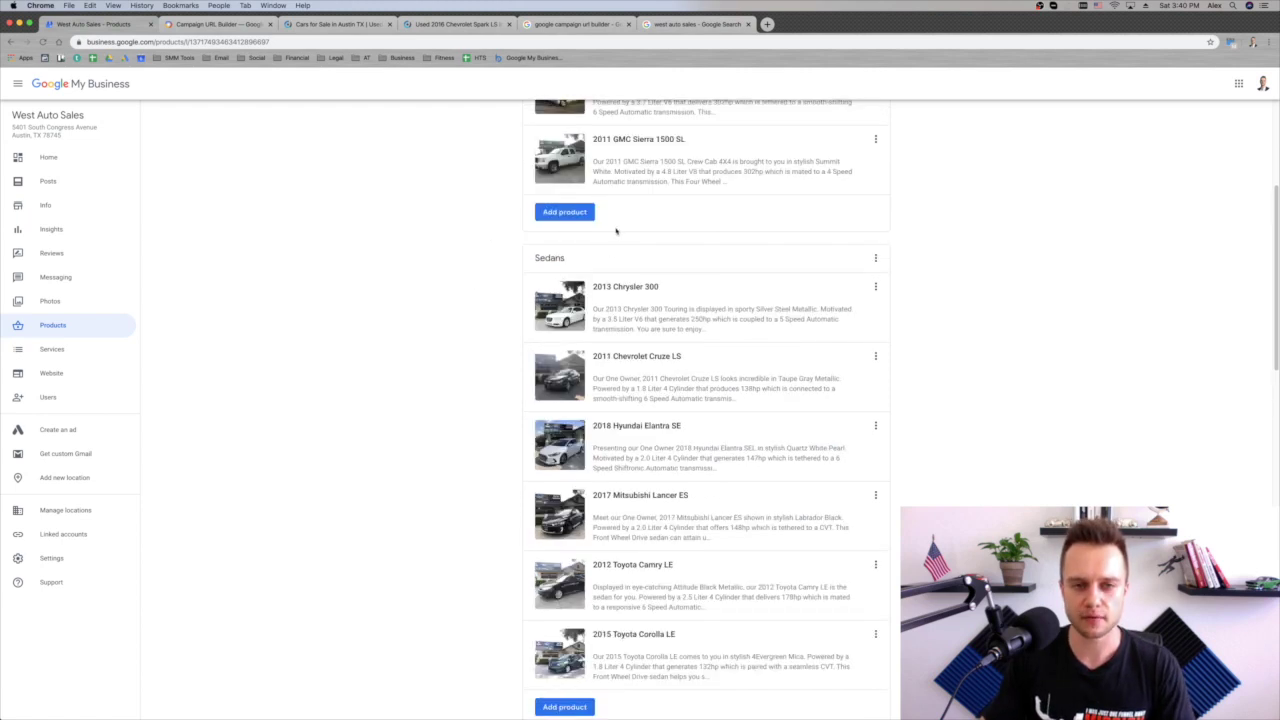
scroll(616, 231, up, 1)
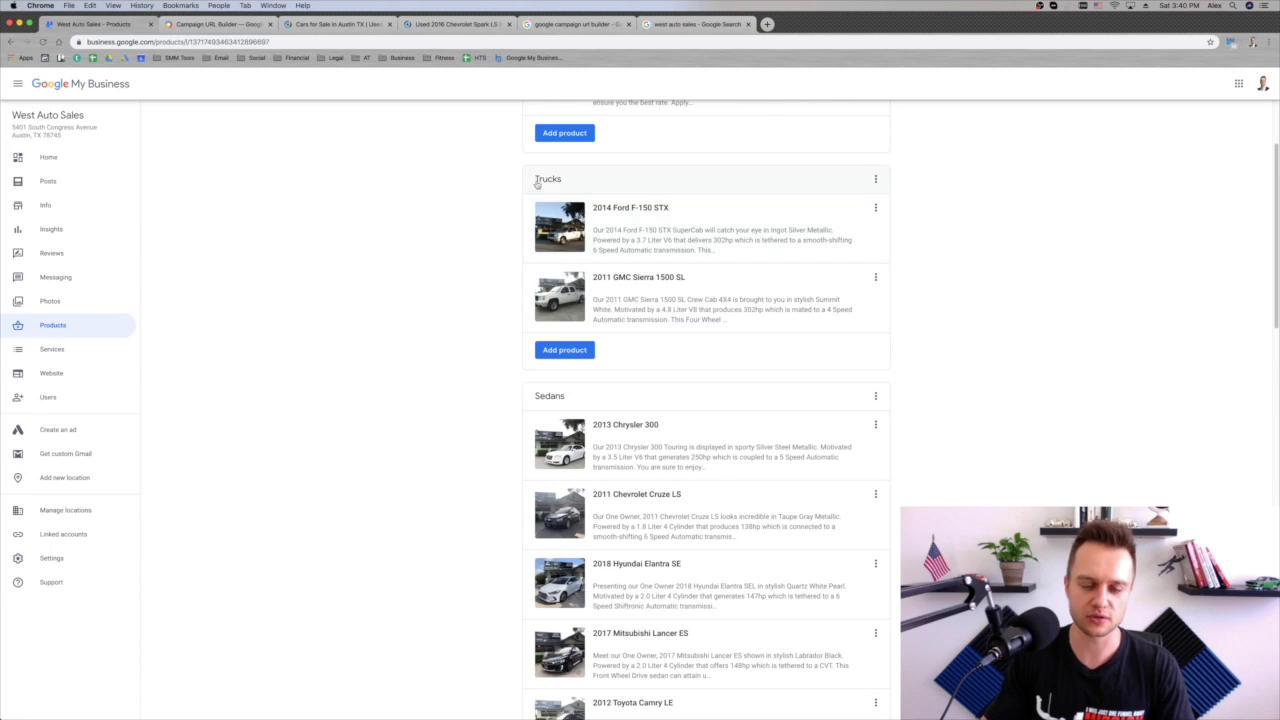
scroll(667, 257, up, 1)
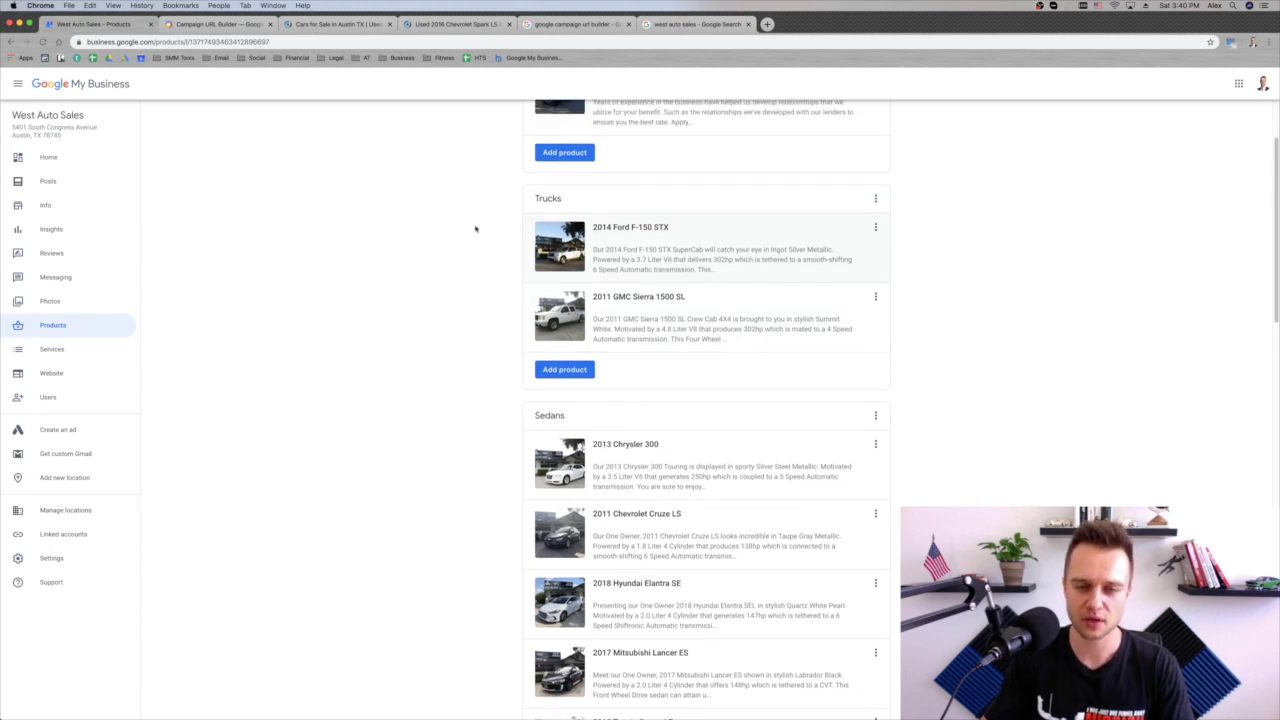
scroll(490, 234, down, 1)
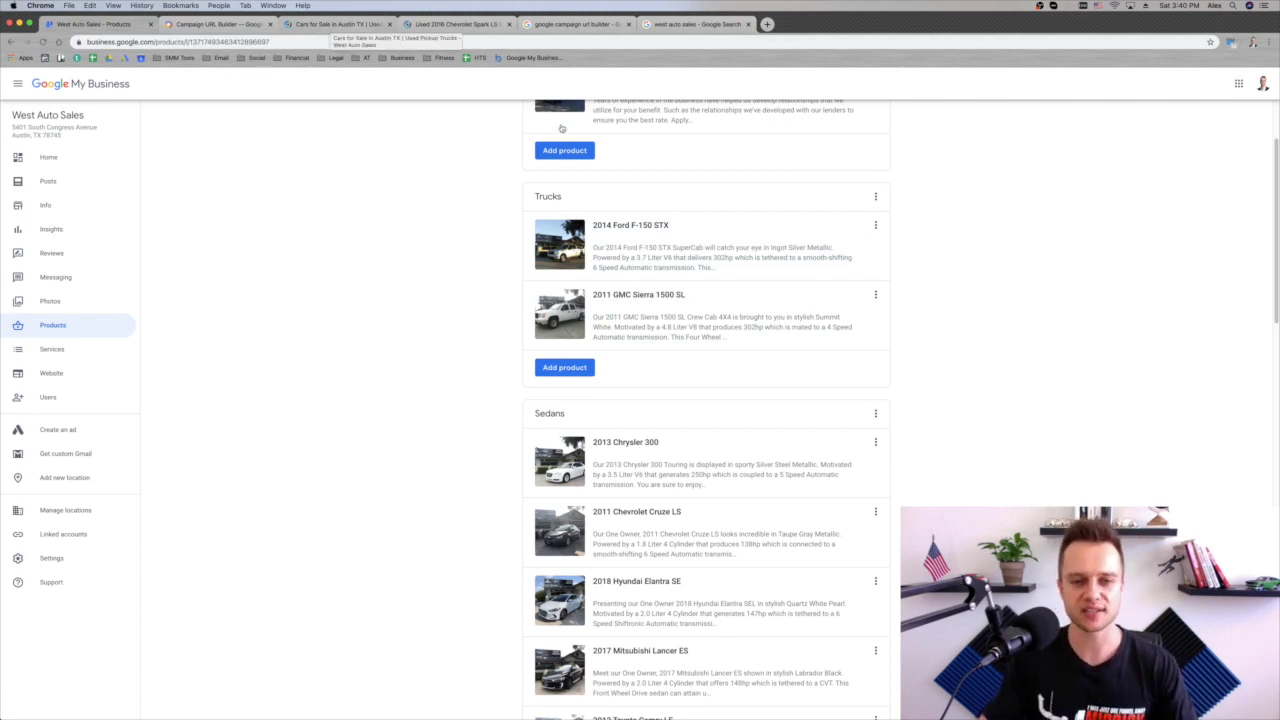
On the dealership website, reset the used car inventory's body type filter to All and list the available body types.
click(338, 24)
click(413, 184)
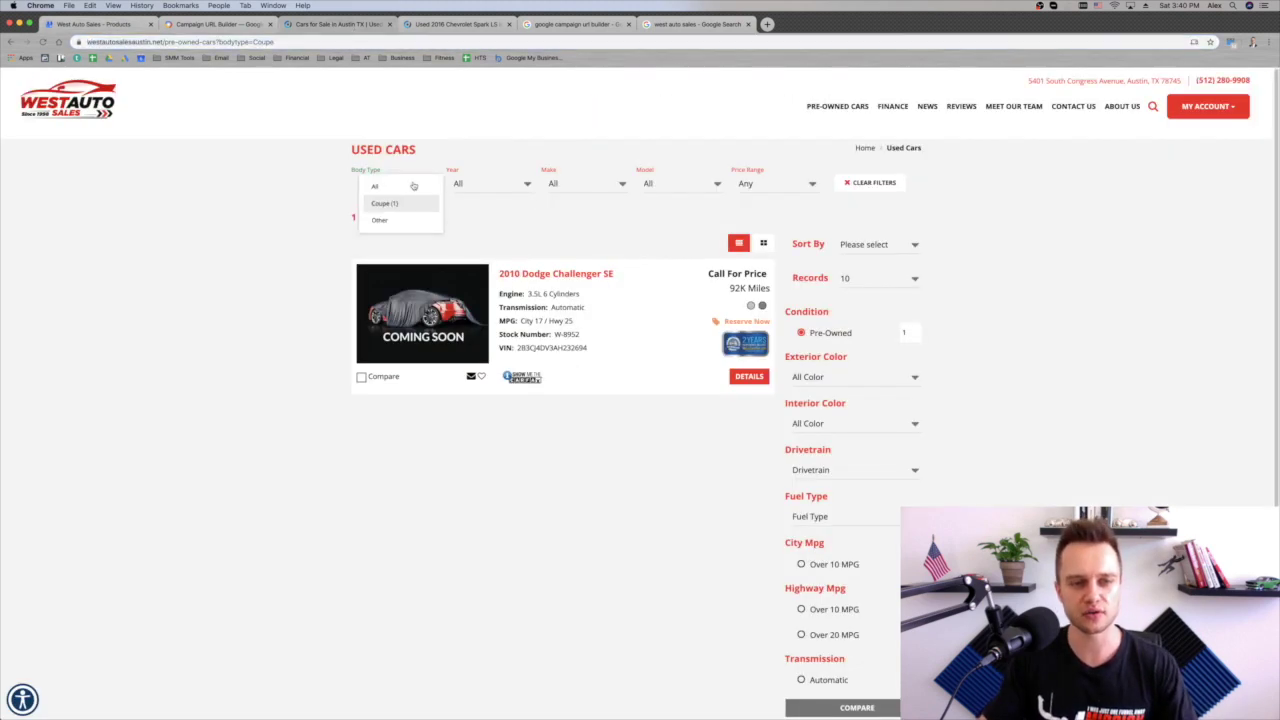
click(396, 188)
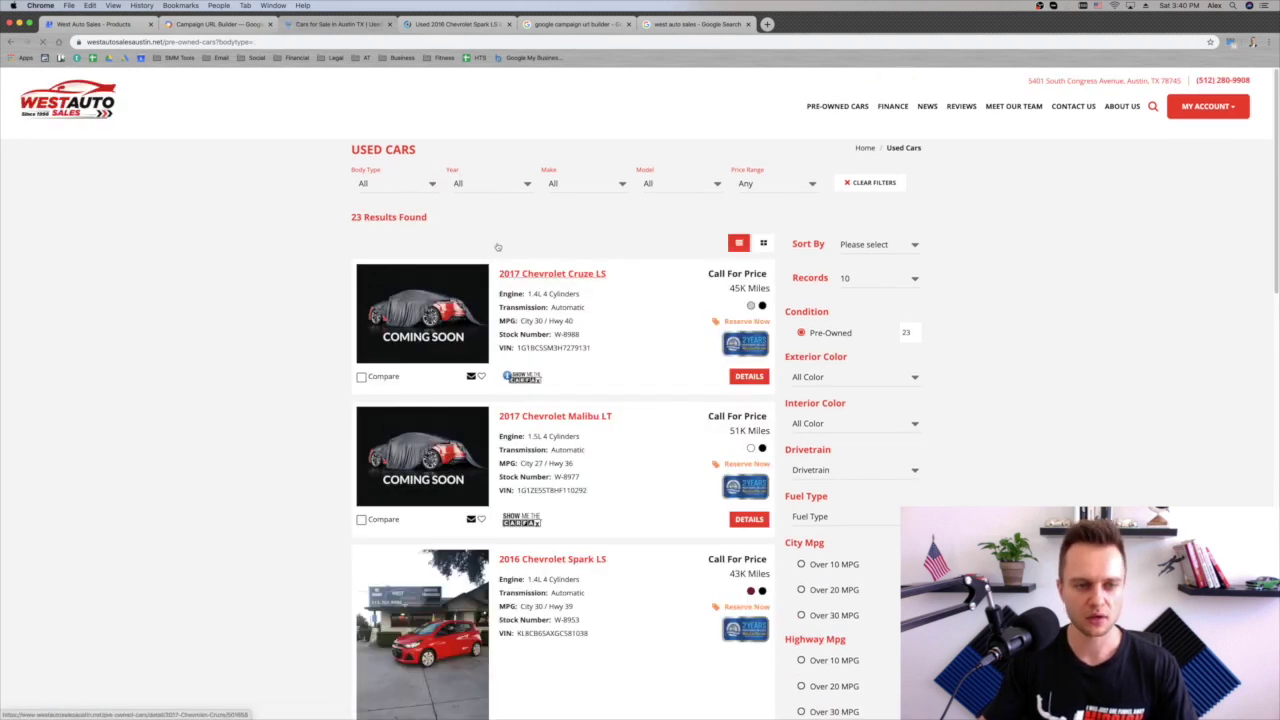
click(426, 184)
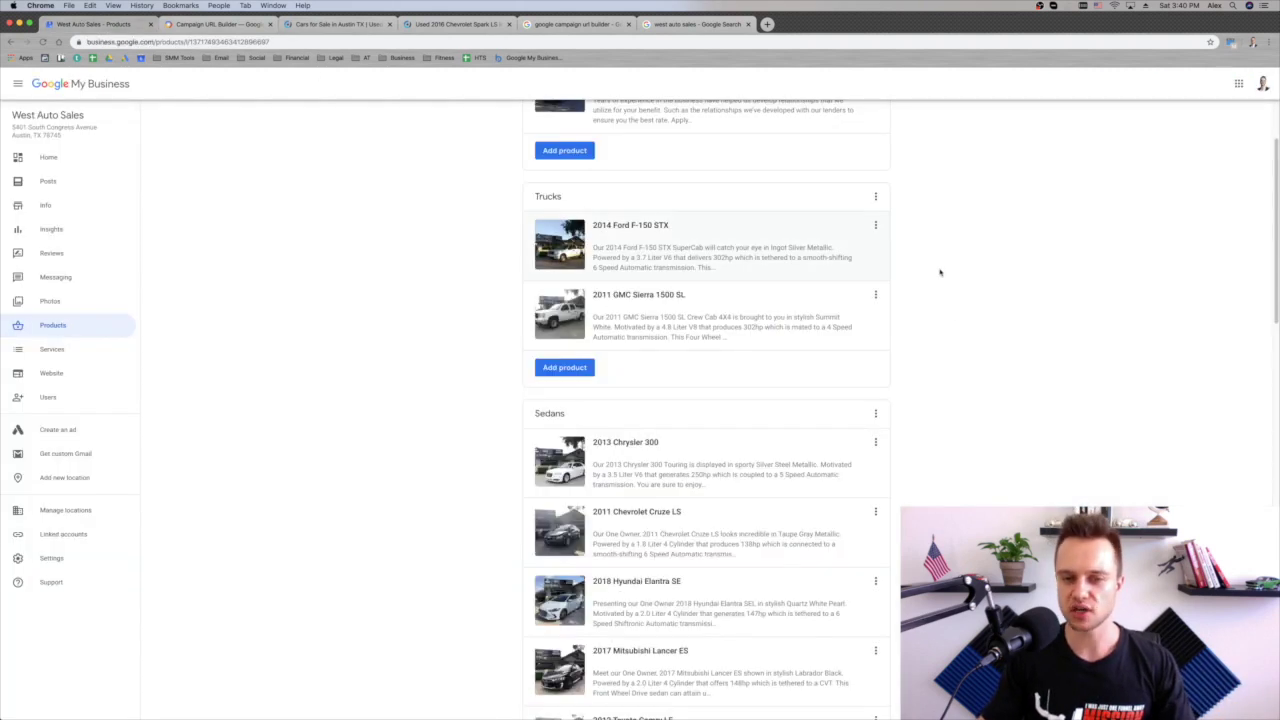
In Google My Business, start a product in a new category named Trucks.
scroll(950, 300, down, 10)
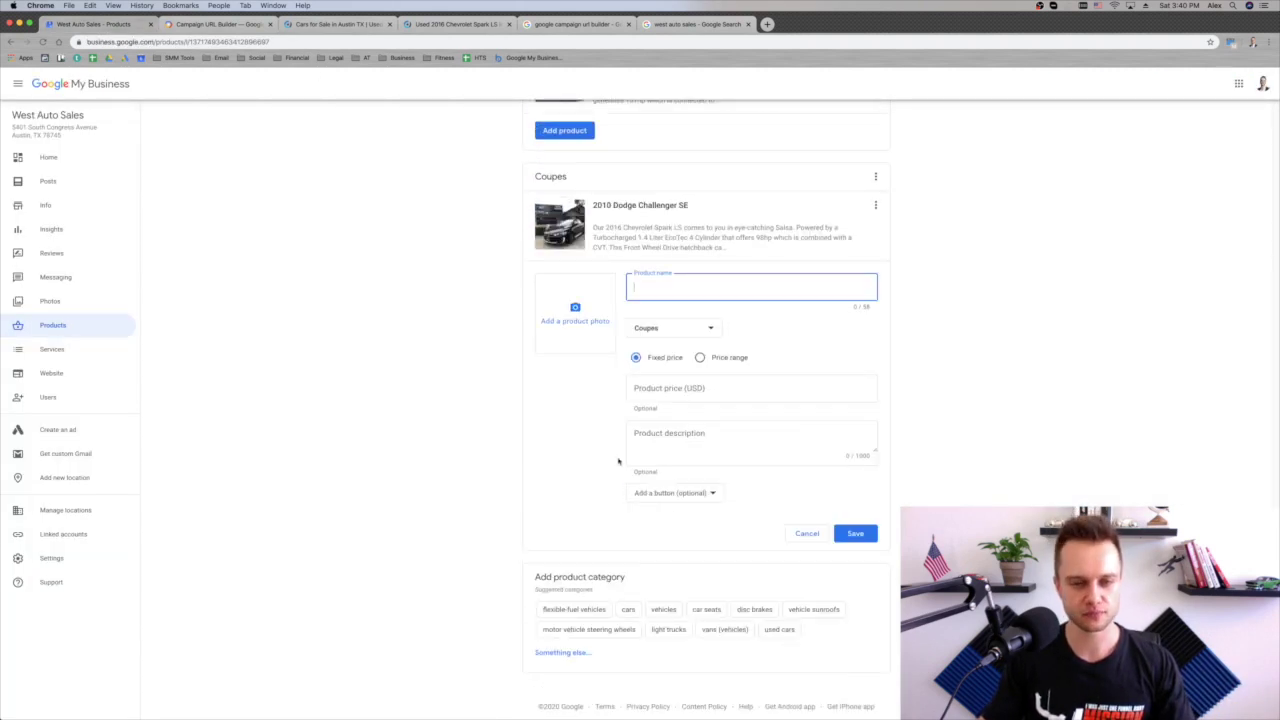
click(563, 652)
click(700, 441)
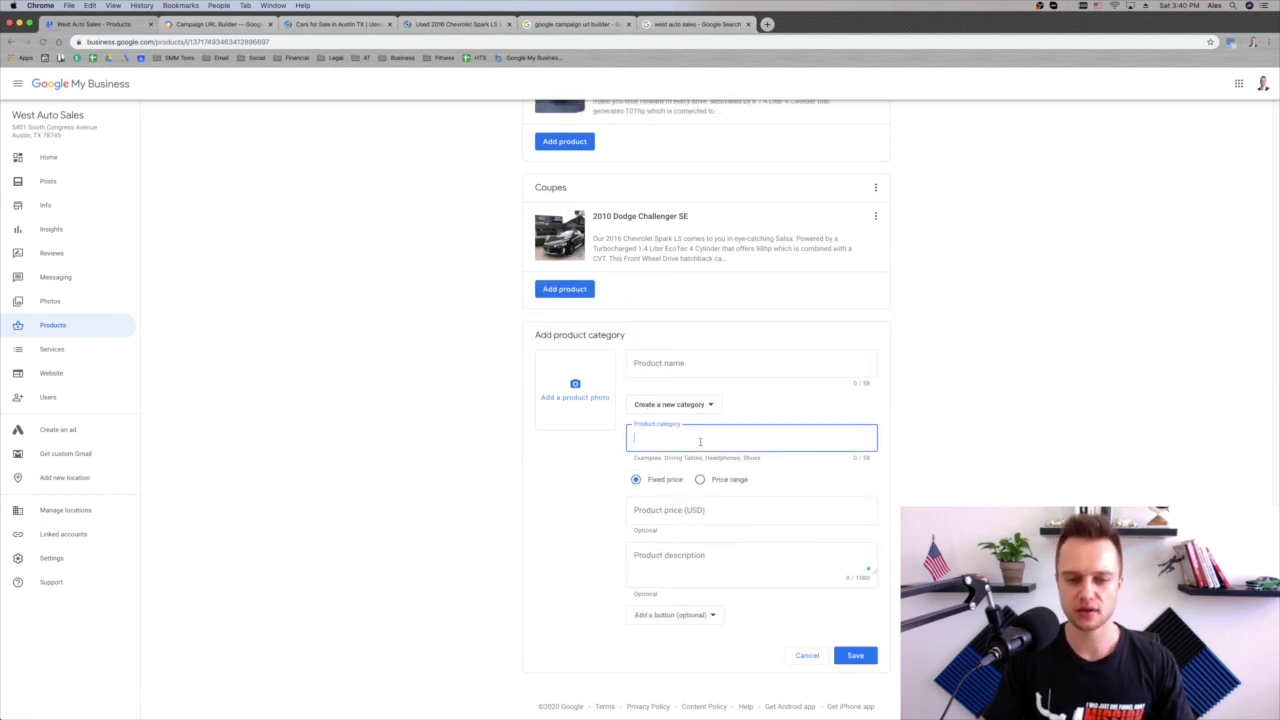
text(Trucks)
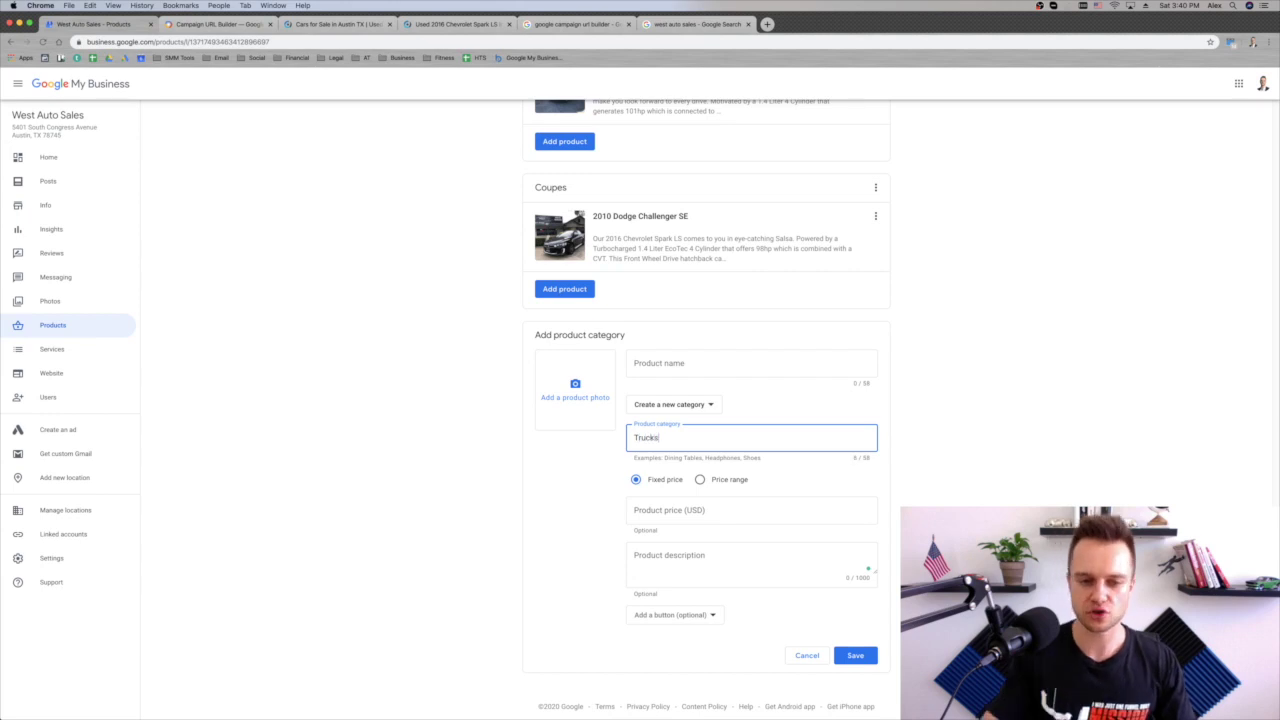
click(698, 365)
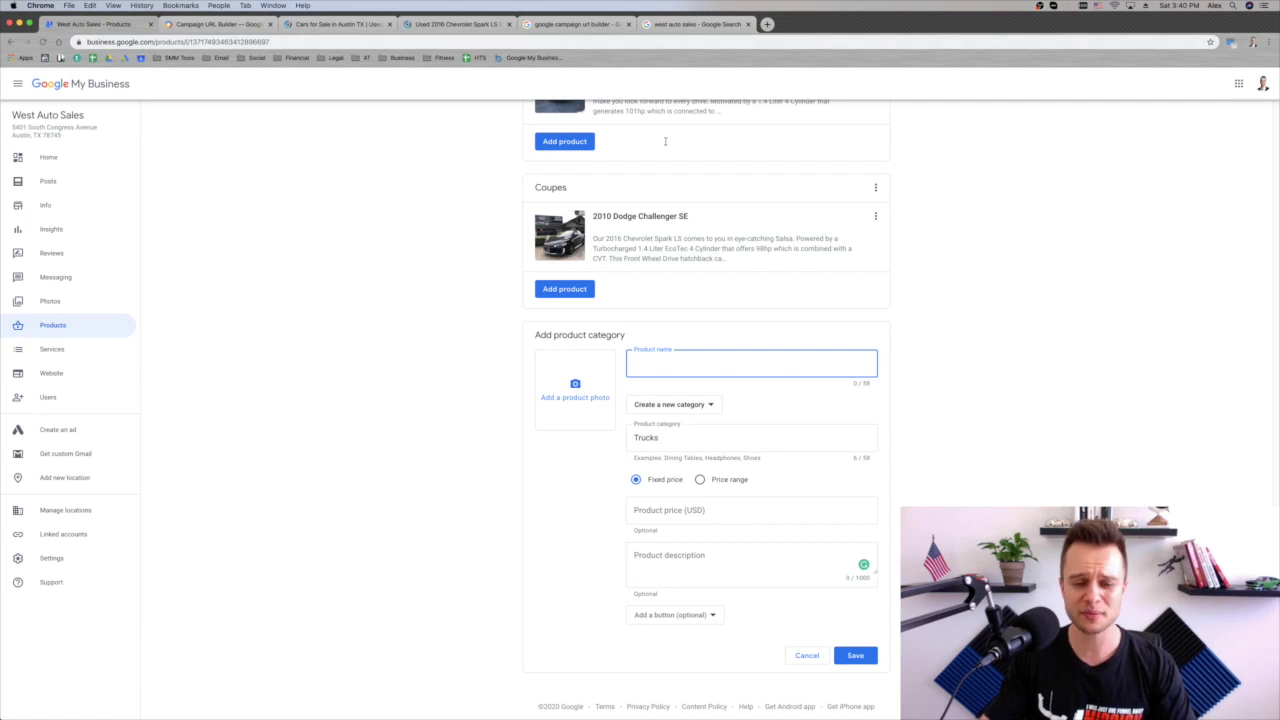
Open the 2016 Chevrolet Spark LS detail page from the dealership's inventory and return to the product form.
click(361, 27)
scroll(438, 570, down, 2)
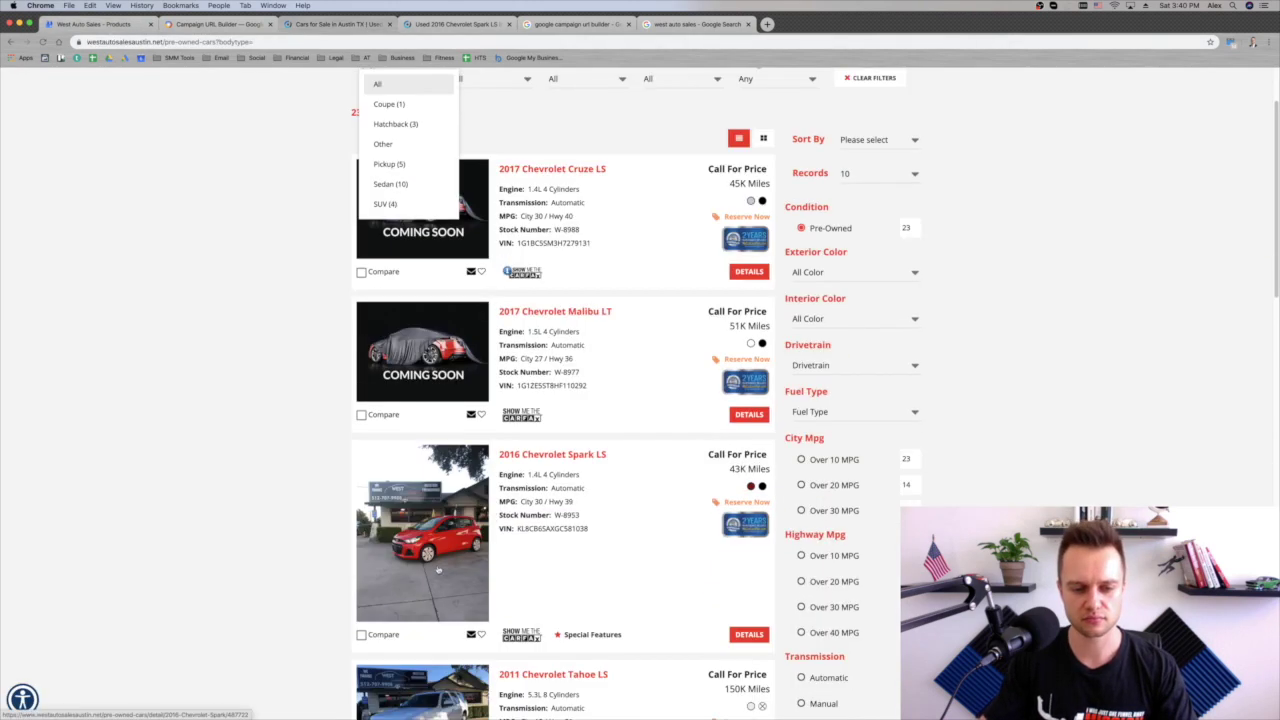
click(445, 515)
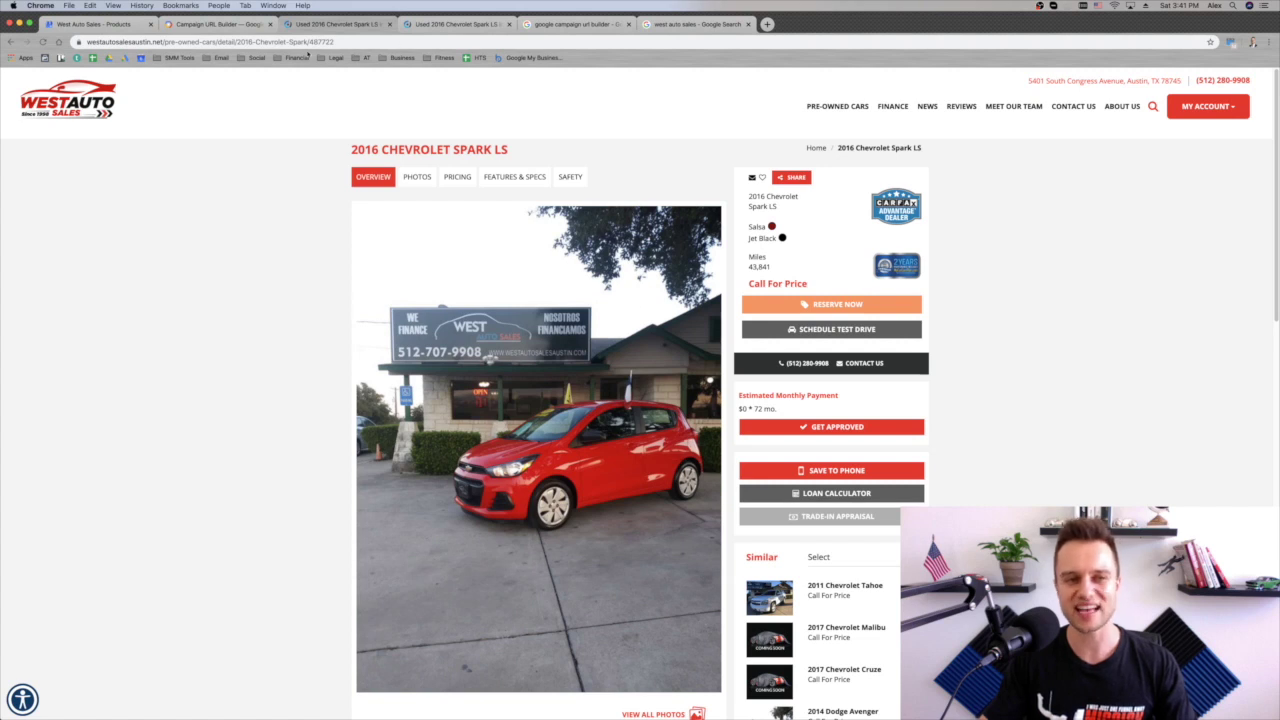
key(super+1)
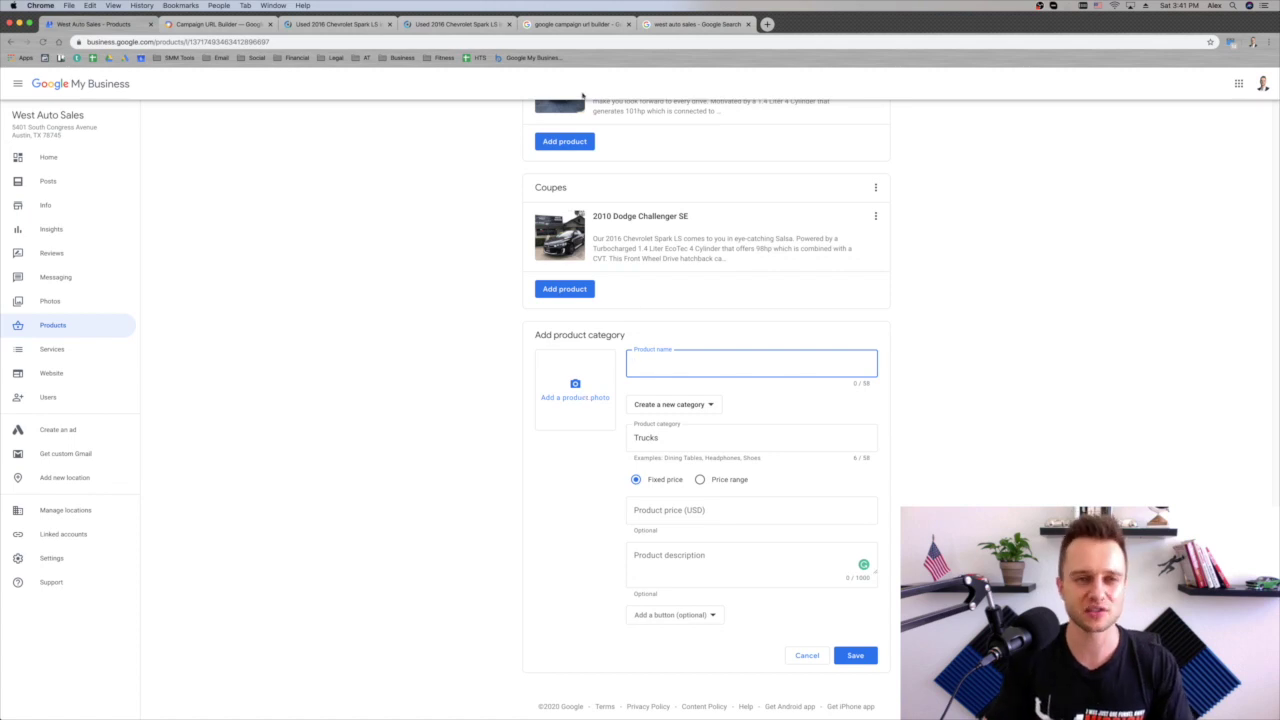
Capture a screenshot of the red car's photo on the 2016 Chevrolet Spark LS detail page.
click(477, 30)
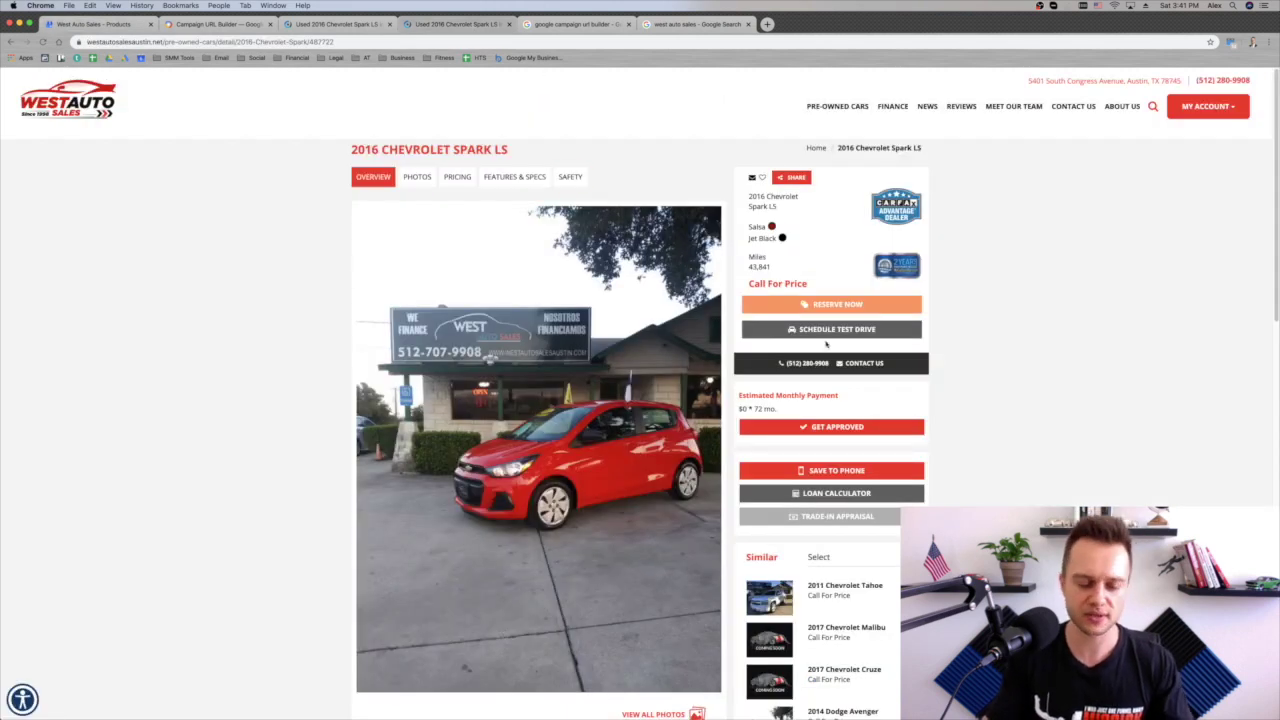
key(super+shift+4)
drag(356, 283, 721, 612)
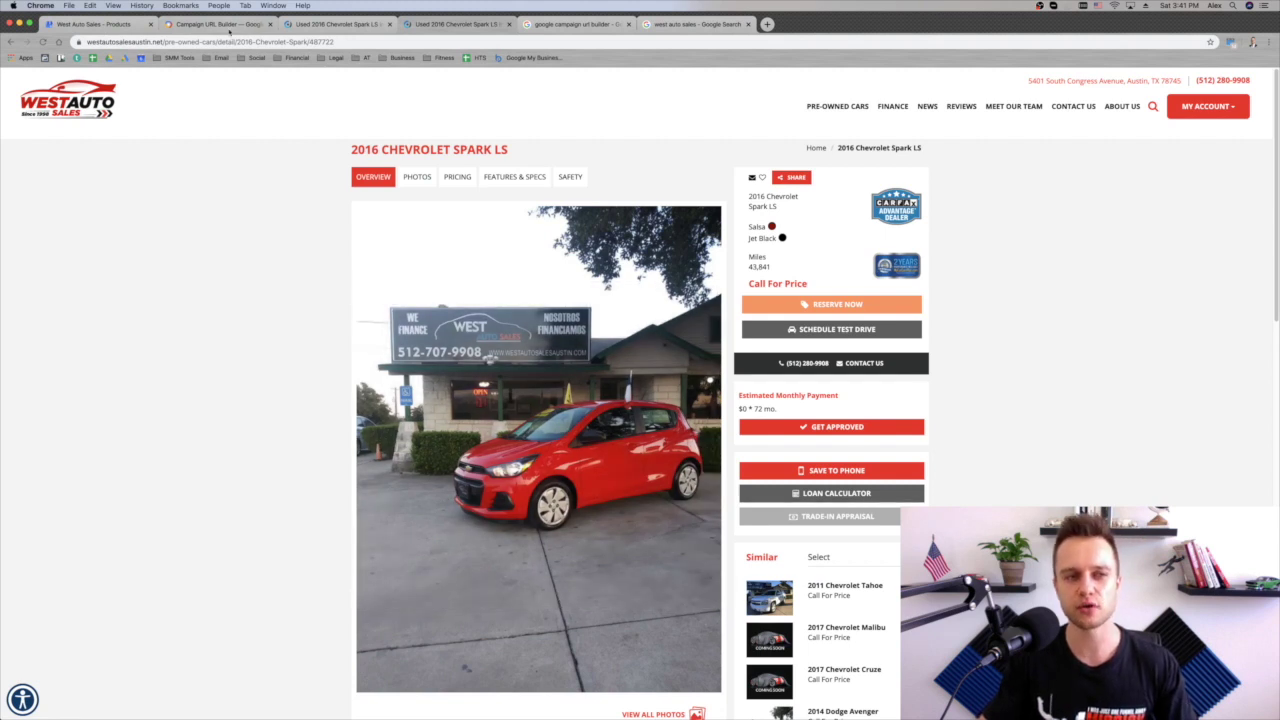
Add a Learn more button to the new Trucks product in Google My Business.
click(108, 25)
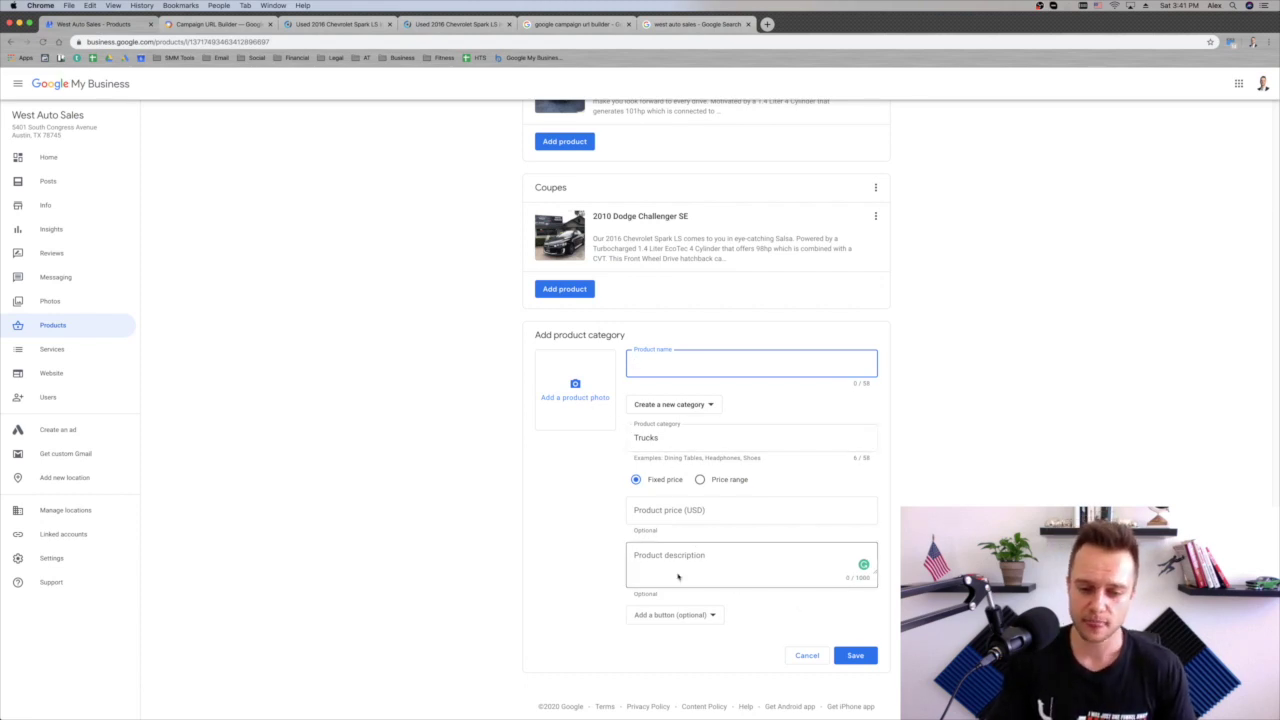
click(672, 615)
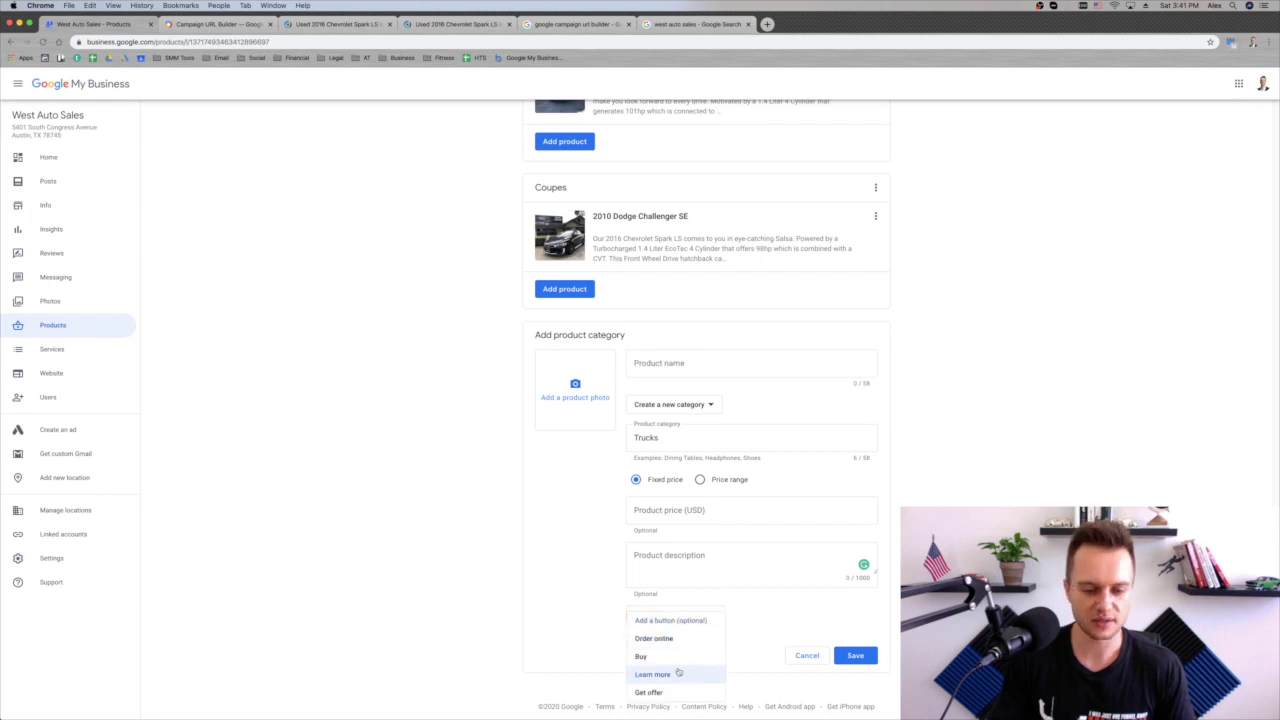
click(677, 673)
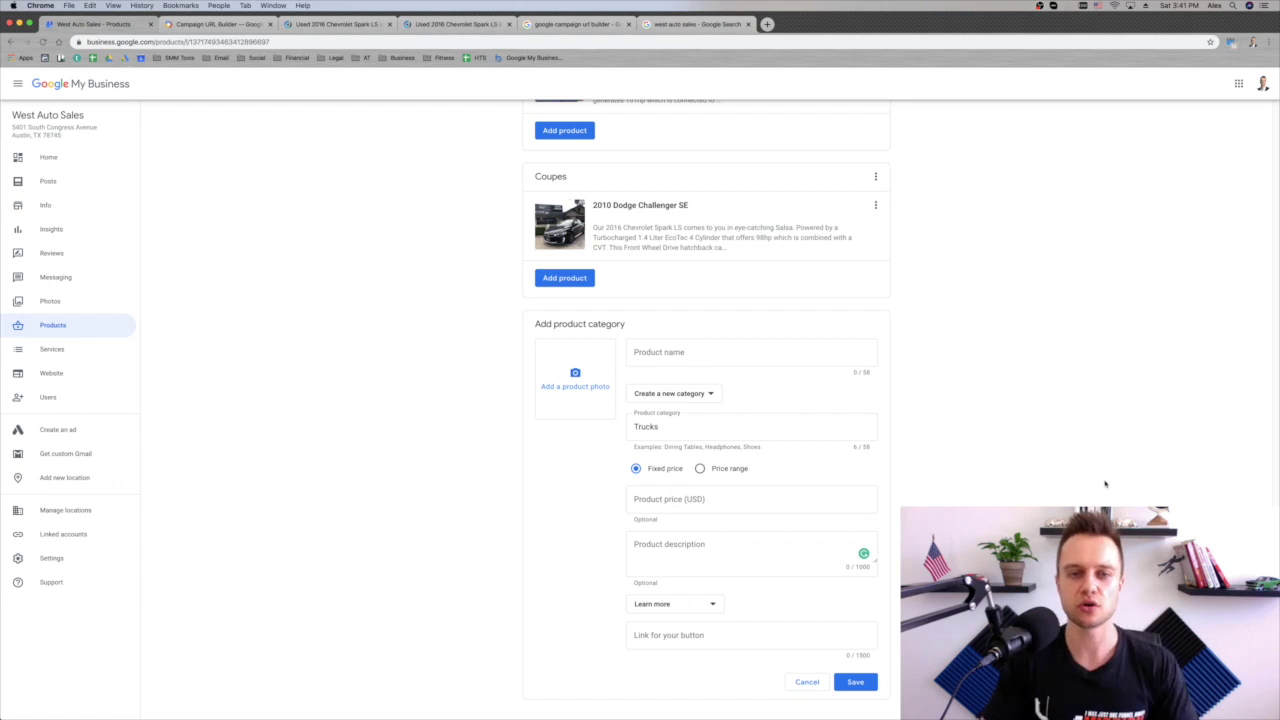
In the dealership's public Google listing, open the 2014 Ford F-150 STX from the Trucks category and follow its Learn more link.
scroll(1057, 423, up, 5)
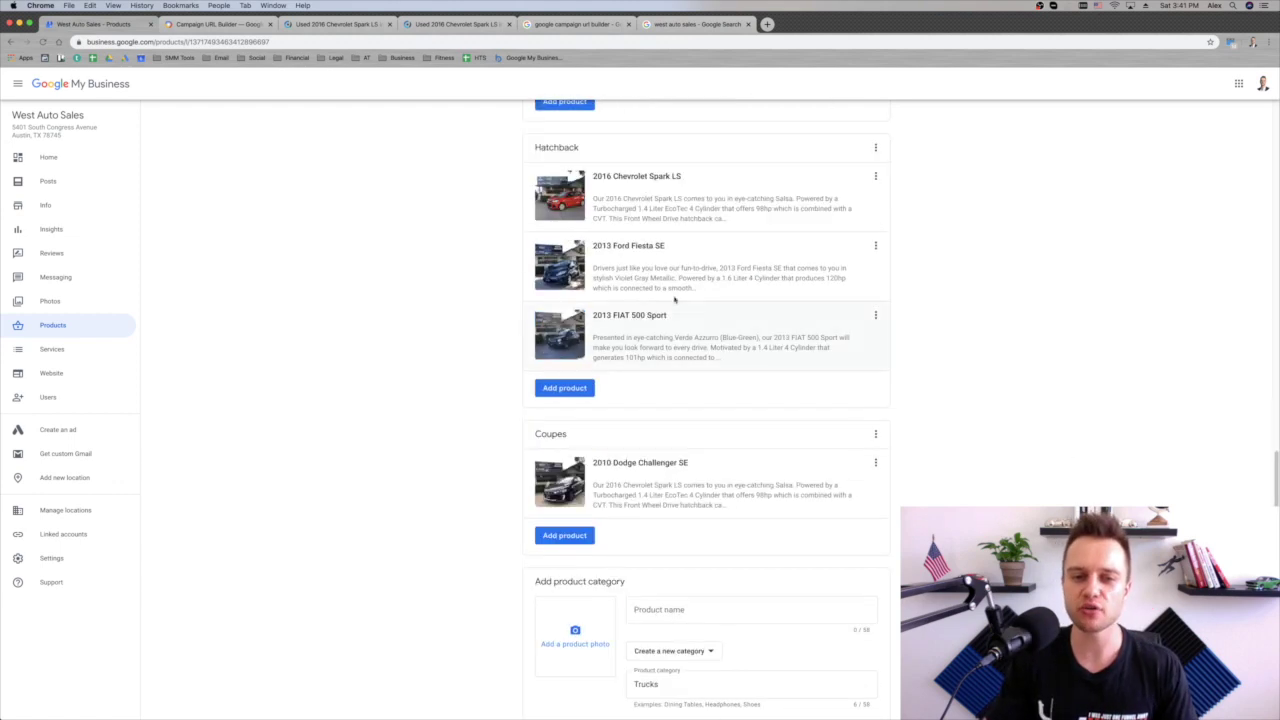
scroll(671, 318, up, 4)
scroll(651, 323, up, 1)
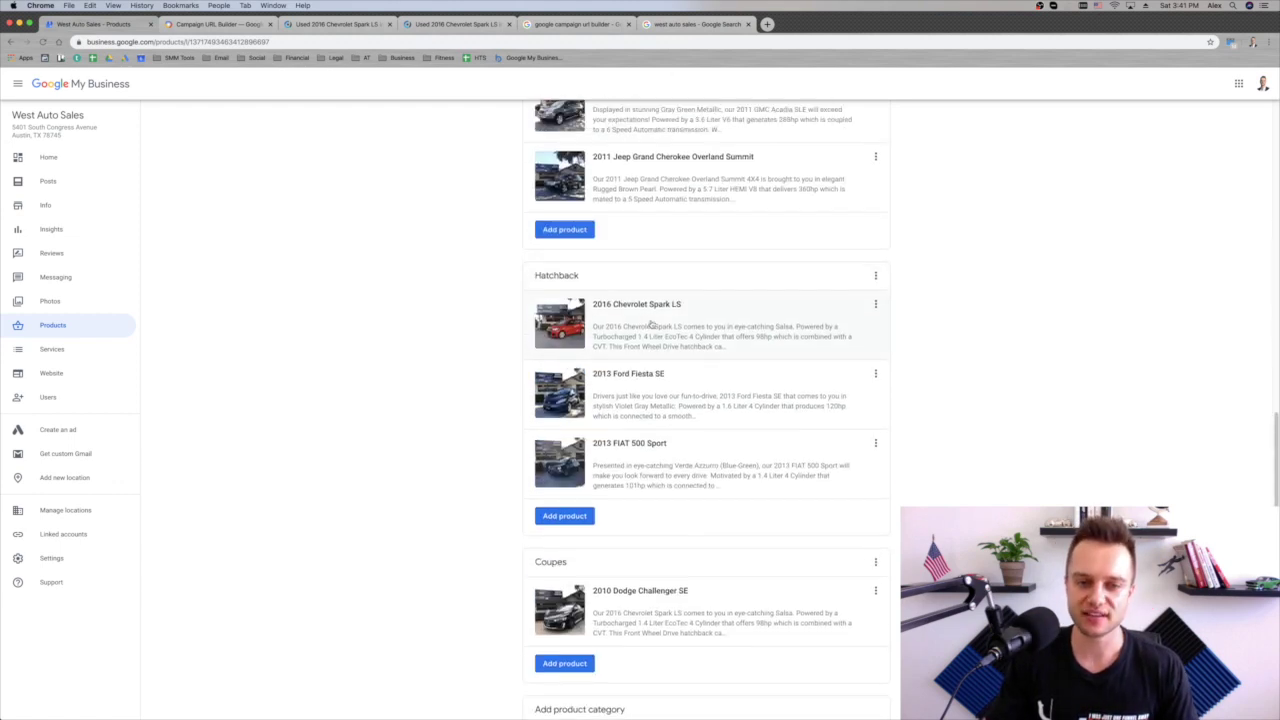
click(716, 25)
click(812, 139)
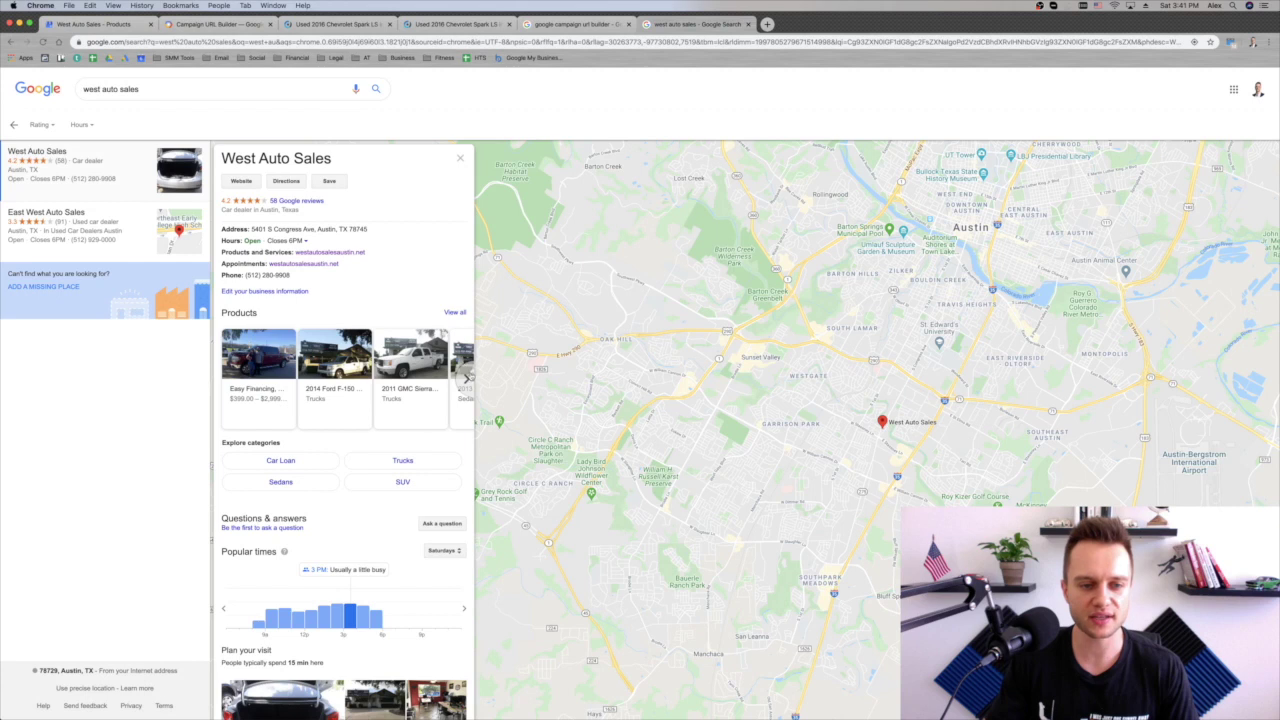
click(404, 460)
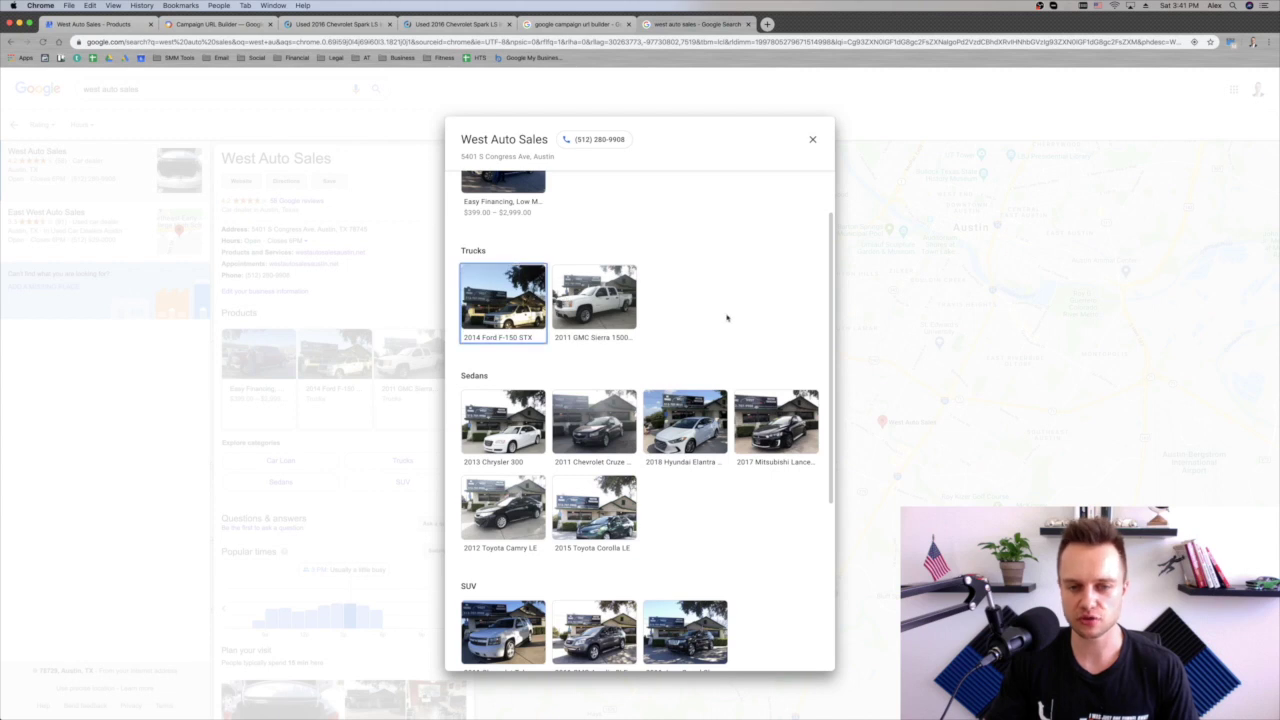
click(503, 300)
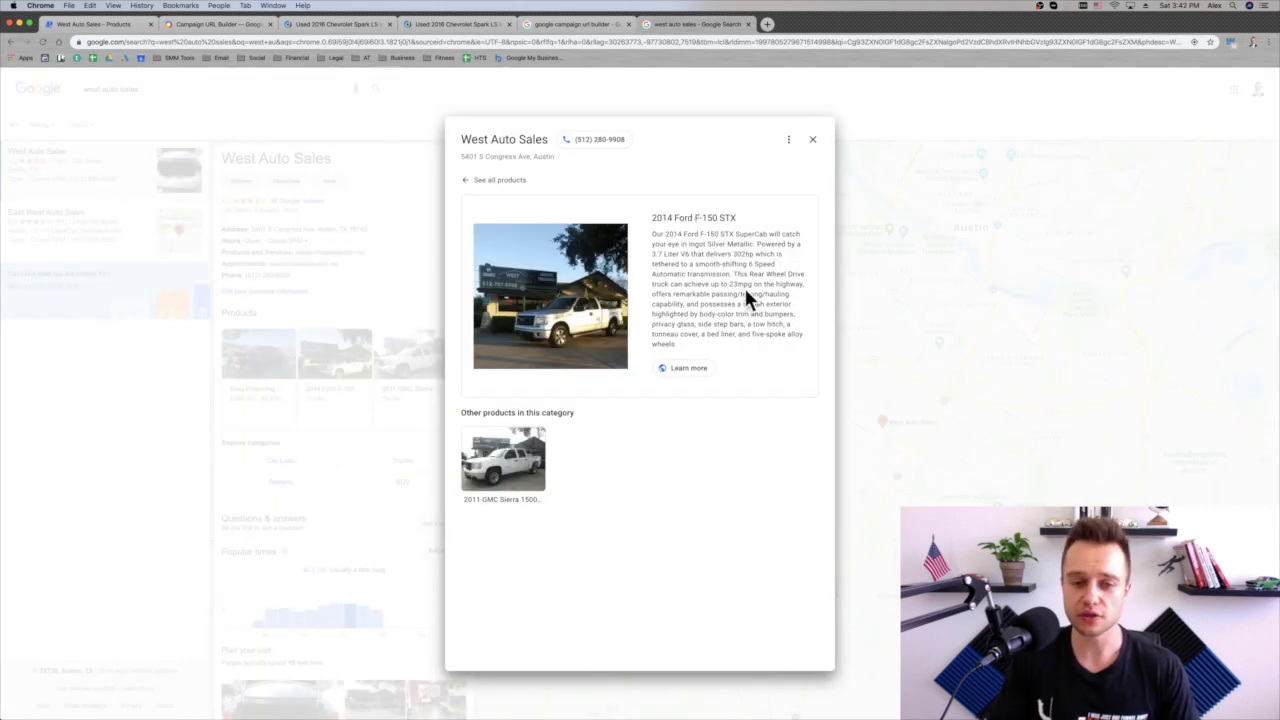
click(683, 378)
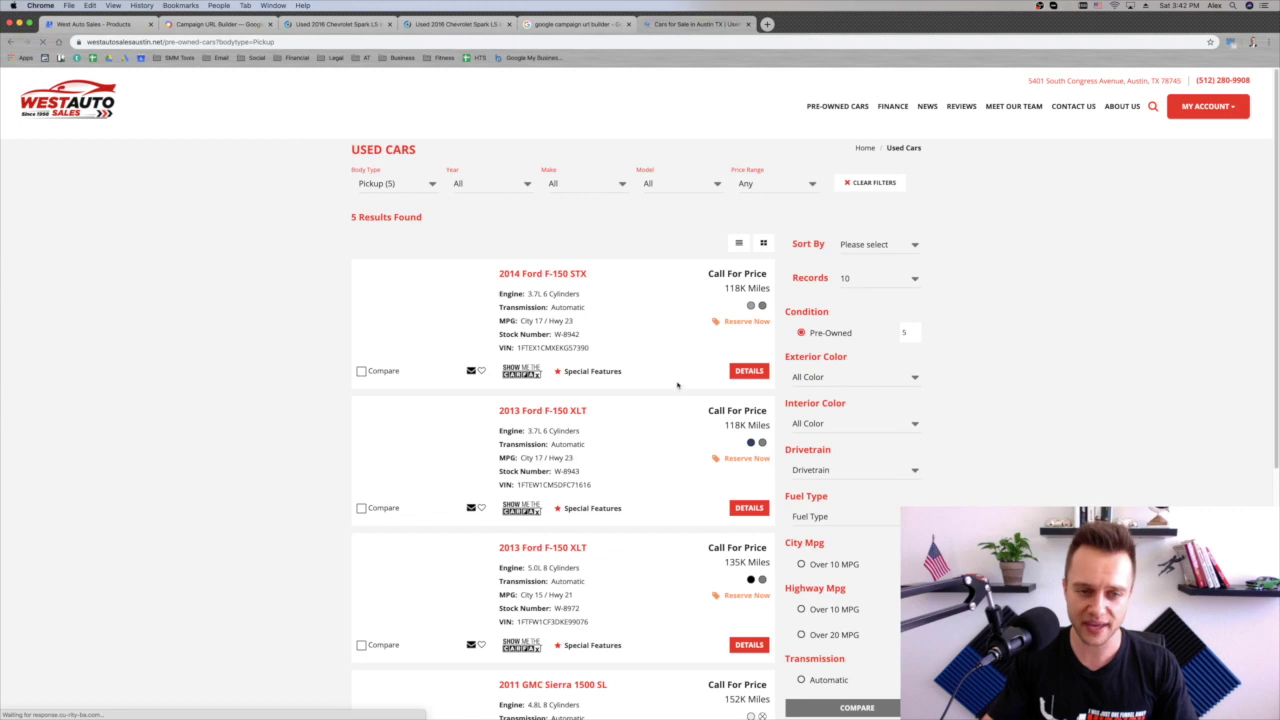
Look over the website's Pickup inventory and open the 2014 Ford F-150 STX detail page.
scroll(498, 390, down, 2)
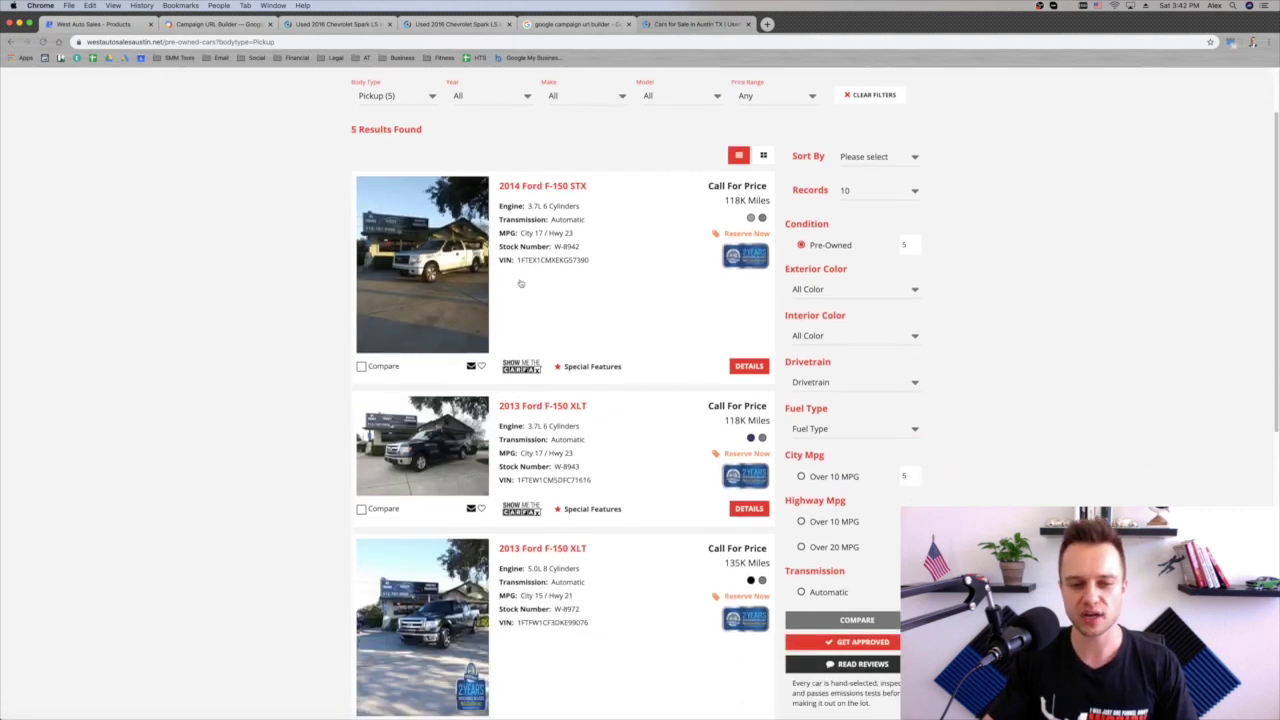
scroll(520, 283, down, 1)
scroll(453, 254, up, 3)
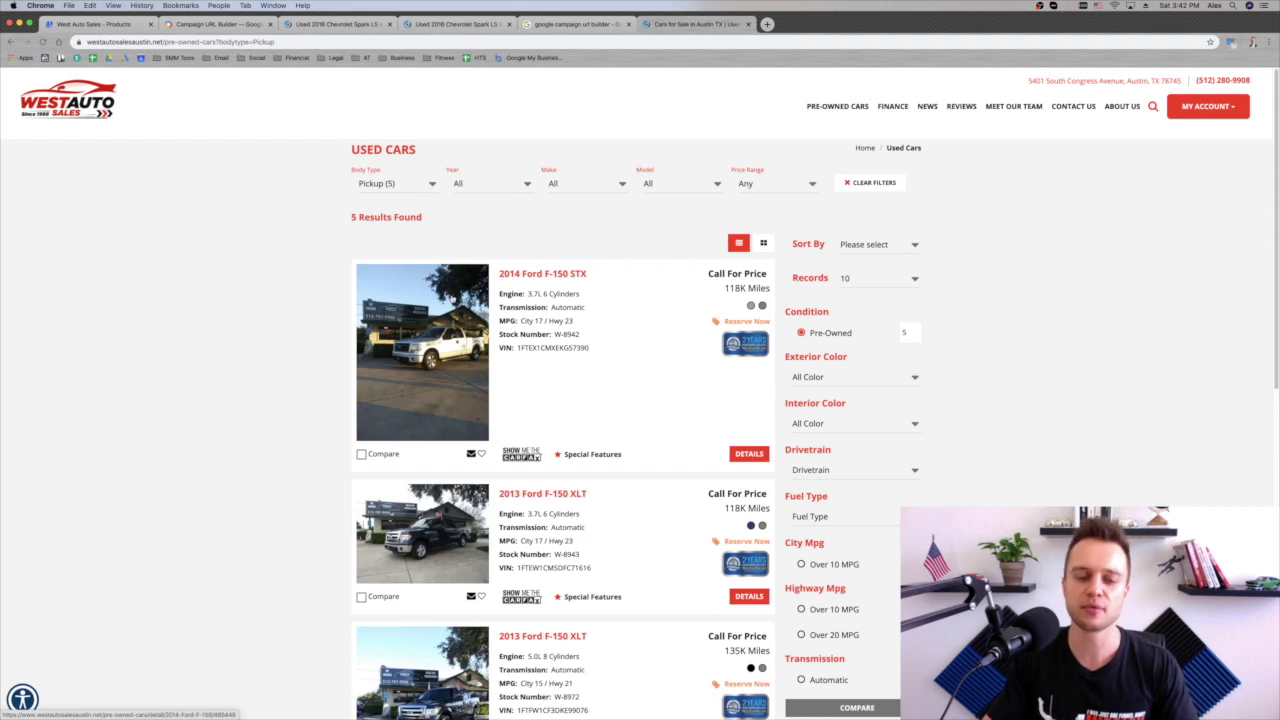
click(419, 418)
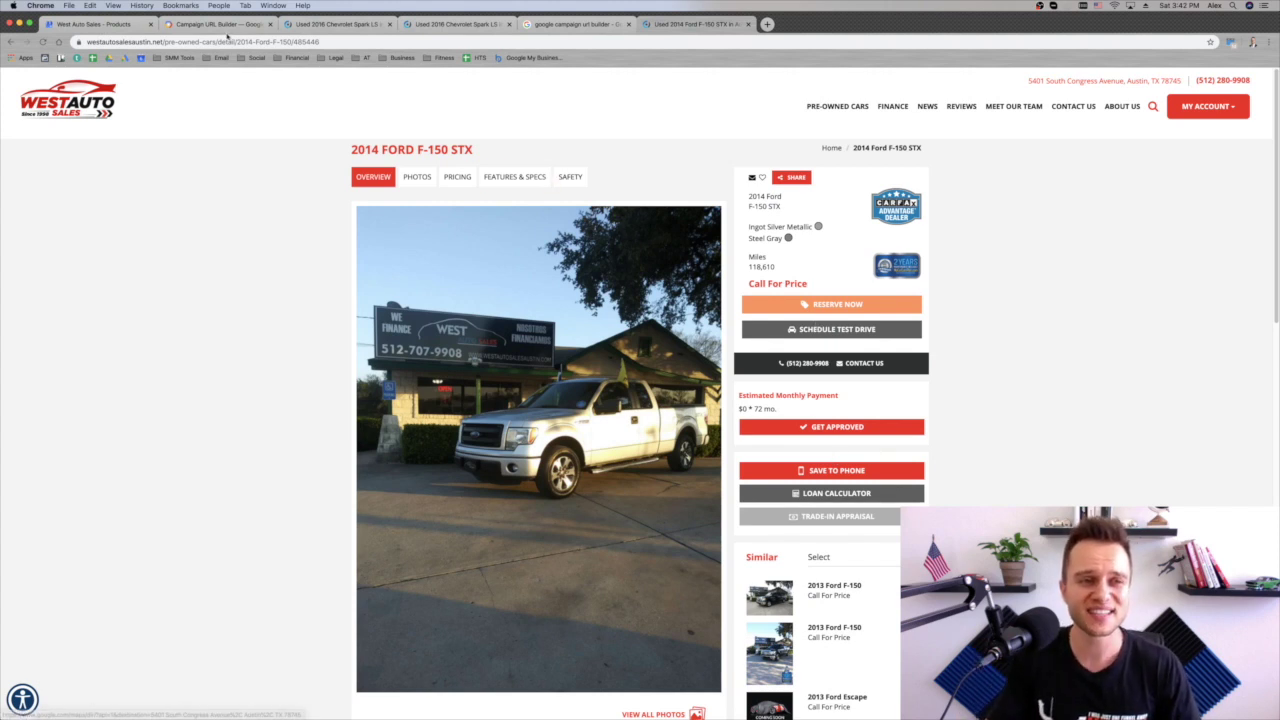
Return to the Google My Business products and review the Sedans and Trucks categories.
click(140, 24)
scroll(486, 371, up, 10)
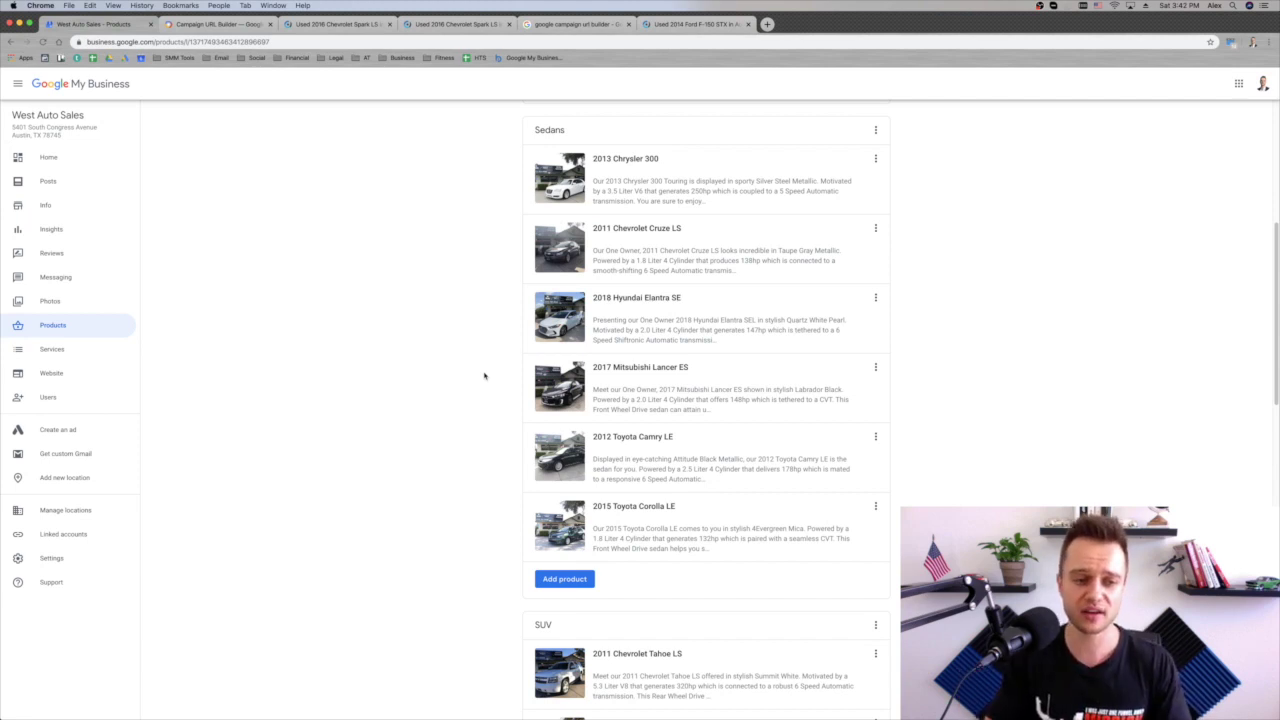
scroll(484, 370, up, 5)
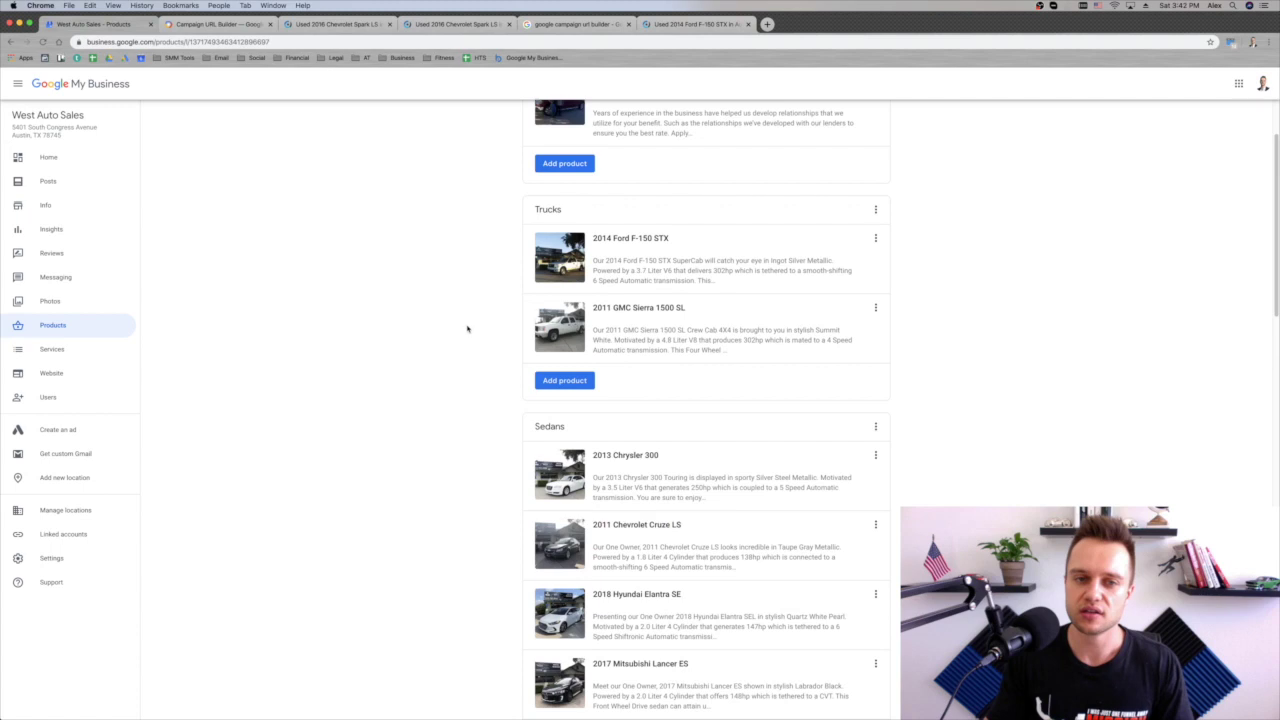